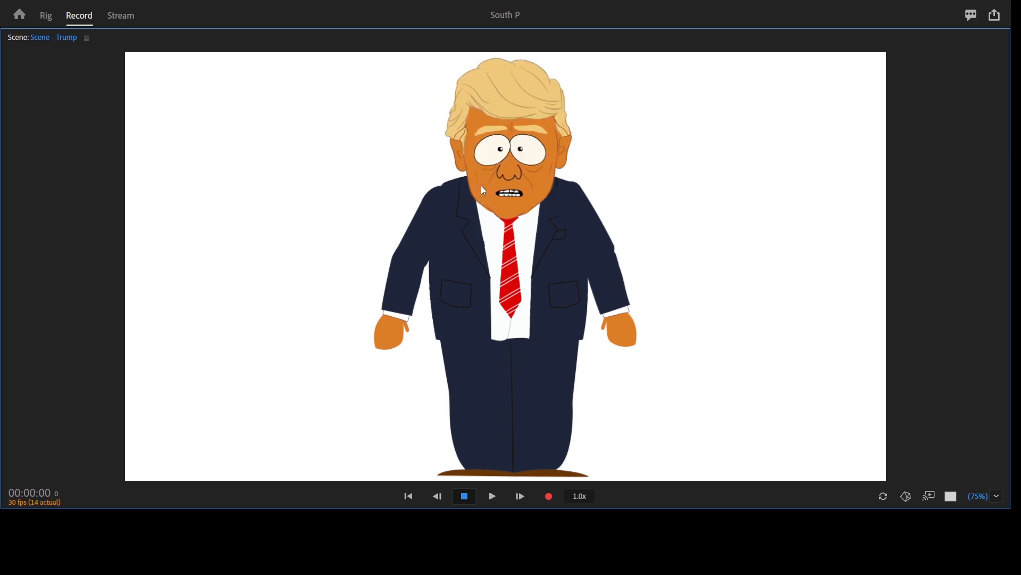
Look through the puppet's arm pose controls and return to the enlarged scene view
key(grave)
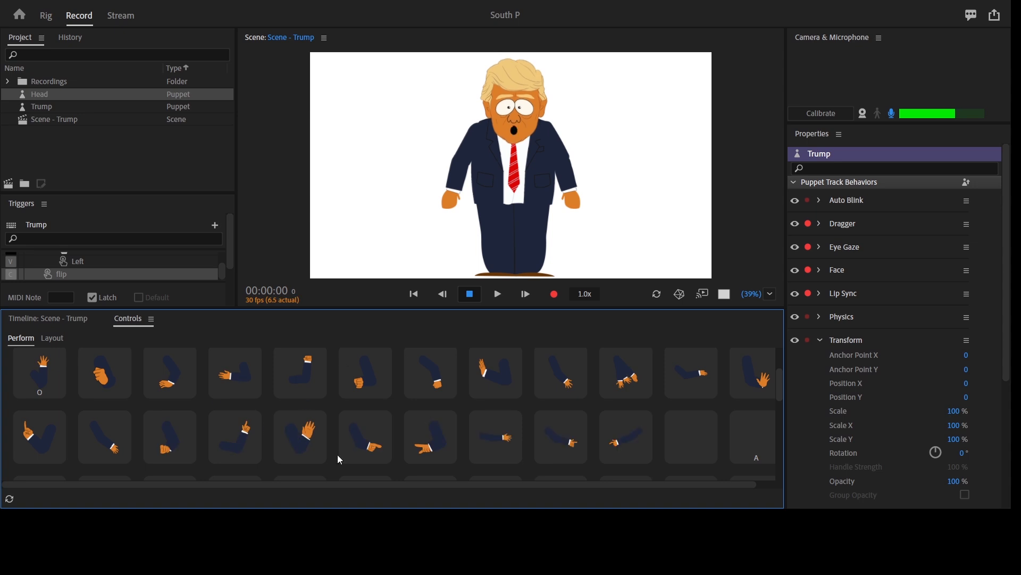
scroll(337, 459, up, 1)
click(310, 449)
click(365, 458)
key(grave)
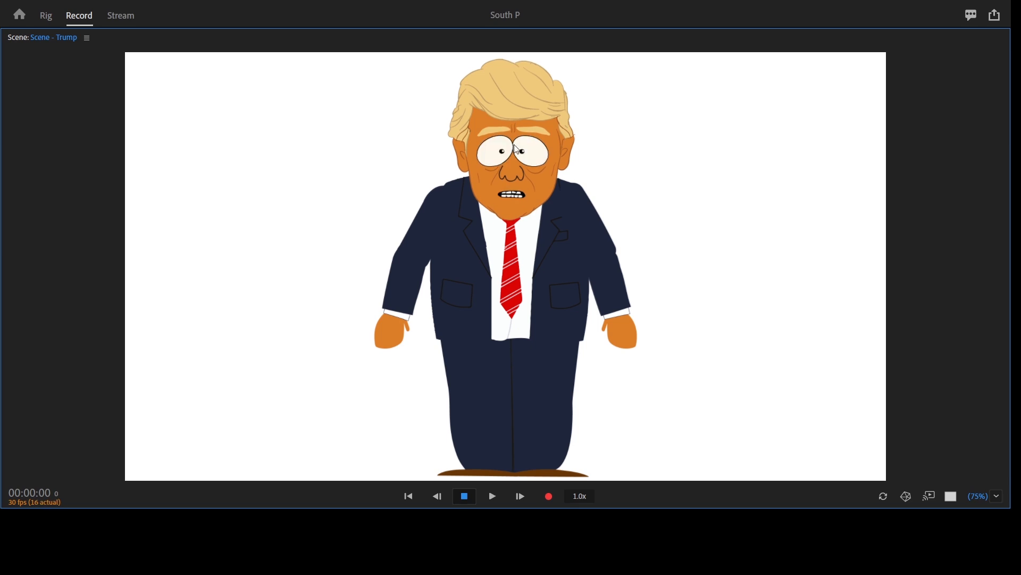
Preview the puppet's triggers assigned to 1 through 9 in the enlarged scene view
key(1)
key(2)
key(3)
key(4)
key(5)
key(6)
key(7)
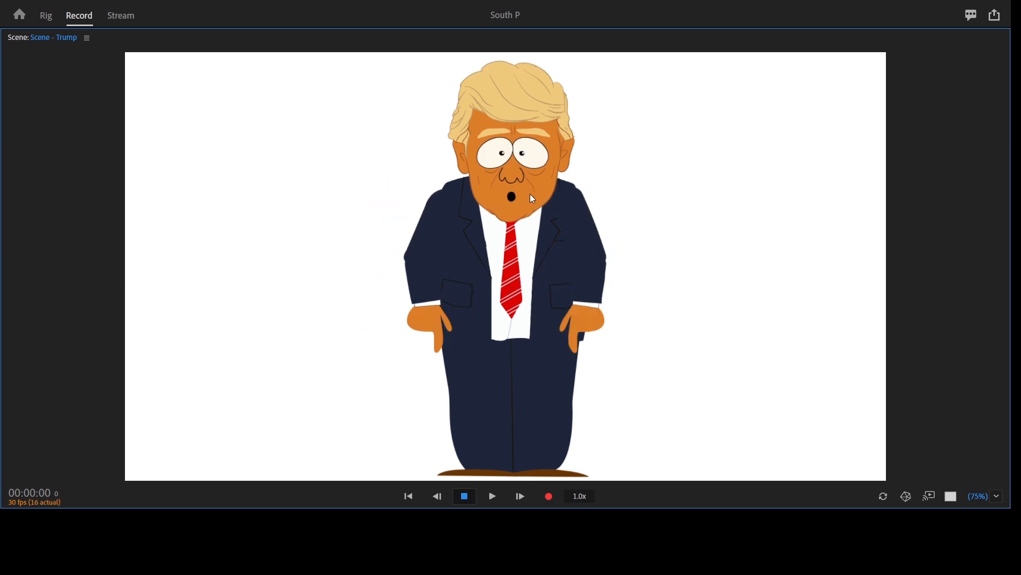
key(8)
key(9)
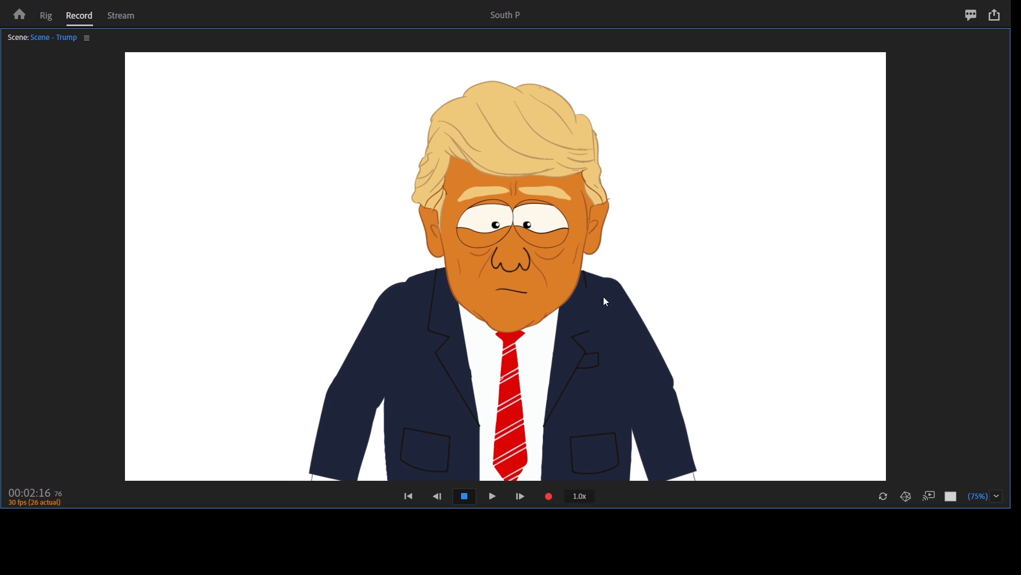
Clear the Trump track by deleting its Anchor Point Y and Scale keyframes and the Walk take from the timeline
key(grave)
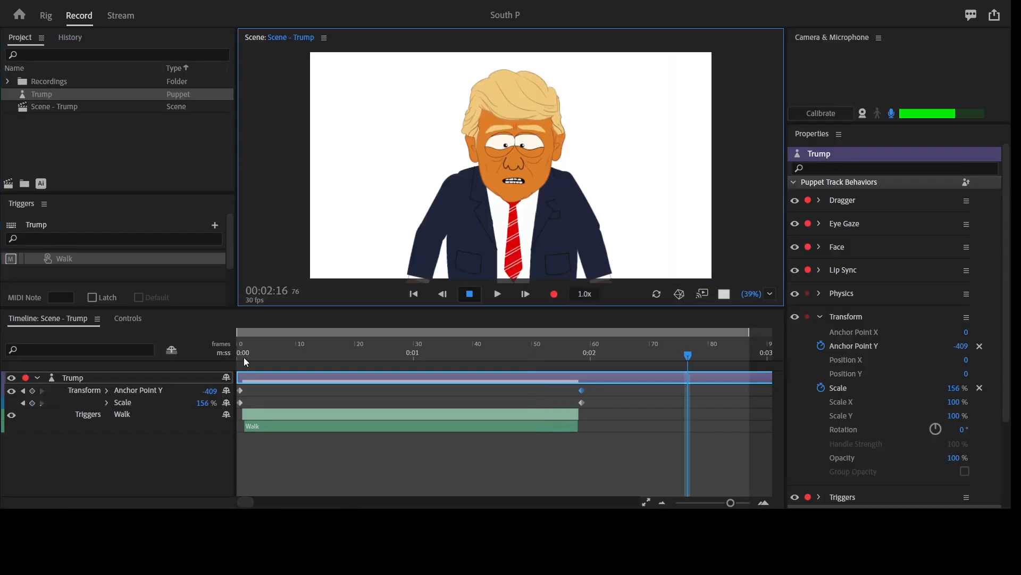
click(240, 342)
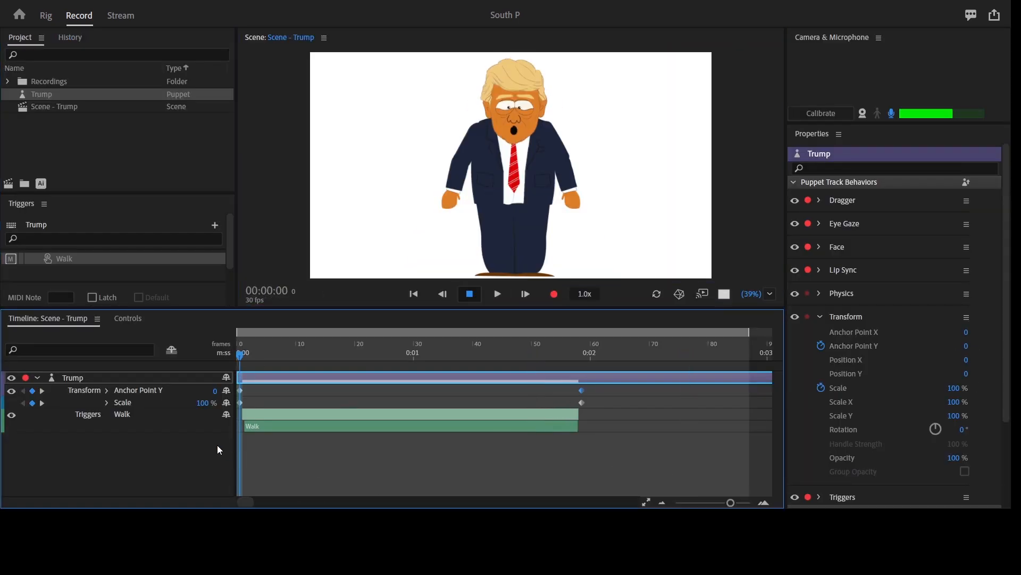
drag(640, 466, 231, 391)
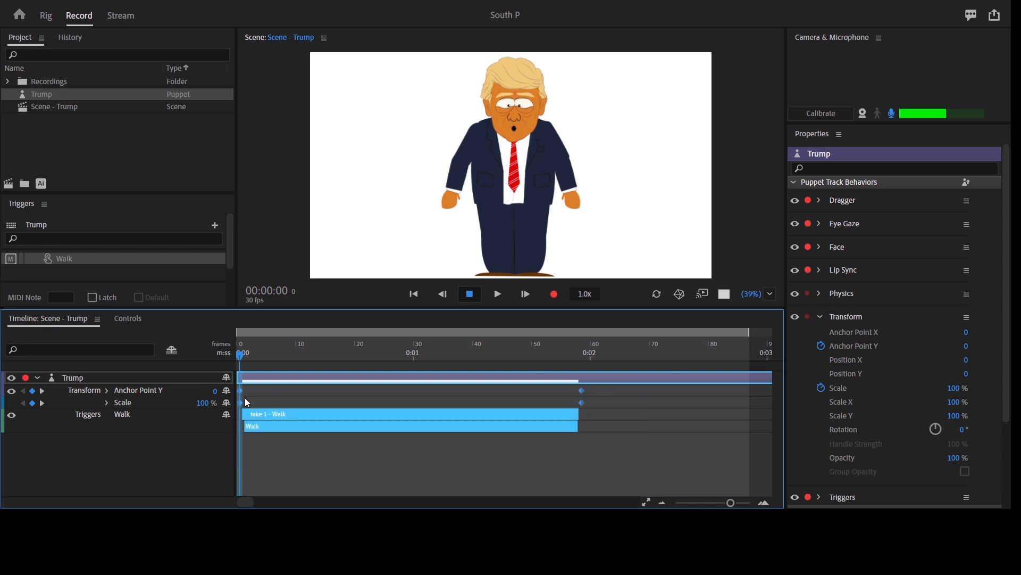
key(Delete)
click(307, 394)
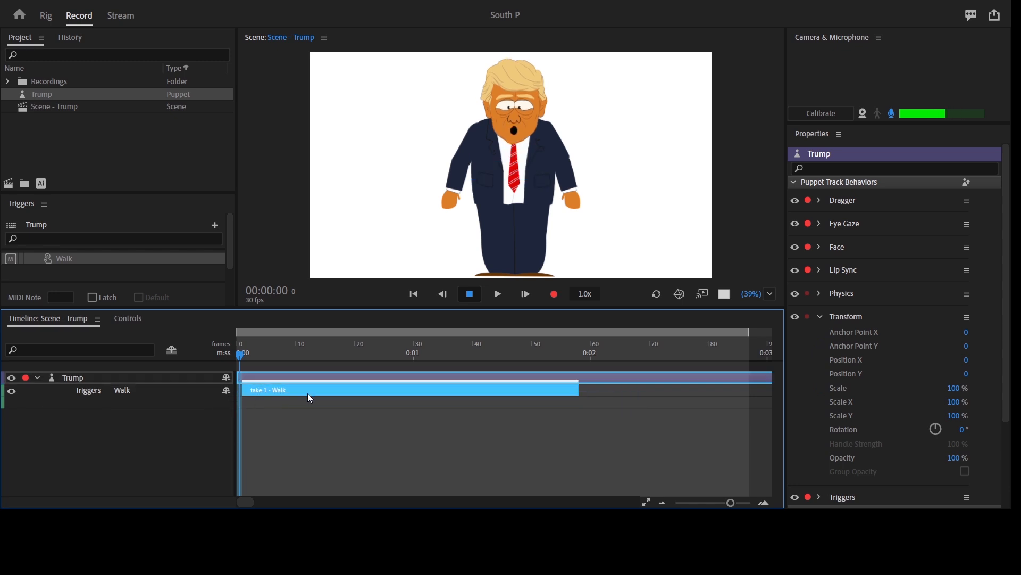
key(Delete)
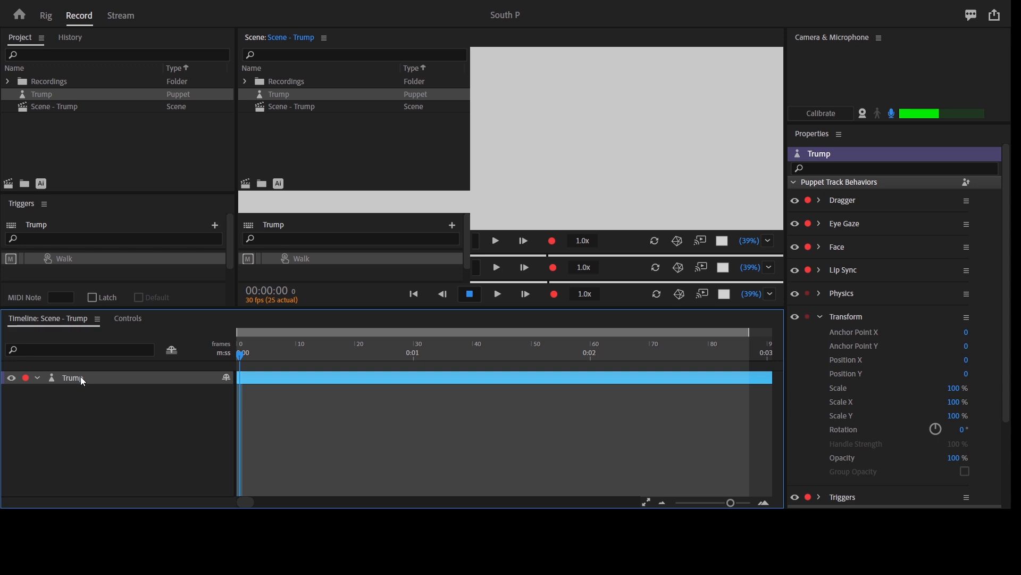
Open the Trump puppet's rig and expand the Frontal, Head and FFT groups to select the Eye Brow group
double_click(82, 378)
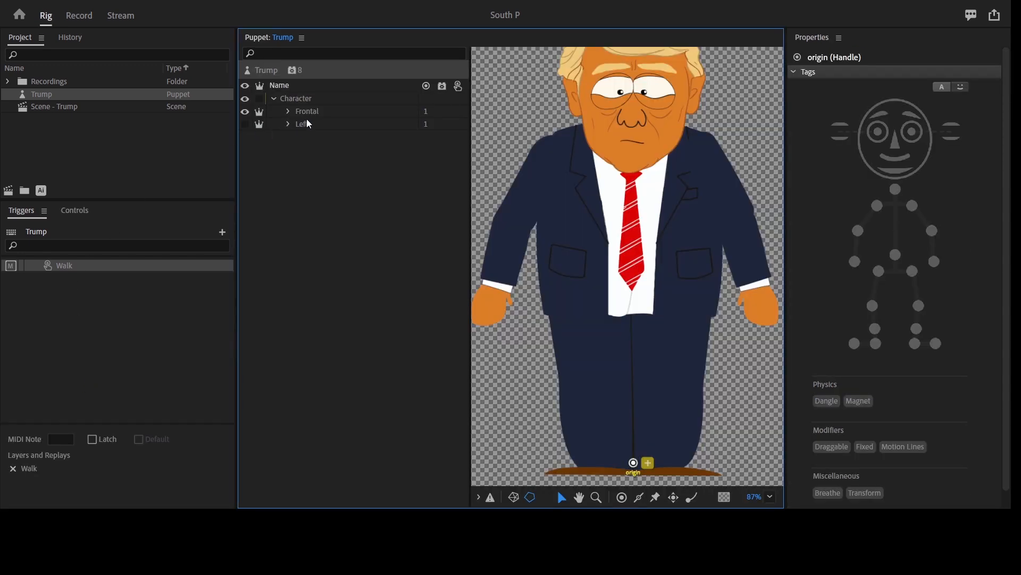
click(288, 112)
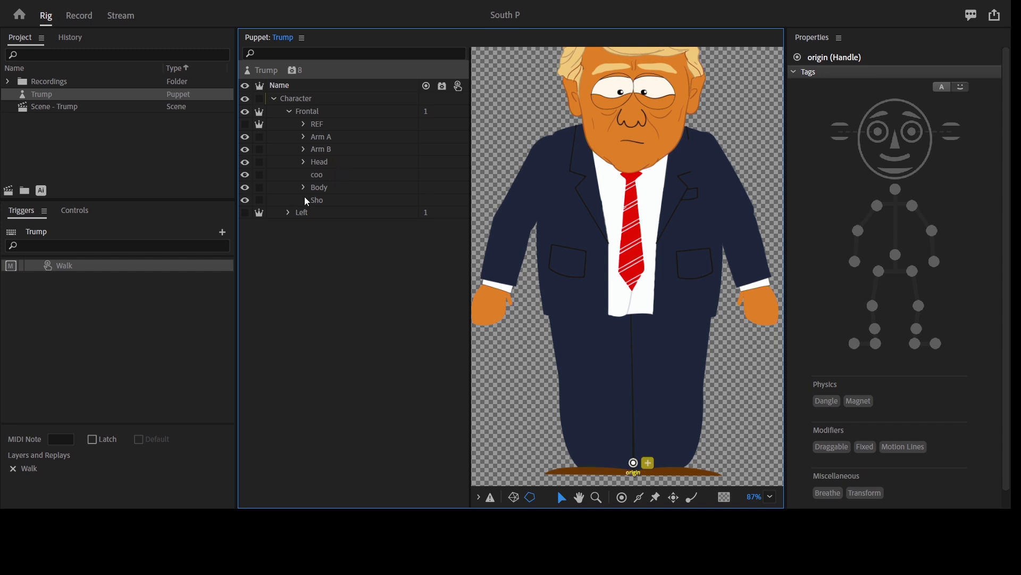
click(304, 162)
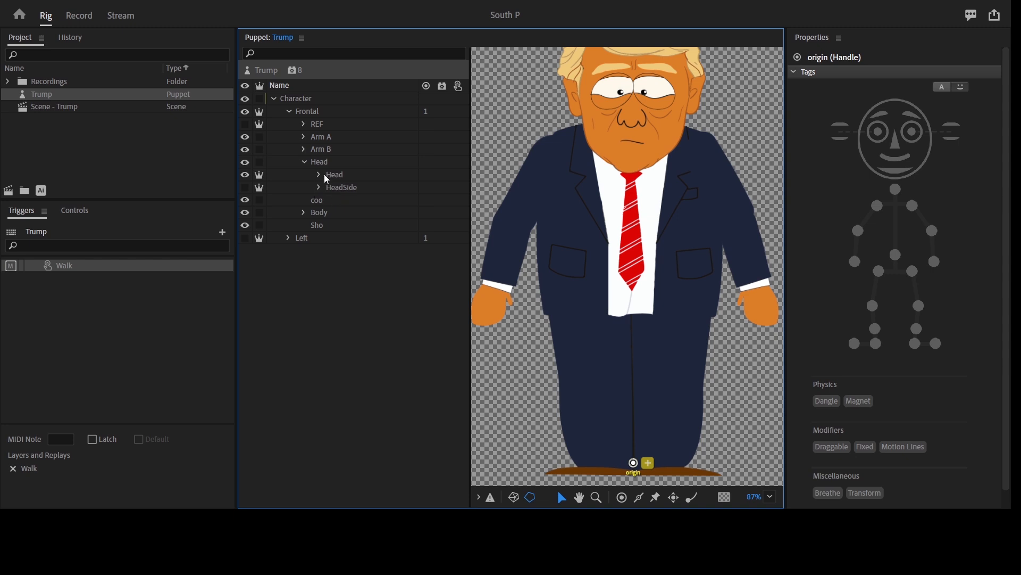
click(327, 175)
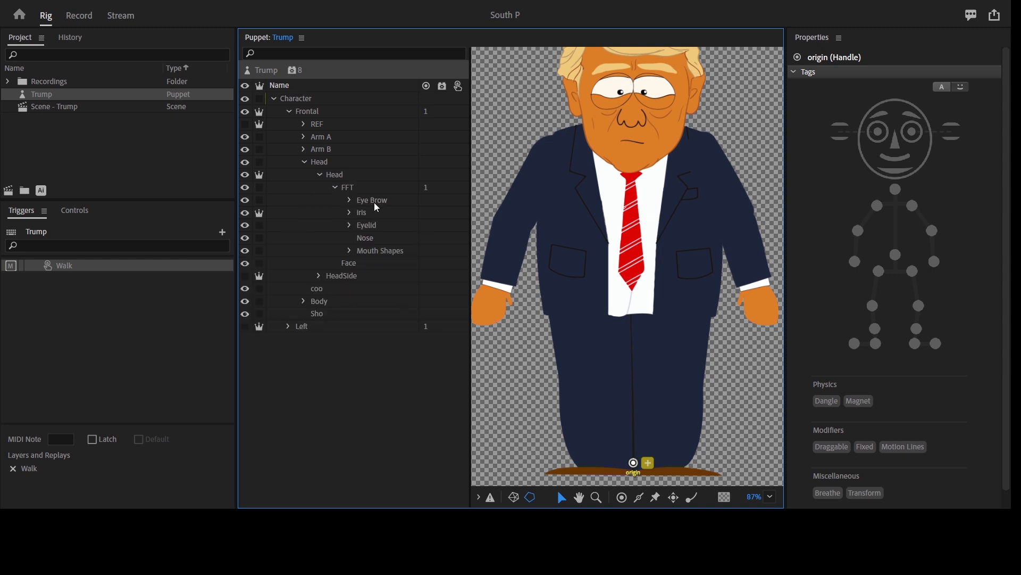
click(382, 201)
click(381, 203)
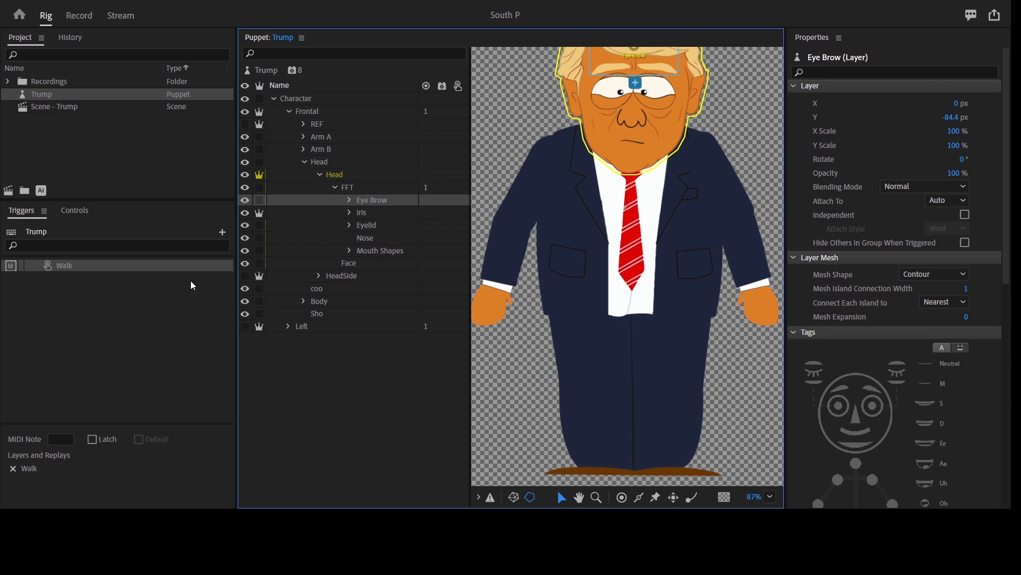
Create a trigger swap set from the Eye Brow group and enable Latch for all its triggers, Question2 through Default
click(350, 200)
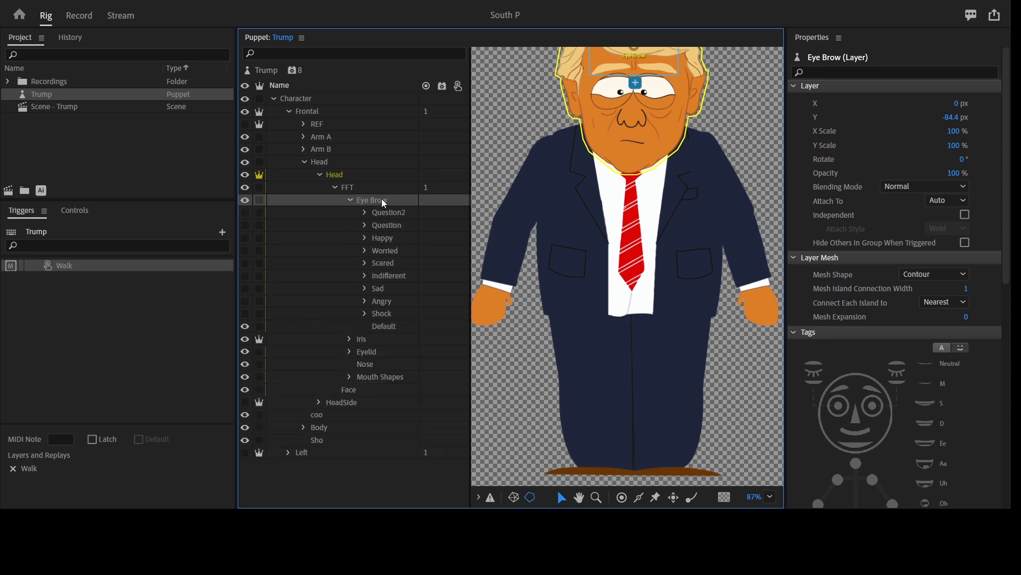
drag(381, 203, 390, 246)
drag(378, 201, 167, 485)
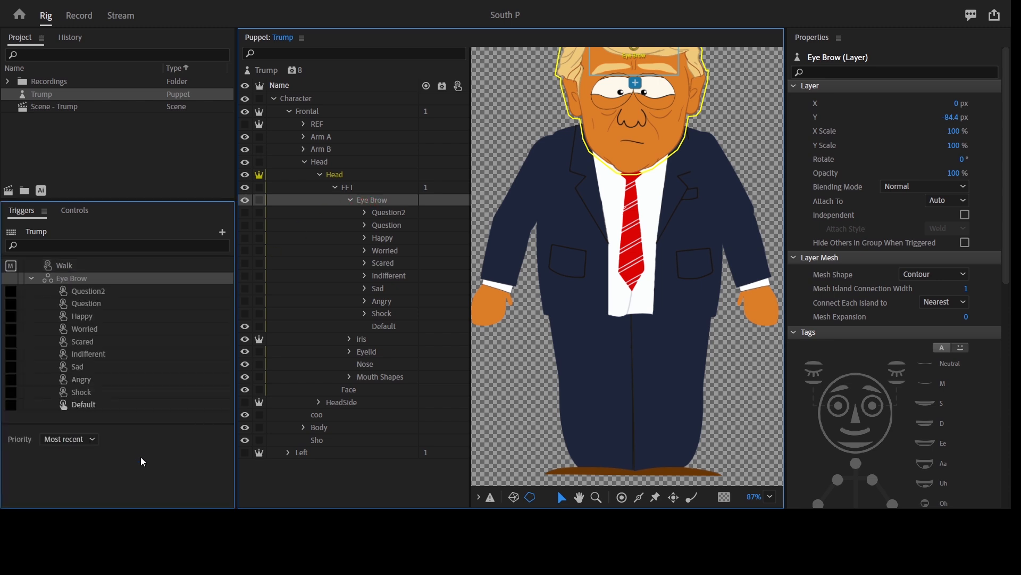
click(93, 291)
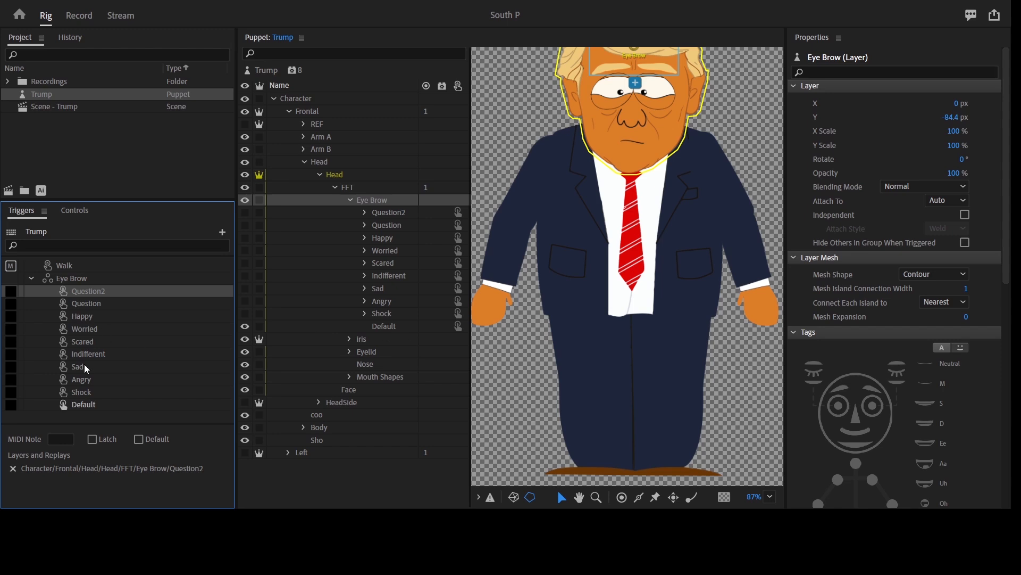
shift+click(88, 404)
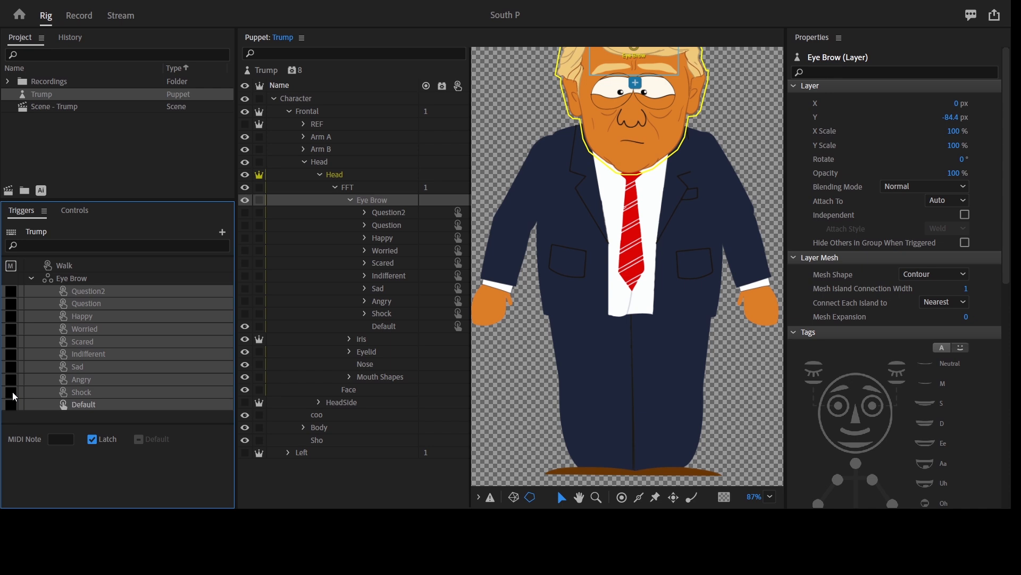
Assign trigger key 1 to Shock, 2 to Angry, 3 to Sad and 4 to Indifferent
click(12, 392)
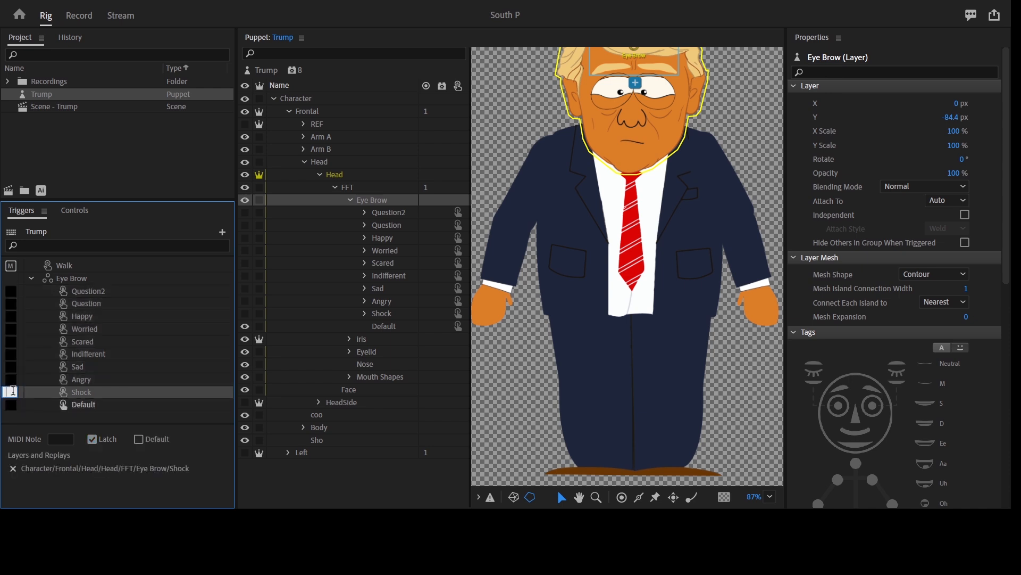
key(Return)
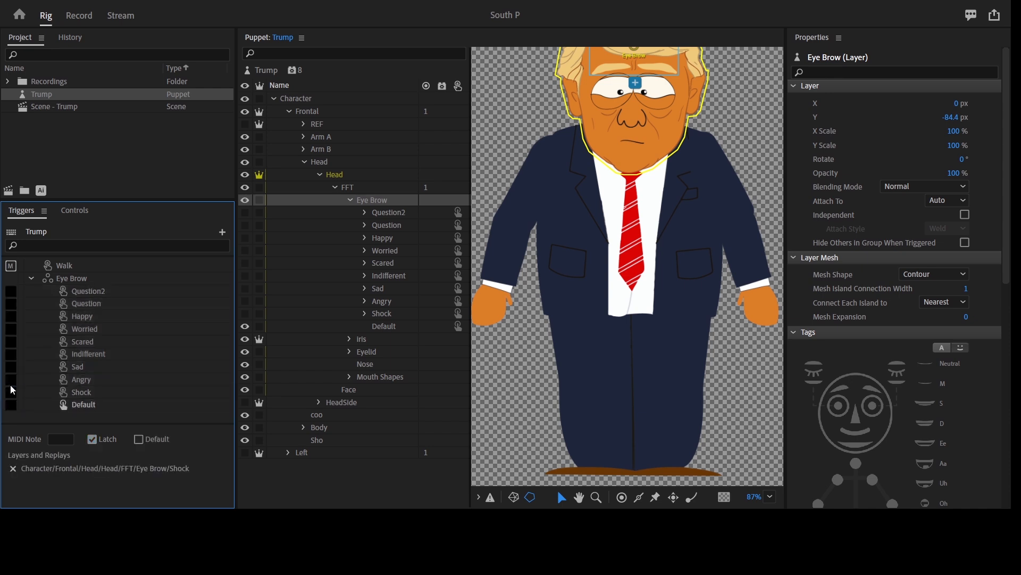
click(10, 380)
text(2)
click(12, 367)
text(3)
click(11, 355)
text(4)
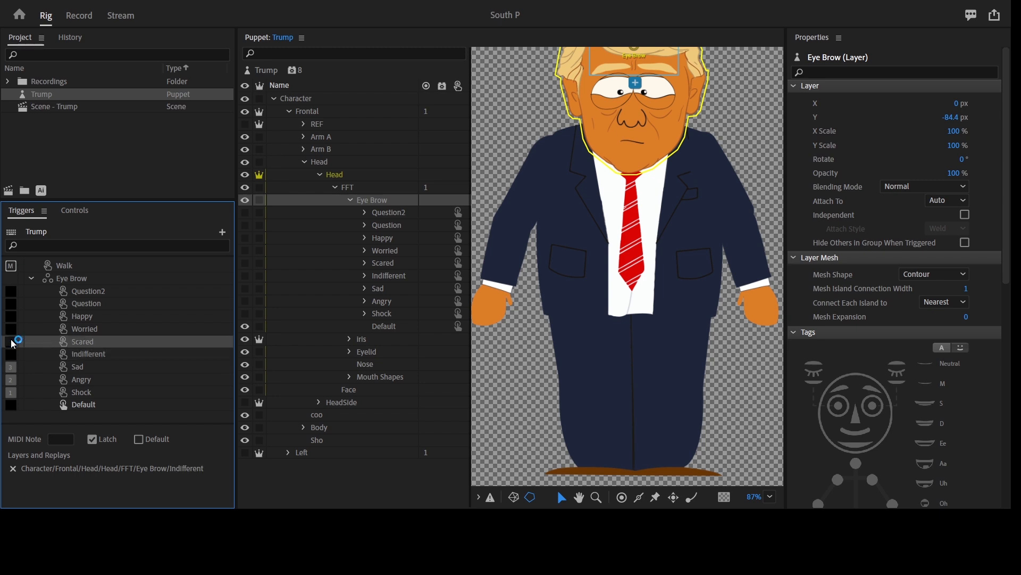
Assign trigger key 5 to Scared, 6 to Worried, 7 to Happy, 8 to Question and 9 to Question2
click(12, 342)
click(11, 330)
text(6)
click(11, 316)
text(7)
click(11, 303)
text(8)
click(11, 291)
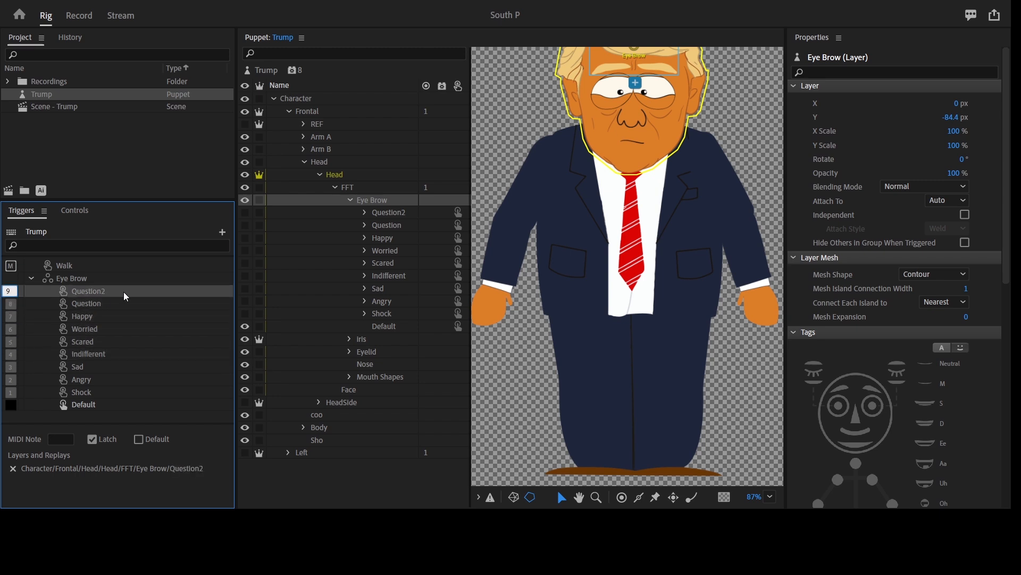
text(9)
shift+click(98, 392)
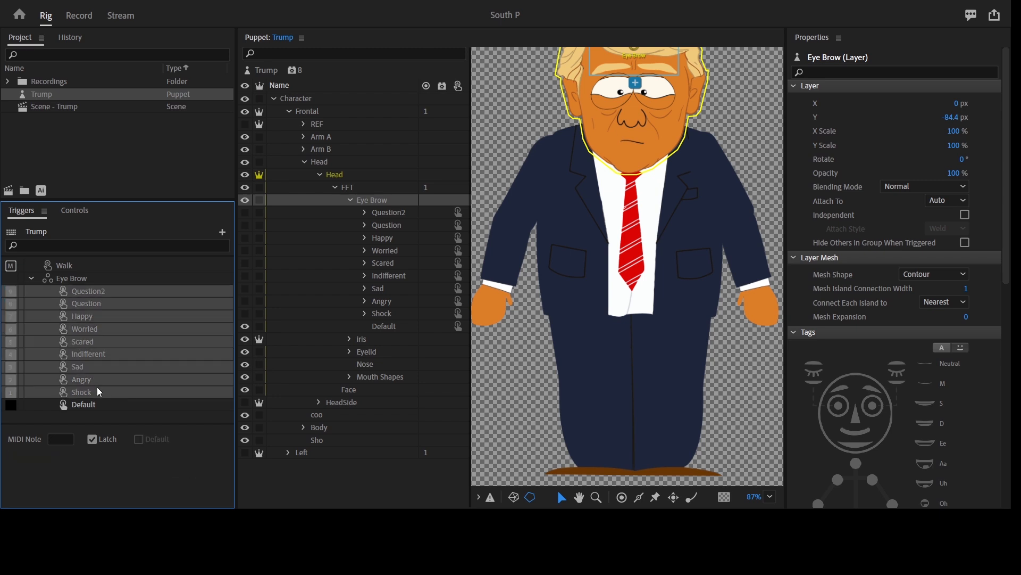
Add the Cycle Layers behavior to all the eyebrow expression layers from Question2 through Shock
click(396, 213)
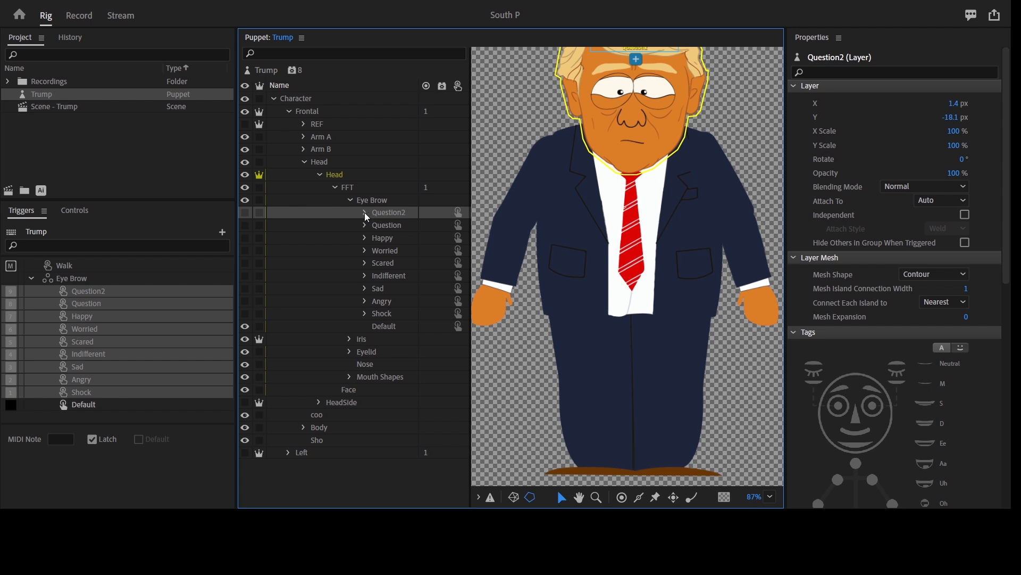
click(365, 213)
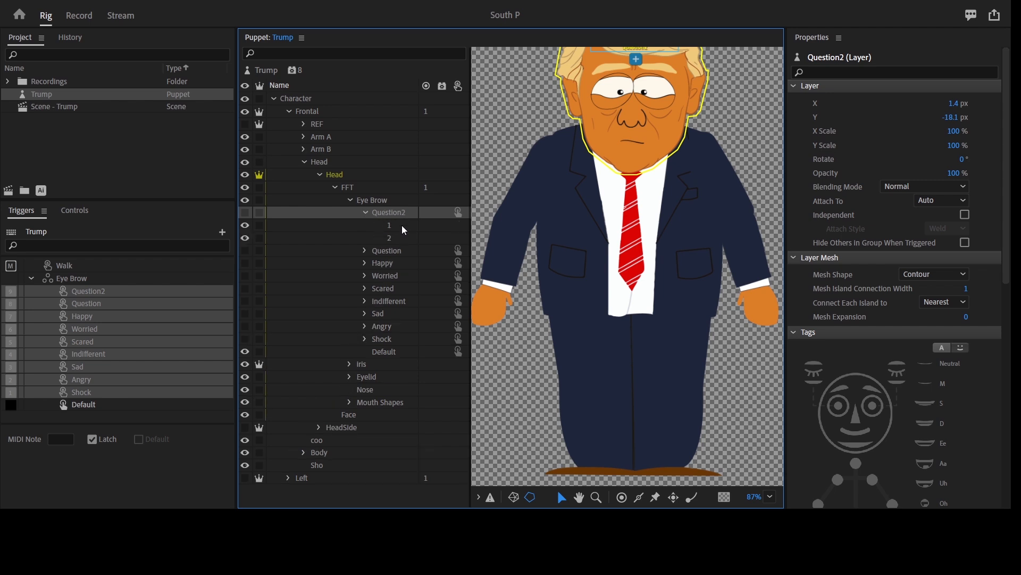
click(365, 213)
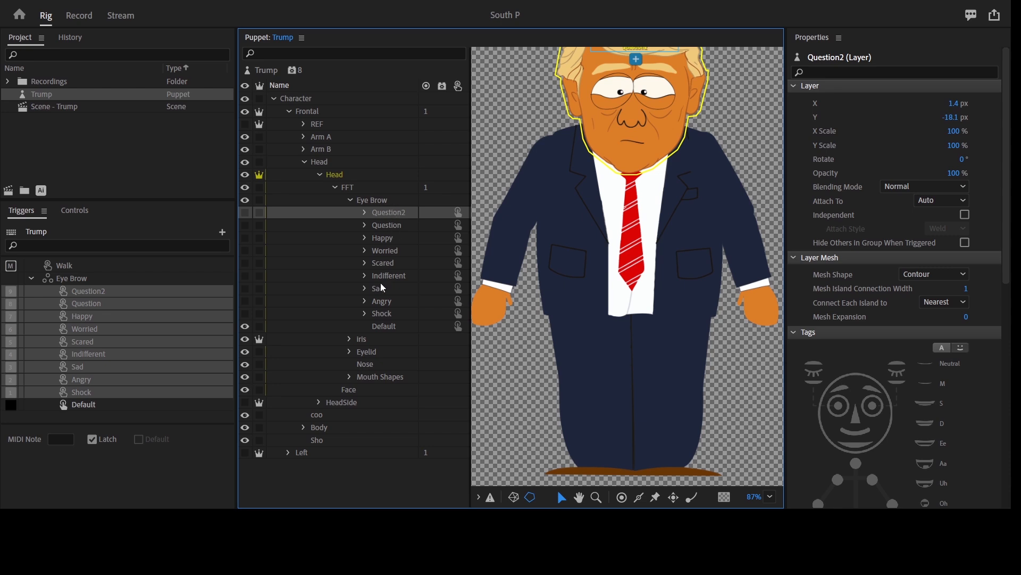
shift+click(394, 315)
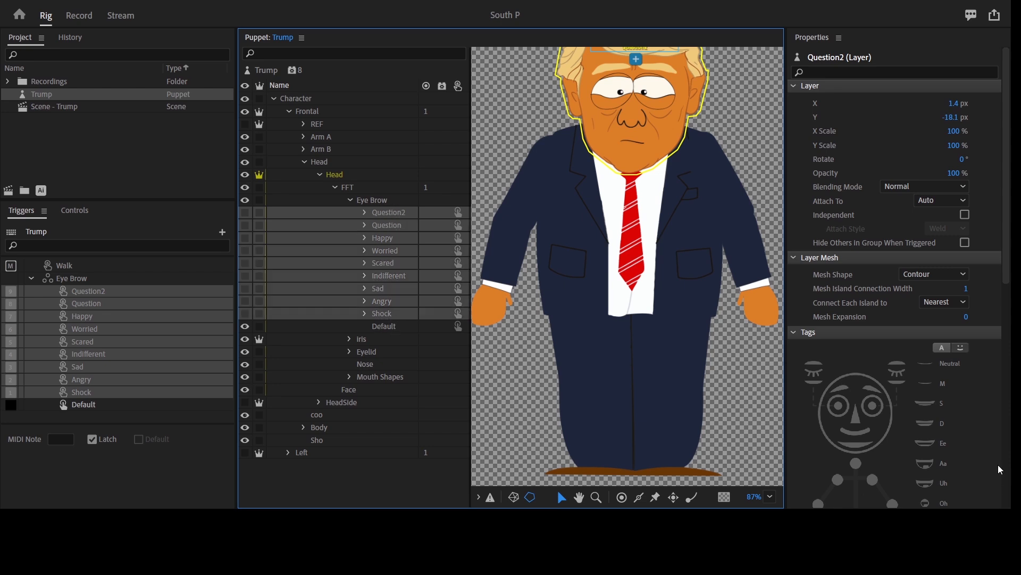
scroll(1000, 452, down, 10)
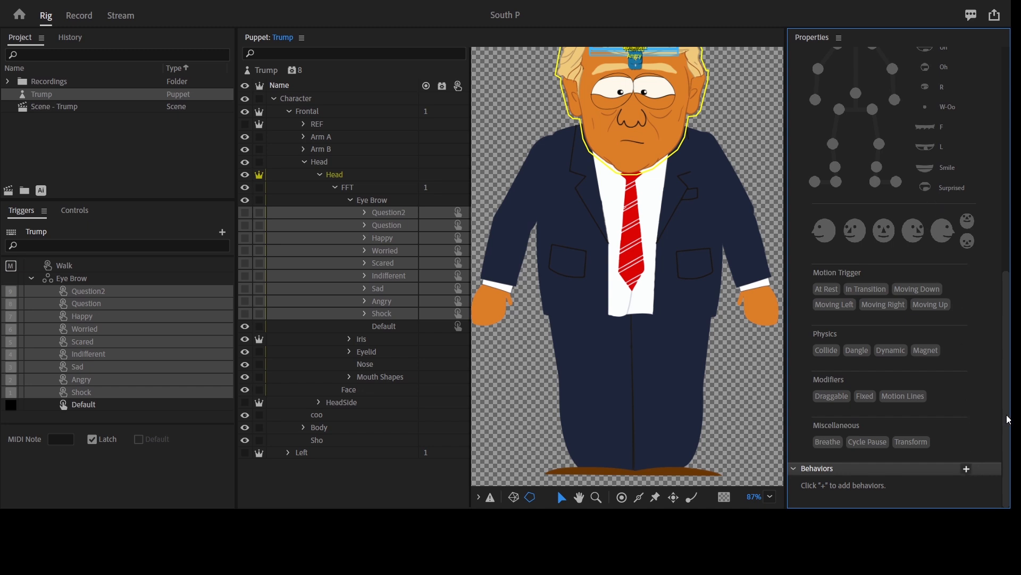
drag(1008, 418, 1007, 472)
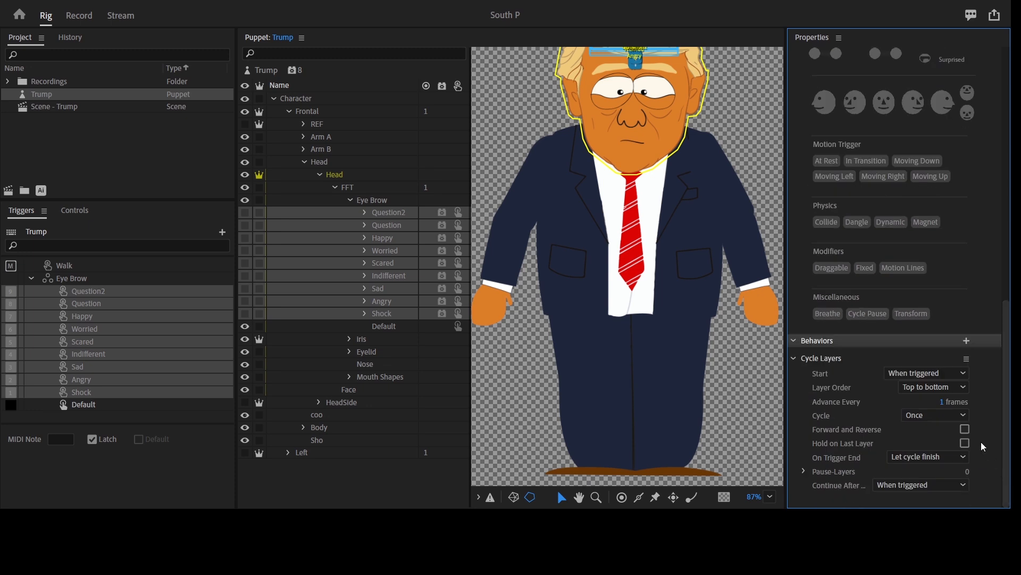
Set Cycle Layers to advance every 2 frames and enable Forward and Reverse and Hold on Last Layer
click(951, 403)
text(2)
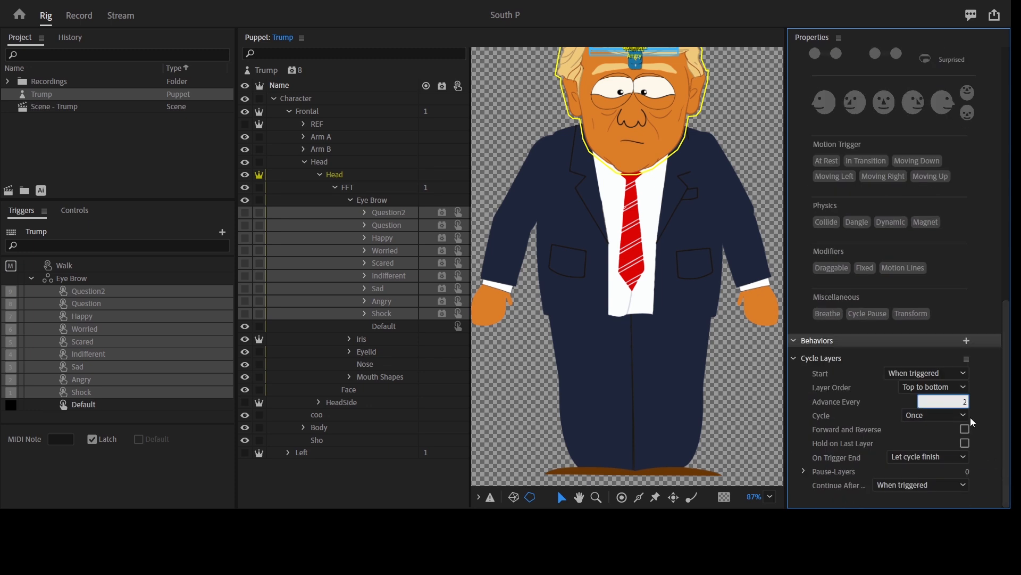
key(Return)
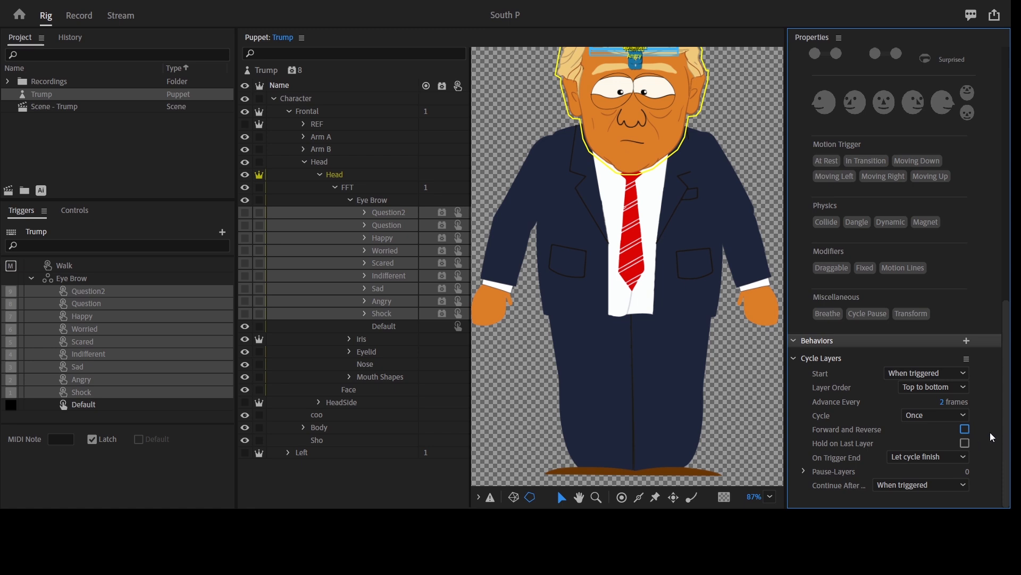
click(965, 430)
click(965, 443)
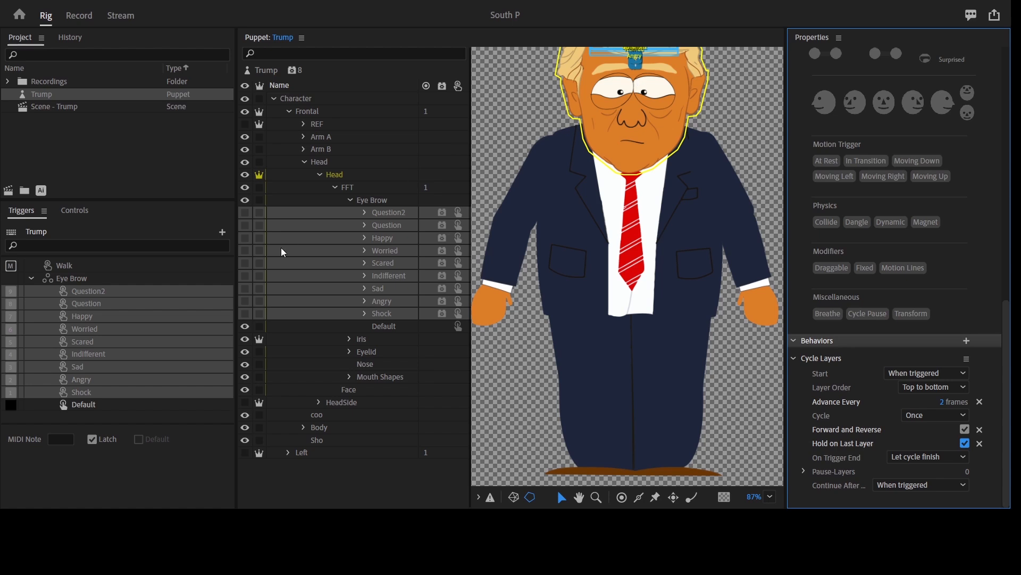
Check the puppet in the Record workspace, return to the rig and collapse the Eye Brow group
click(70, 20)
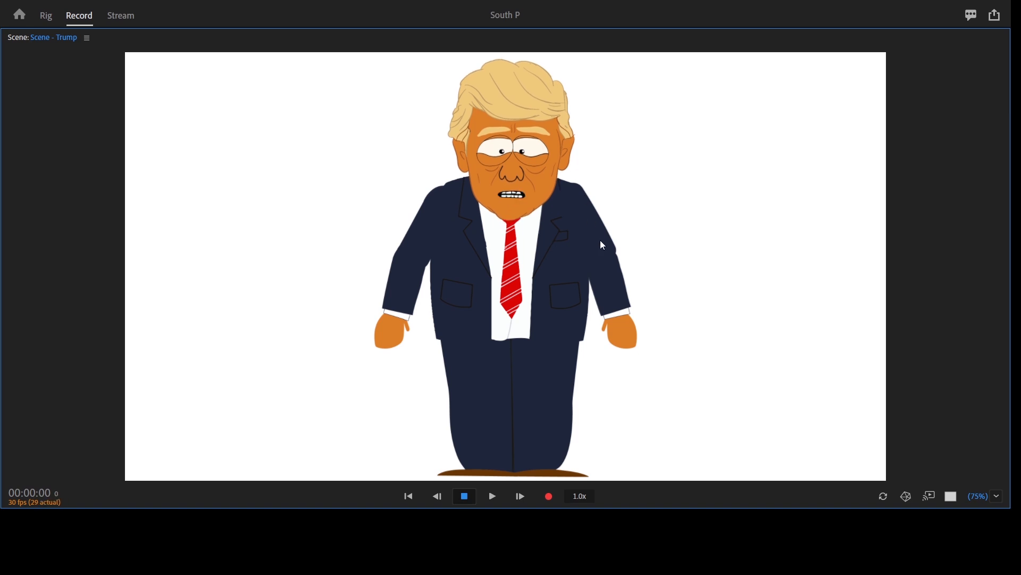
click(46, 16)
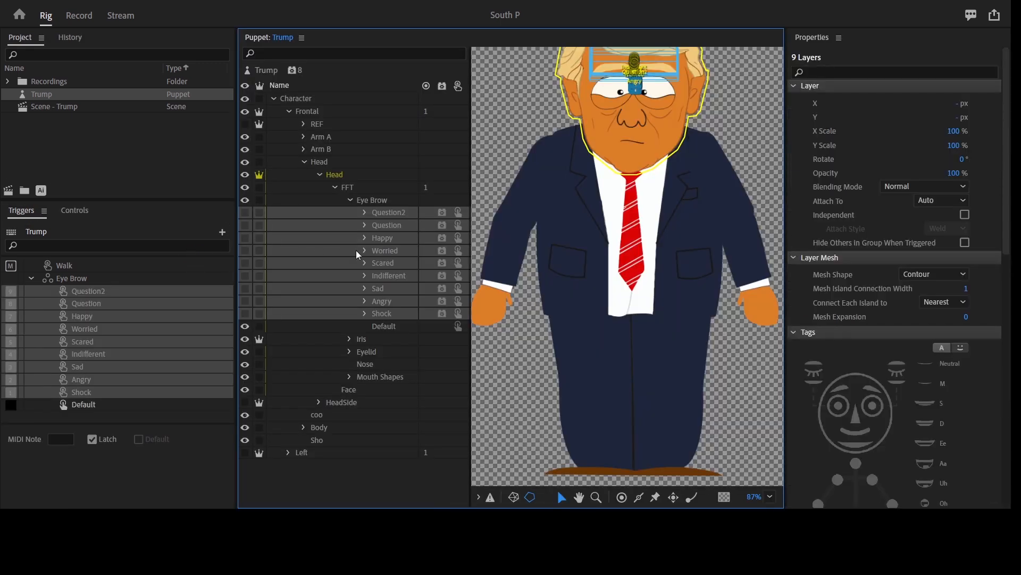
click(351, 200)
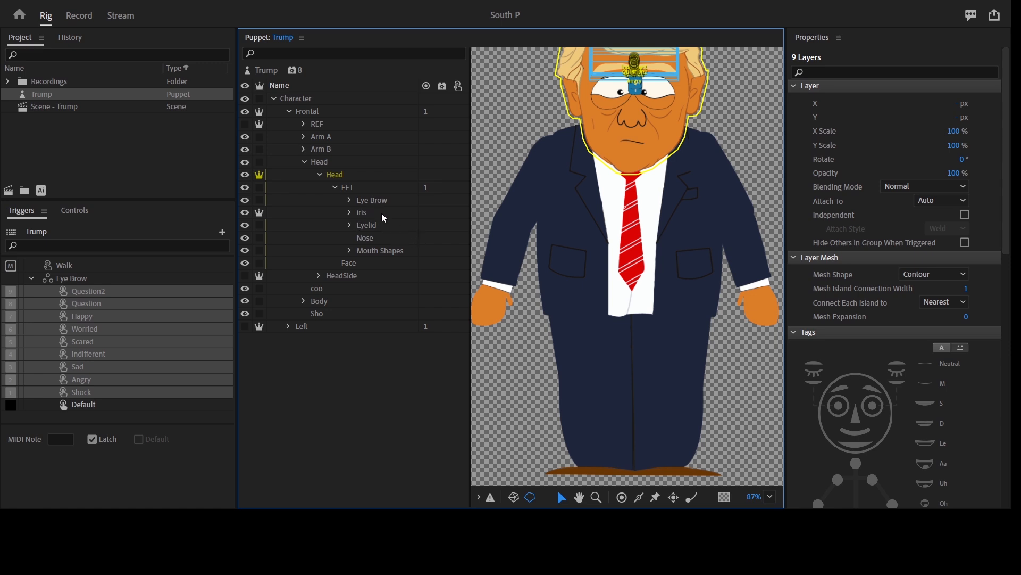
Inspect the Iris and Eyelid layers on the puppet's face, trying the irises in a shifted position and undoing the move
click(401, 478)
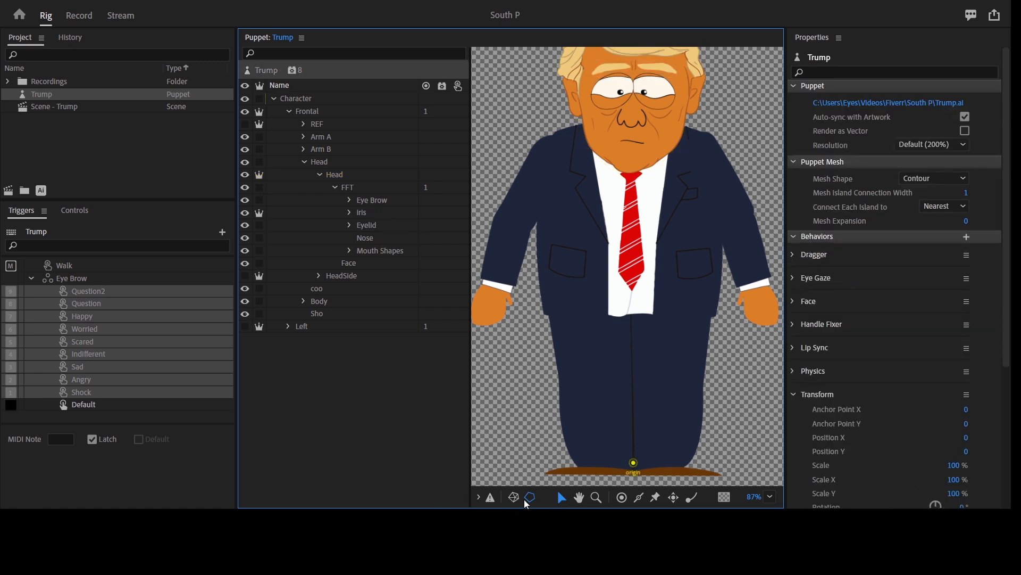
click(372, 218)
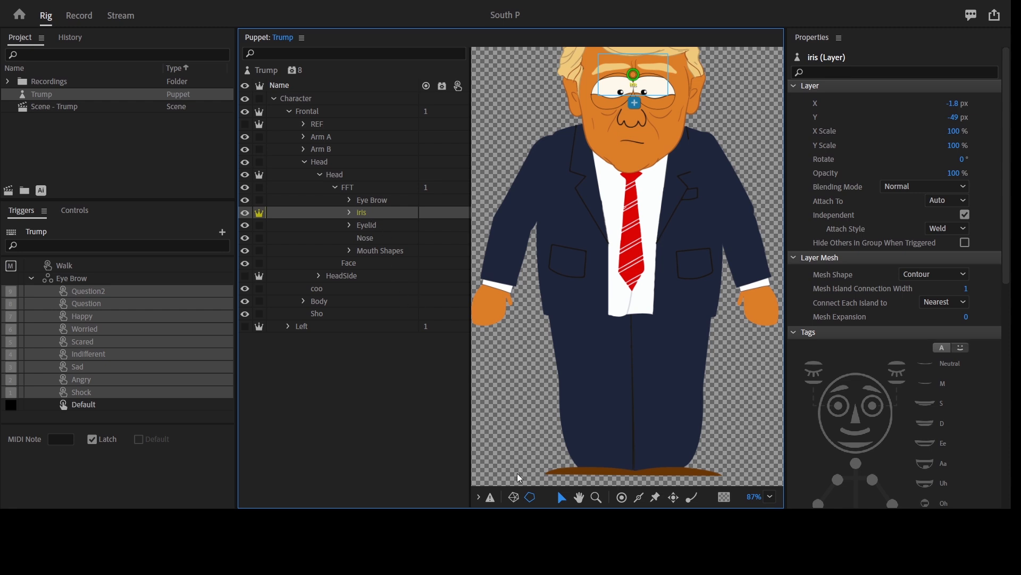
double_click(597, 497)
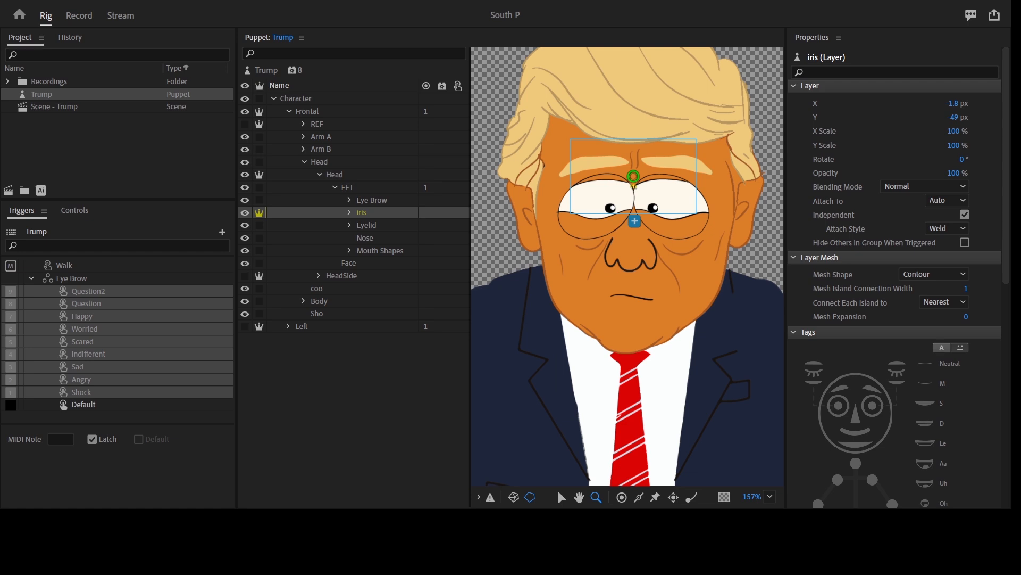
click(445, 434)
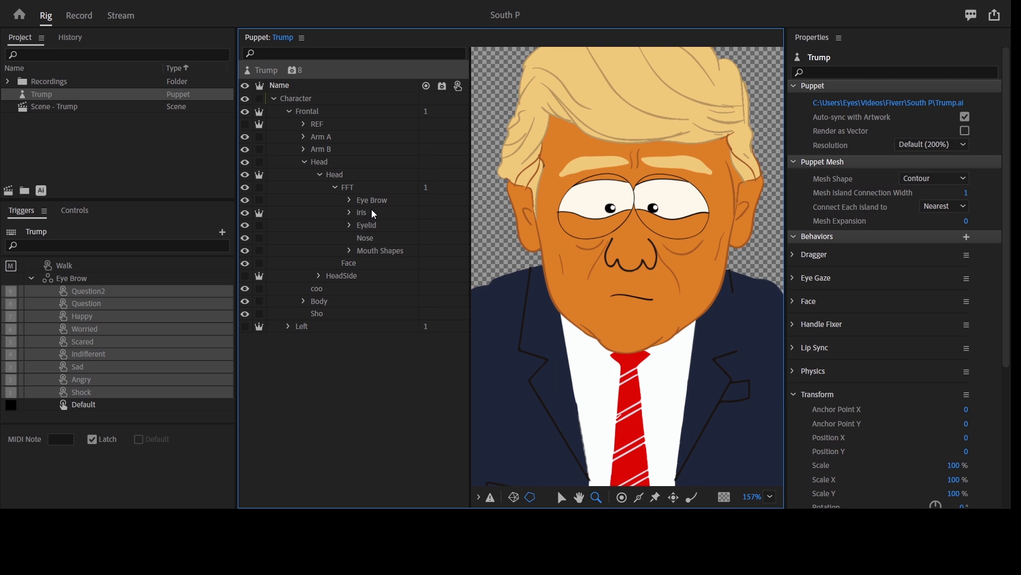
click(374, 215)
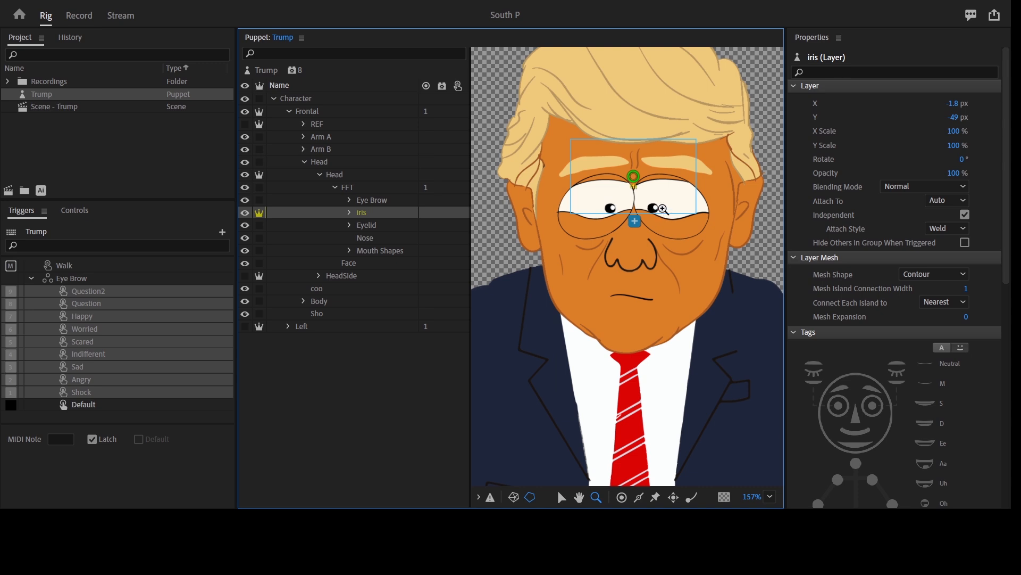
click(380, 227)
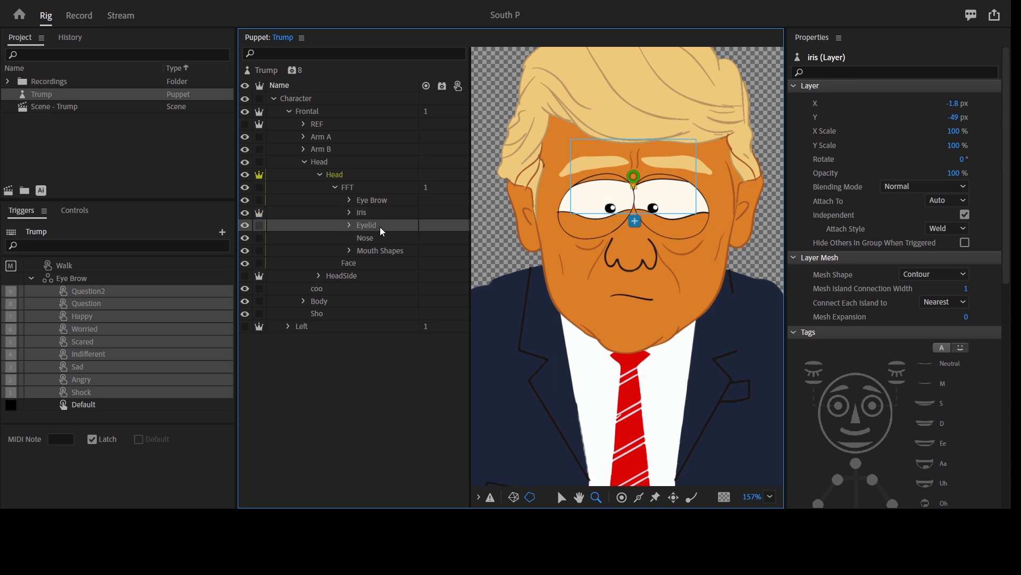
click(349, 225)
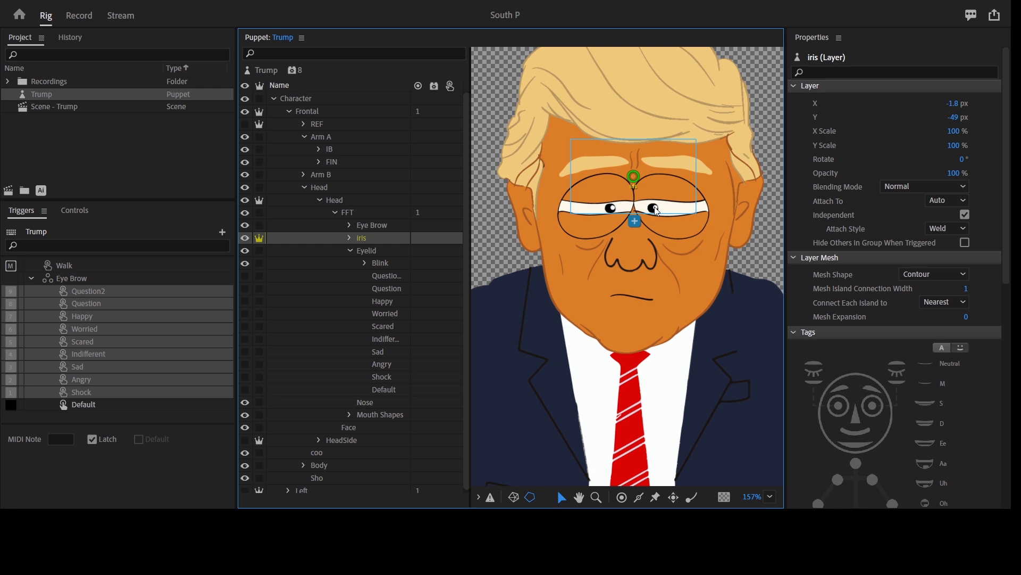
mouse_move(657, 211)
mouse_down()
mouse_move(673, 230)
mouse_move(665, 226)
mouse_up()
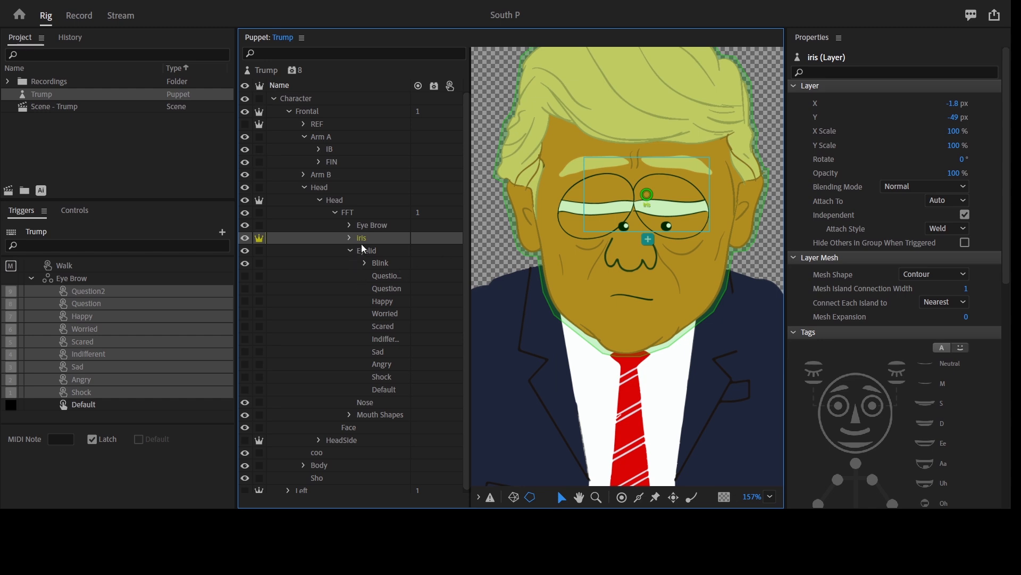
key(ctrl+z)
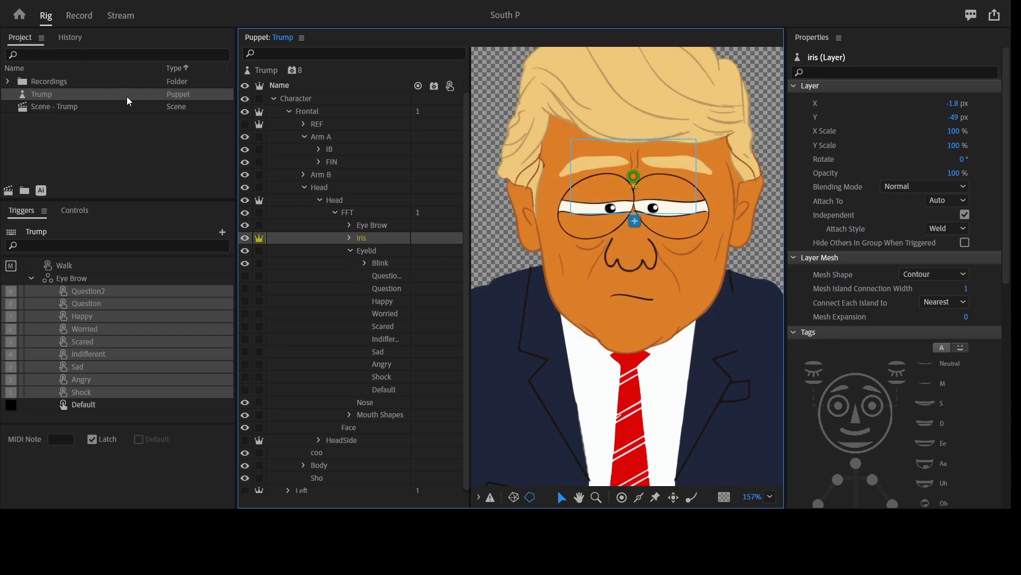
Clip the Iris layer to the Eyelid layer below it, test the mask by moving the irises, and undo the move
key(ctrl+alt+g)
click(379, 255)
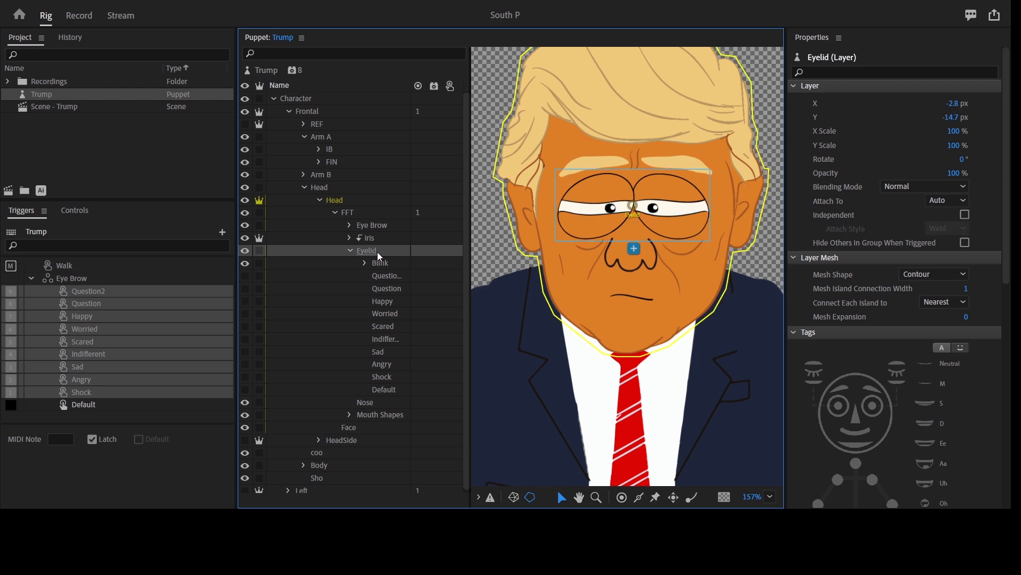
click(380, 241)
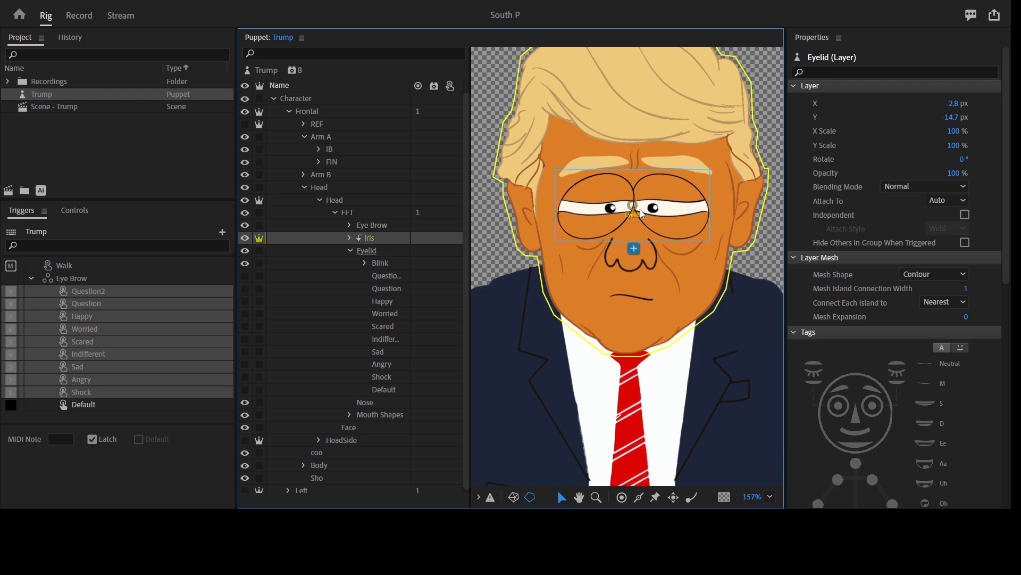
drag(652, 208, 651, 231)
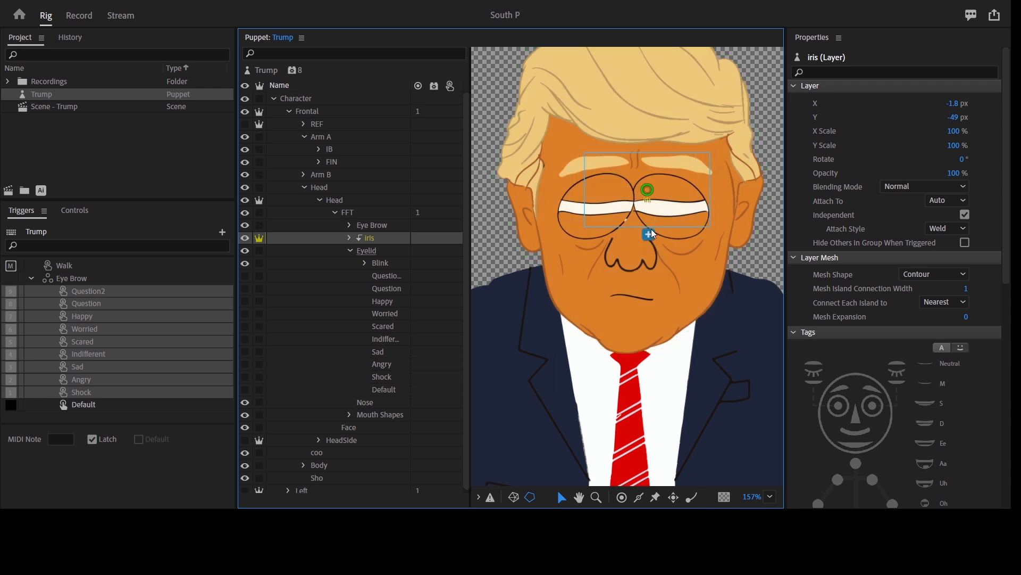
key(ctrl+z)
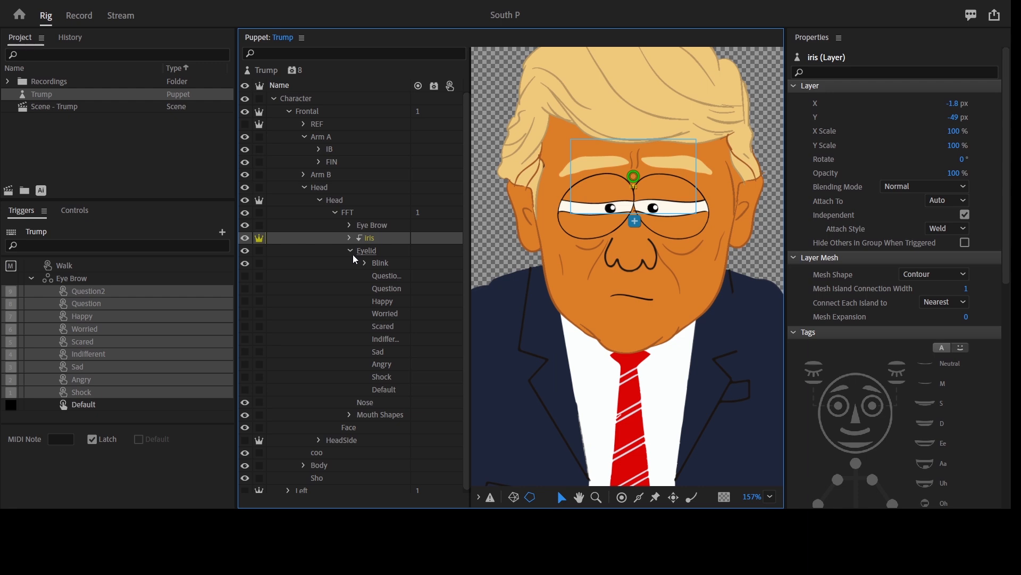
click(352, 254)
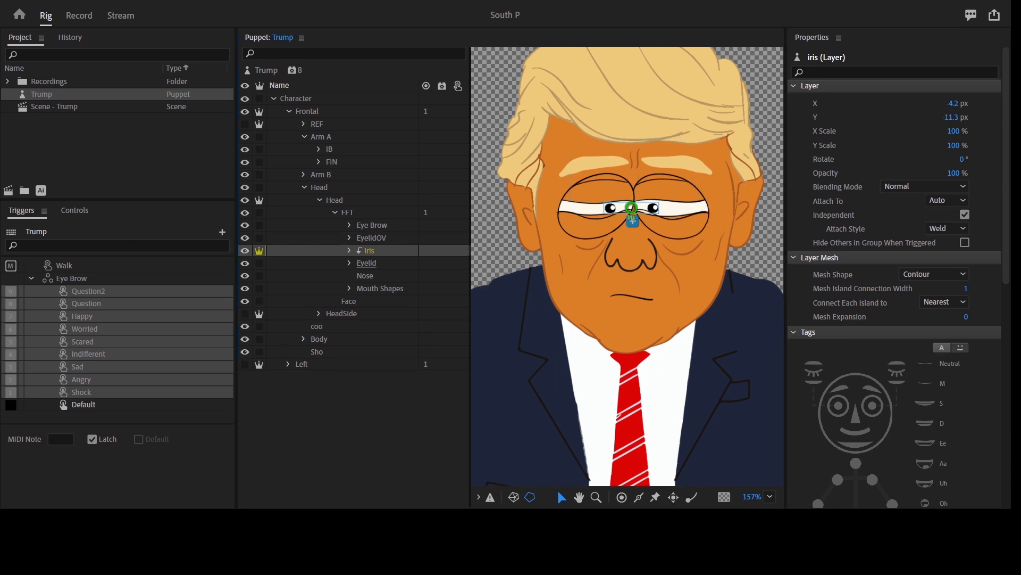
Create a swap set of triggers from the Eyelid group, keeping the Eye Brow trigger set collapsed
click(372, 237)
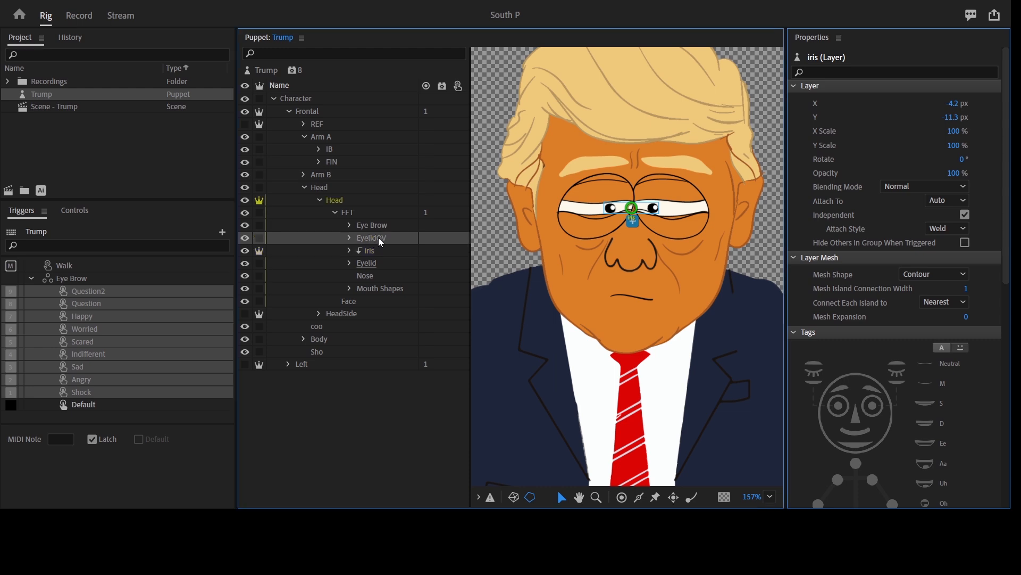
click(366, 243)
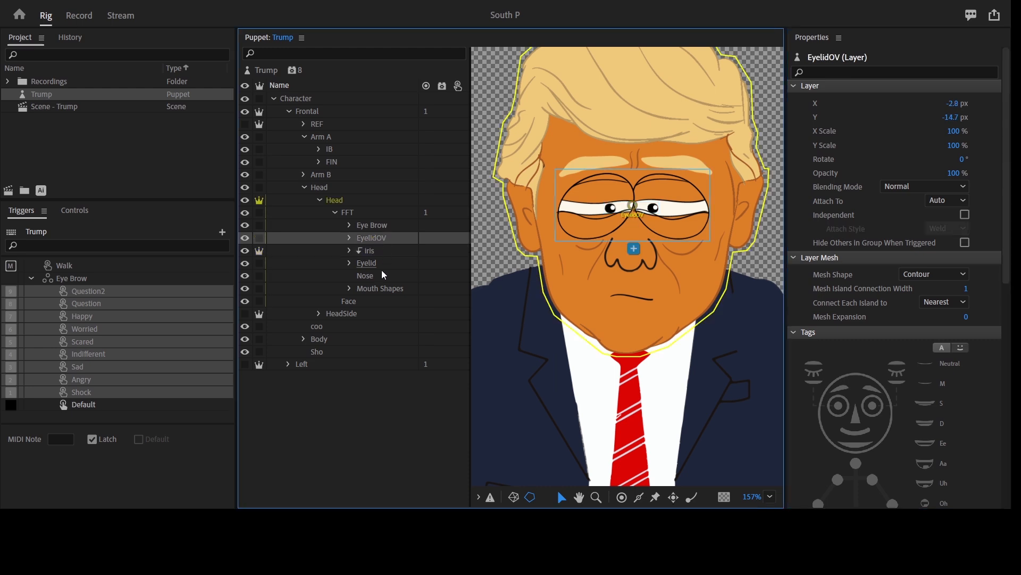
click(372, 264)
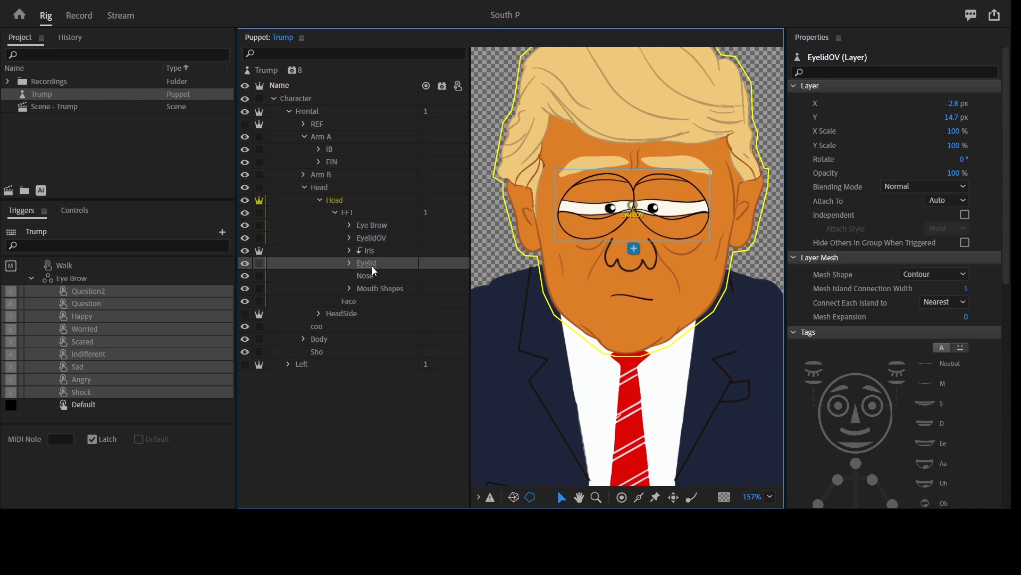
click(33, 280)
drag(376, 266, 308, 290)
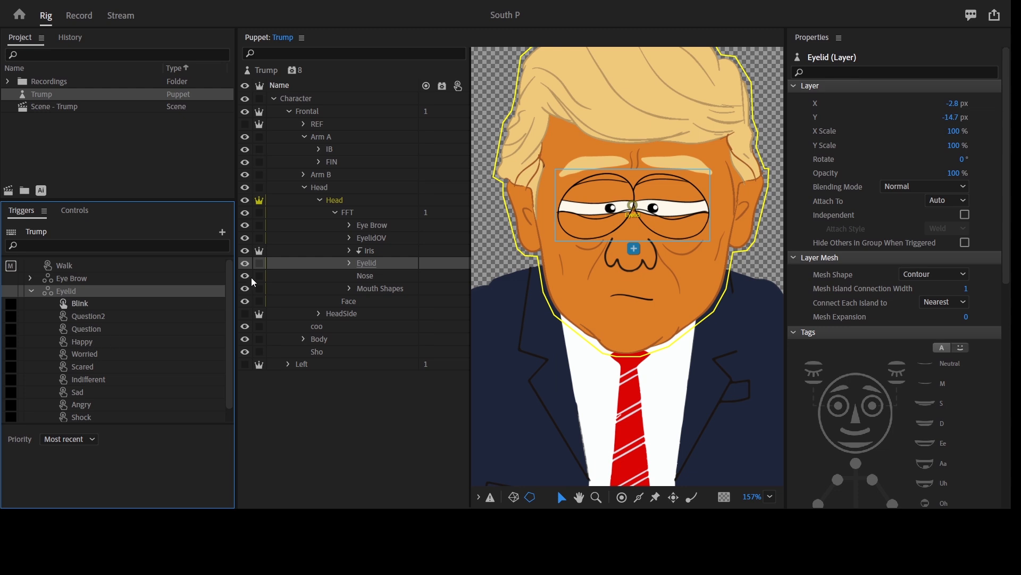
Add each EyelidOV layer, from Blink through Default, to the trigger of the same name in the Eyelid swap set
click(349, 238)
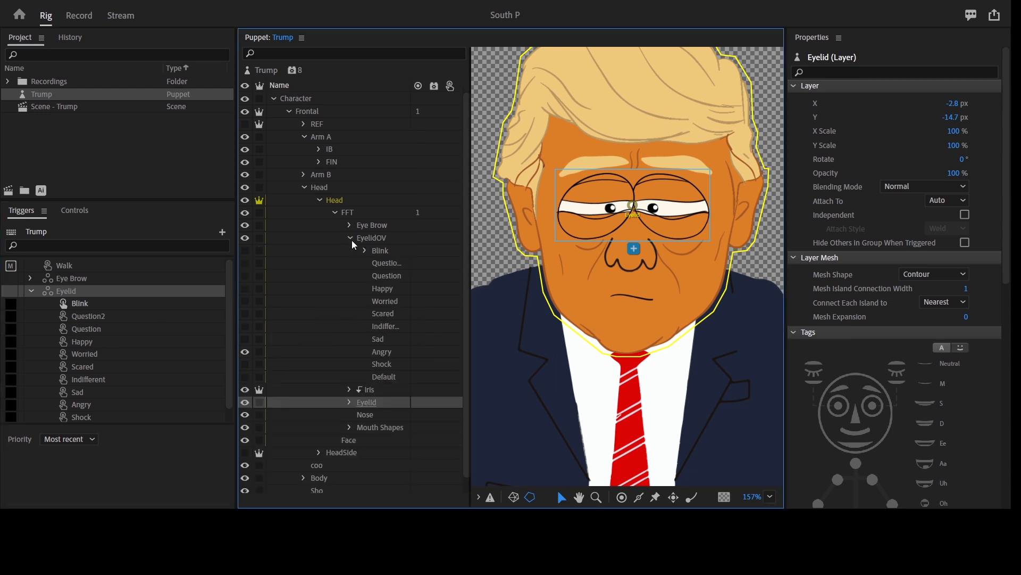
click(385, 250)
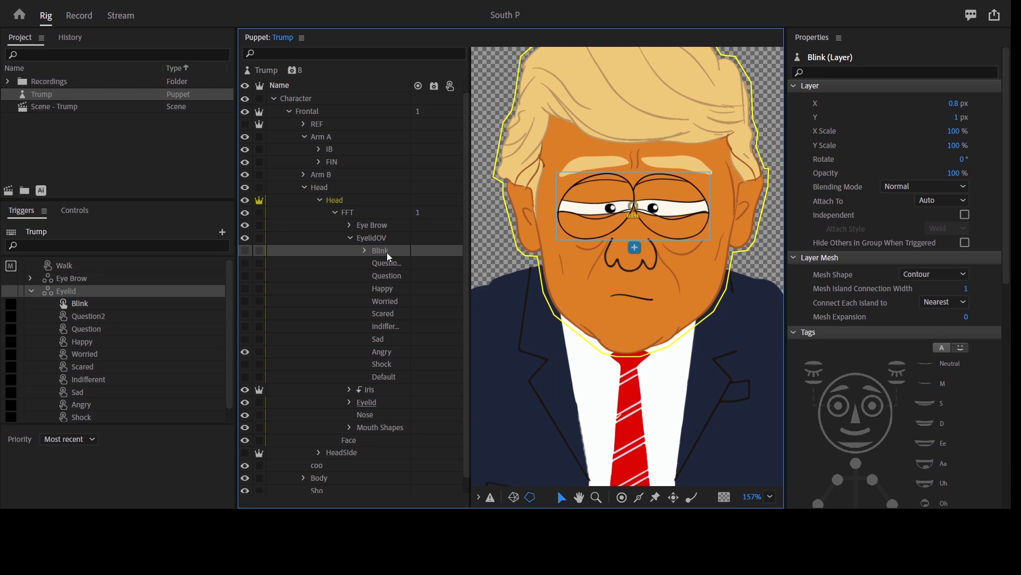
drag(389, 257, 101, 308)
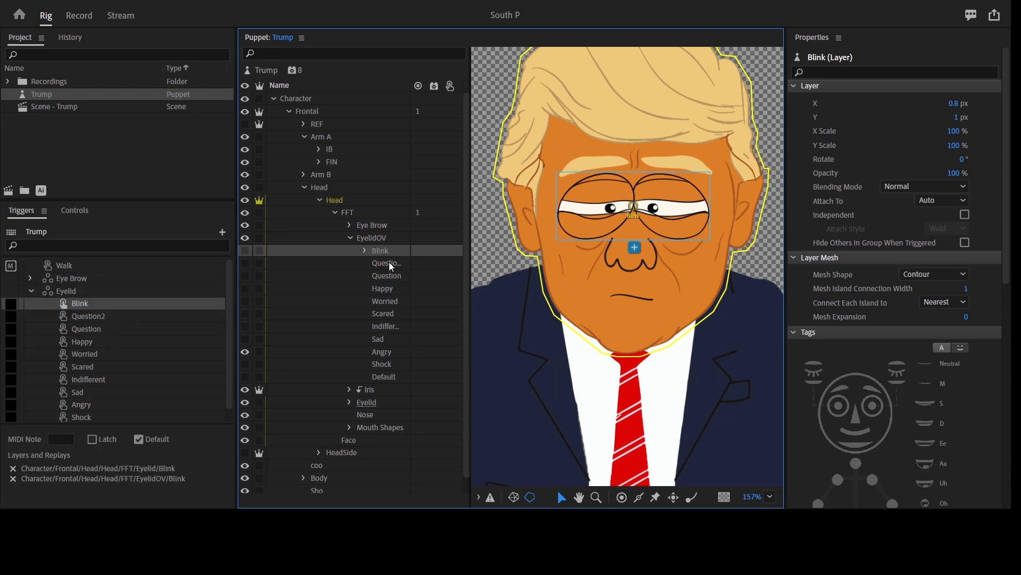
drag(390, 263, 82, 330)
drag(393, 288, 84, 354)
drag(390, 318, 142, 371)
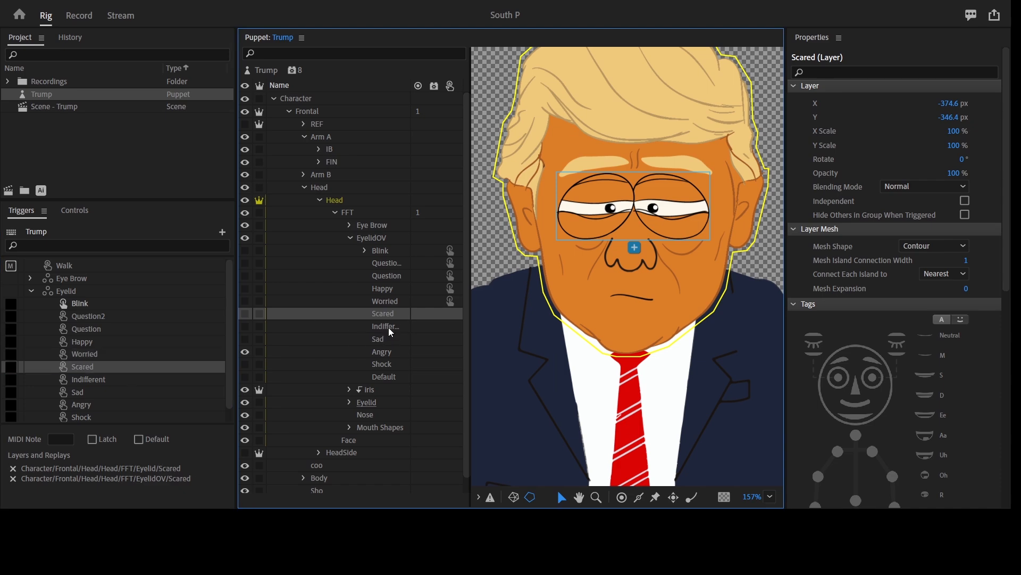
drag(388, 325, 106, 379)
drag(376, 342, 107, 391)
drag(381, 365, 106, 416)
Add Cycle Layers to the Blink layers of EyelidOV and Eyelid, advancing every 2 frames with Forward and Reverse and Hold on Last Layer enabled
click(388, 252)
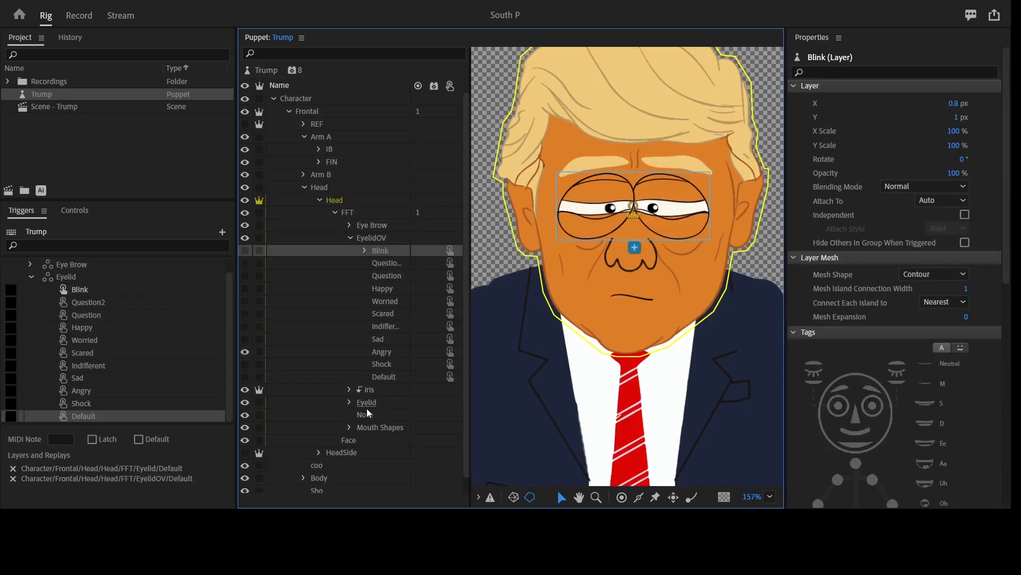
click(350, 403)
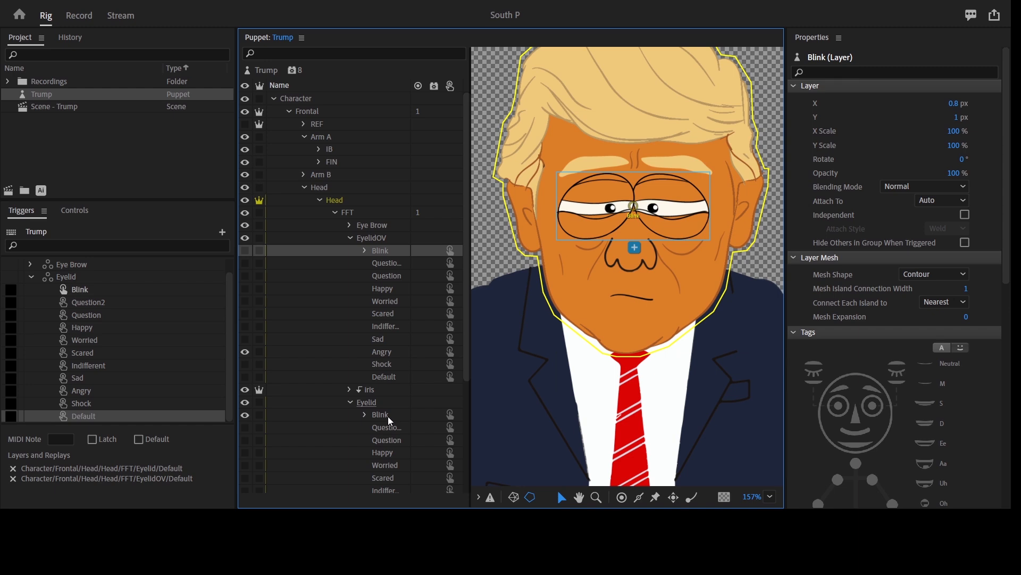
click(388, 416)
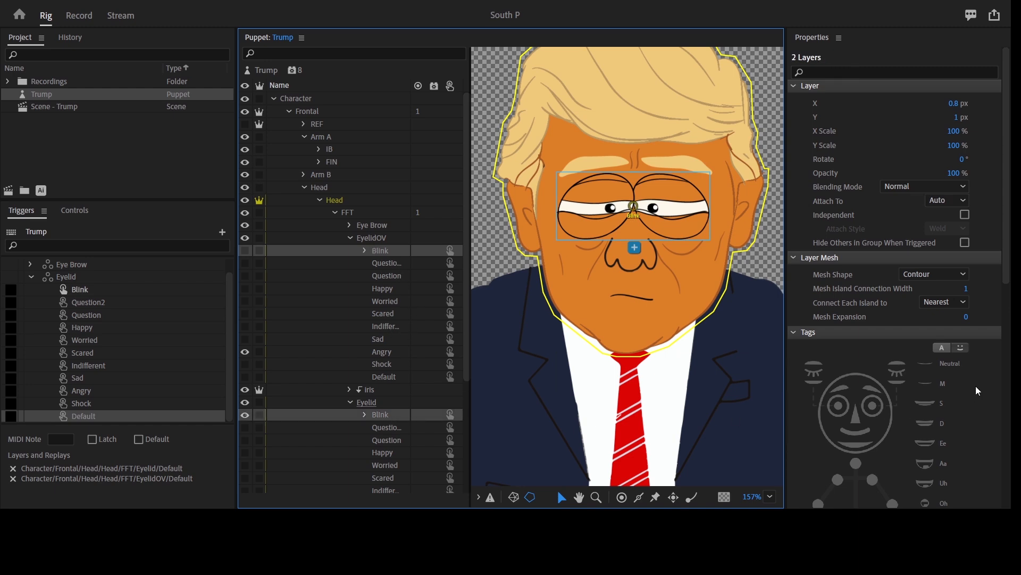
click(1007, 385)
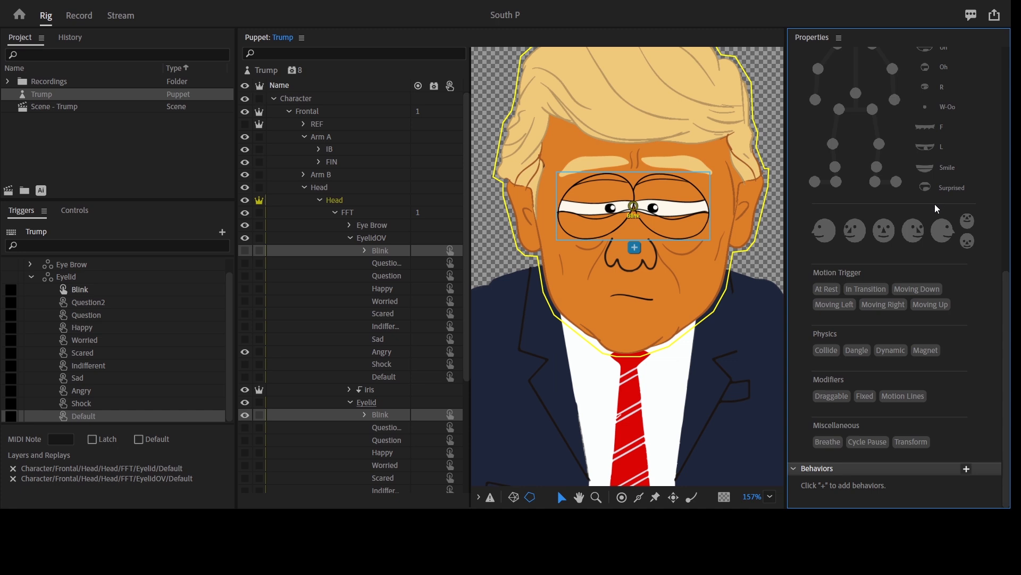
scroll(985, 375, down, 3)
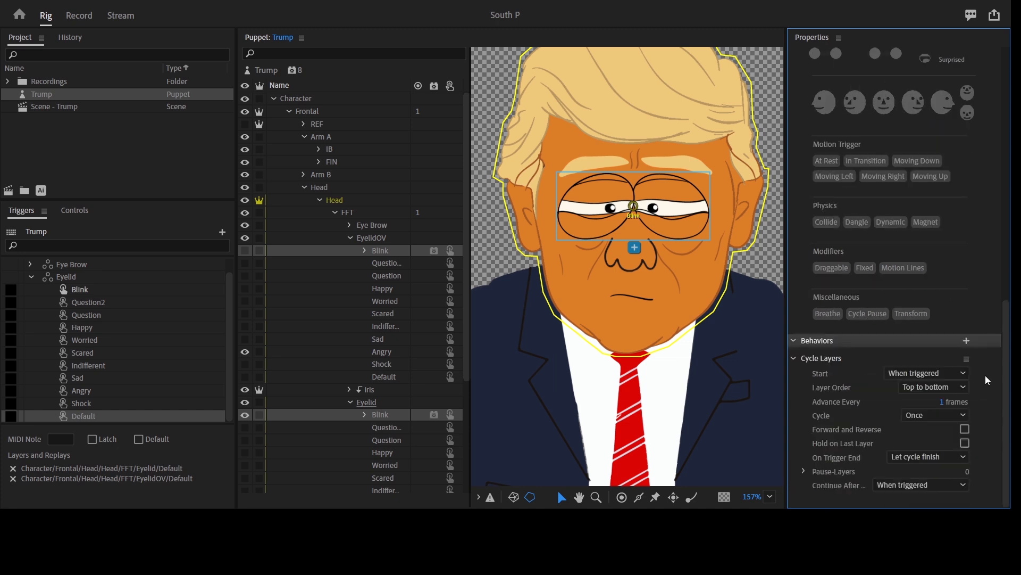
click(946, 403)
text(2)
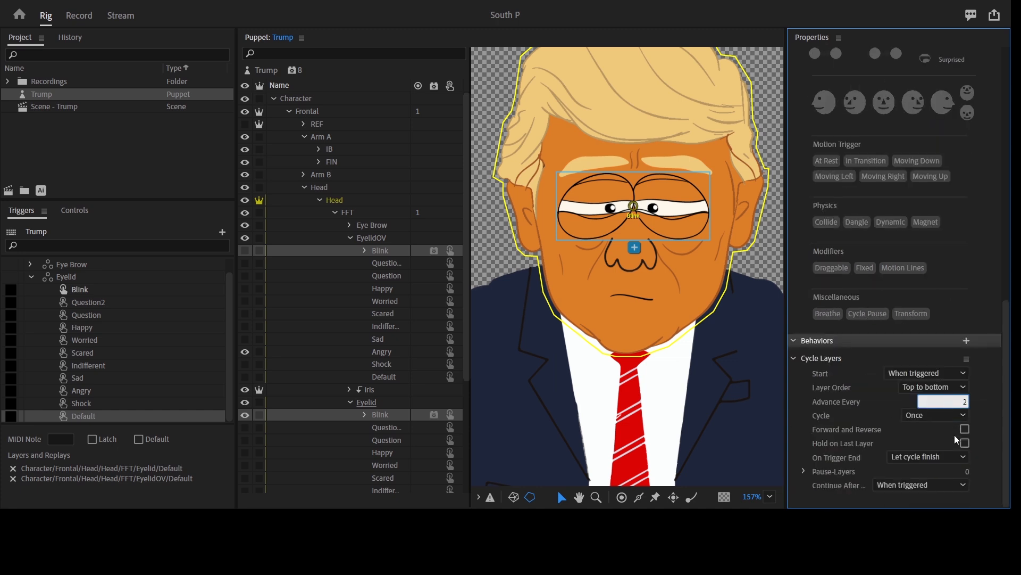
key(Tab)
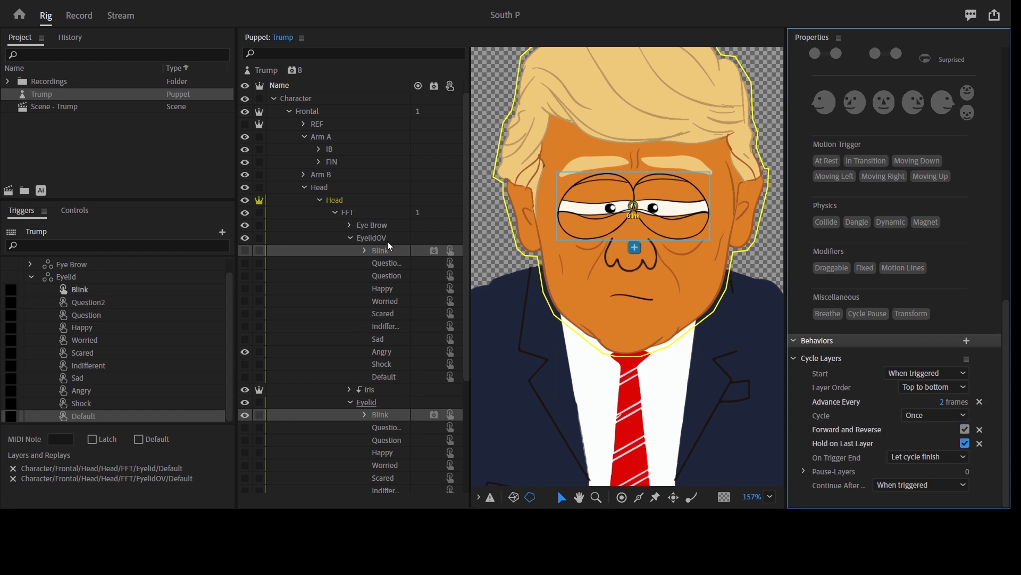
Tag both selected Blink layers as Left Blink and Right Blink
click(1009, 211)
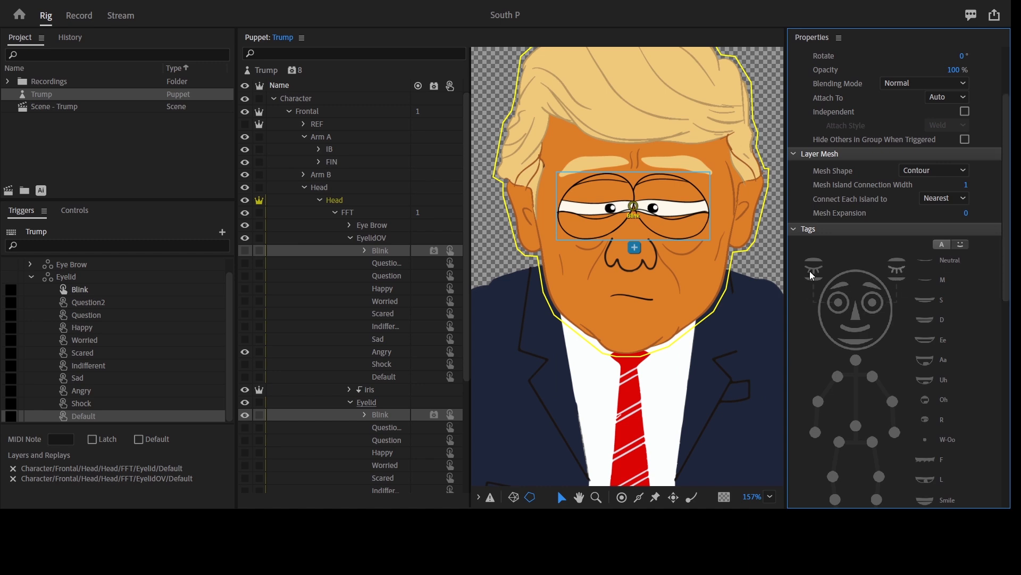
click(896, 272)
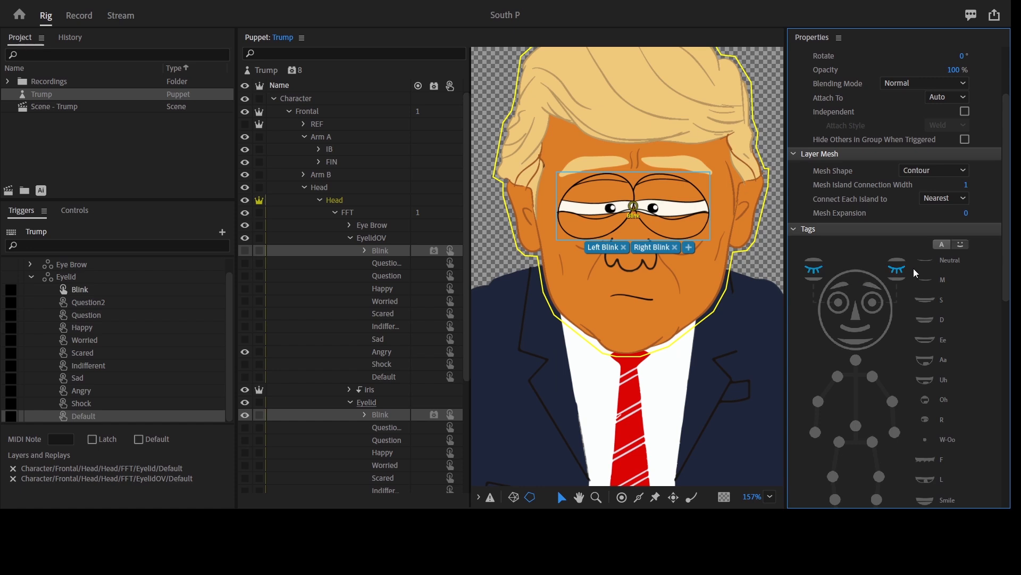
Add the Auto Blink behavior to the Trump puppet and collapse the EyelidOV and Eyelid groups
click(275, 69)
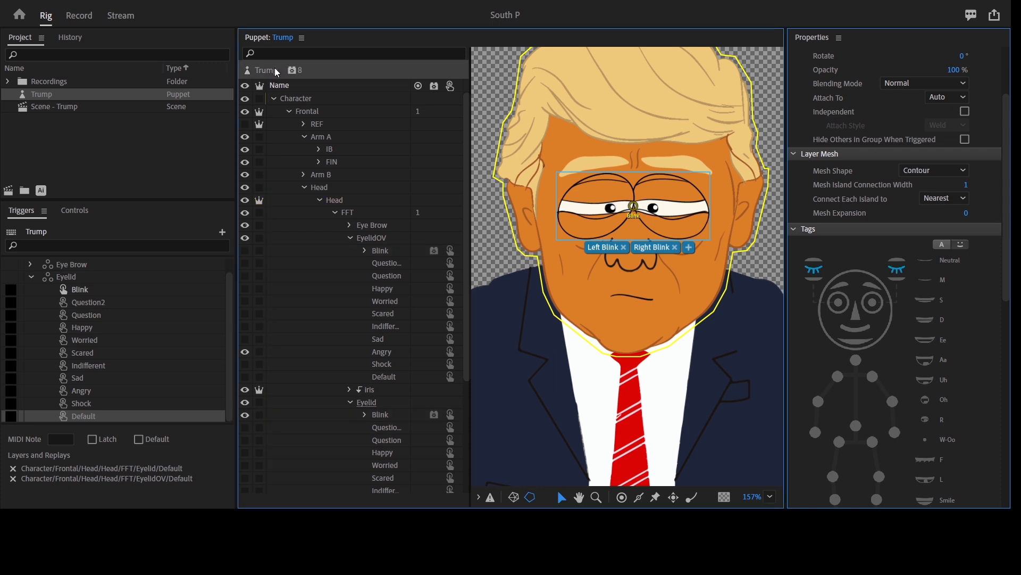
click(967, 238)
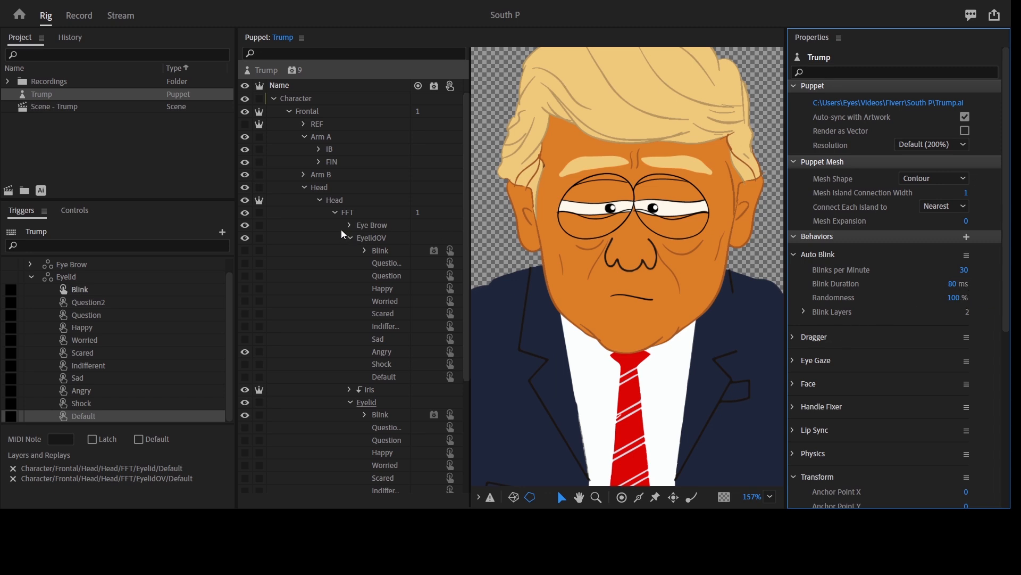
click(351, 239)
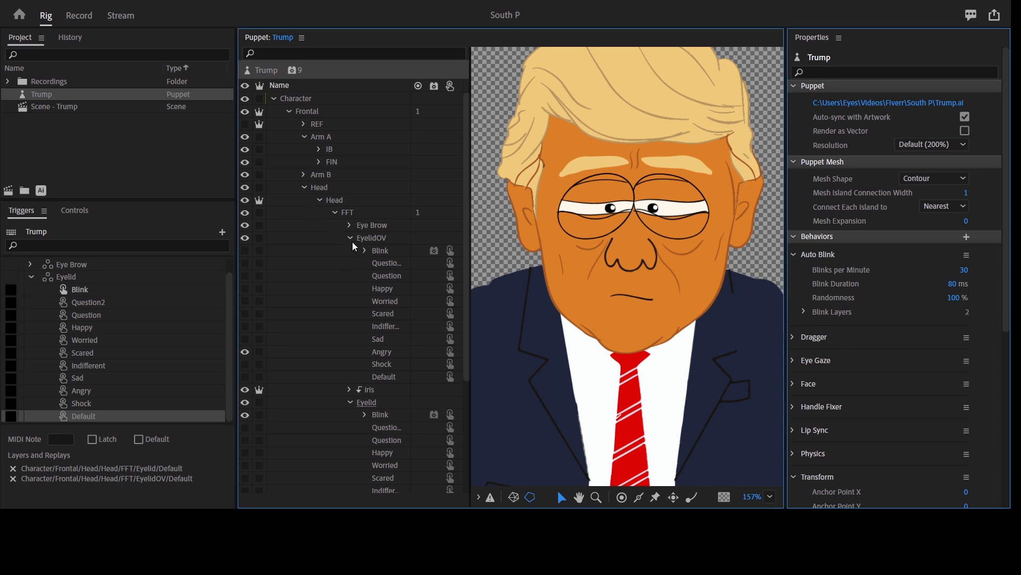
click(352, 263)
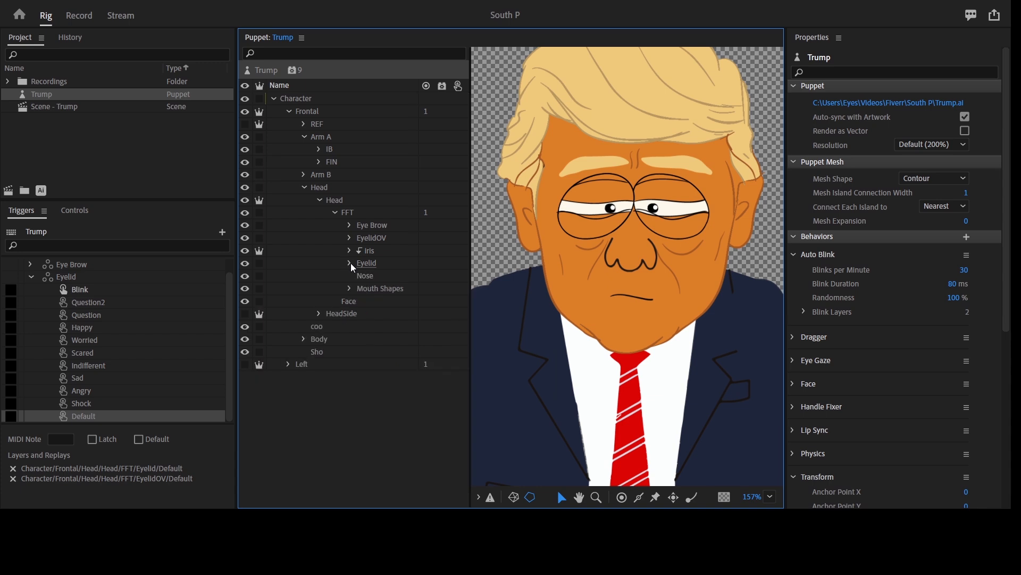
Examine the layers inside the frontal head's Mouth Shapes group, then collapse it and the FFT group
click(387, 289)
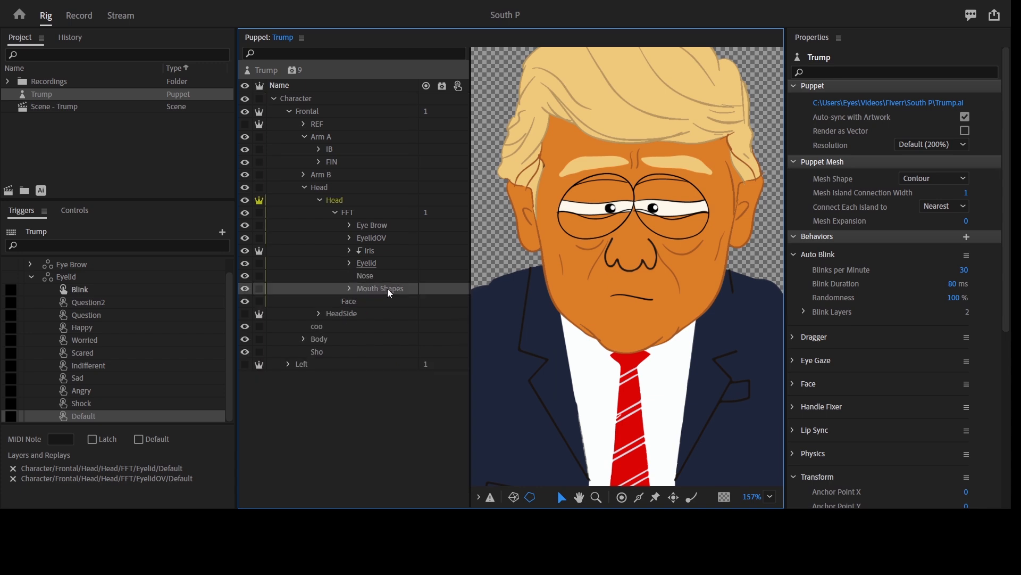
click(350, 289)
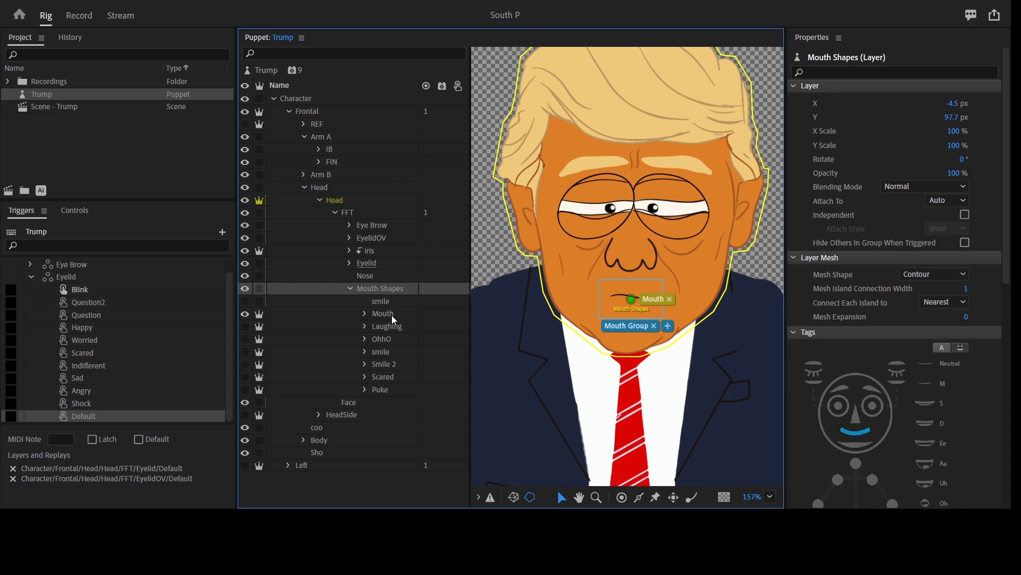
click(350, 288)
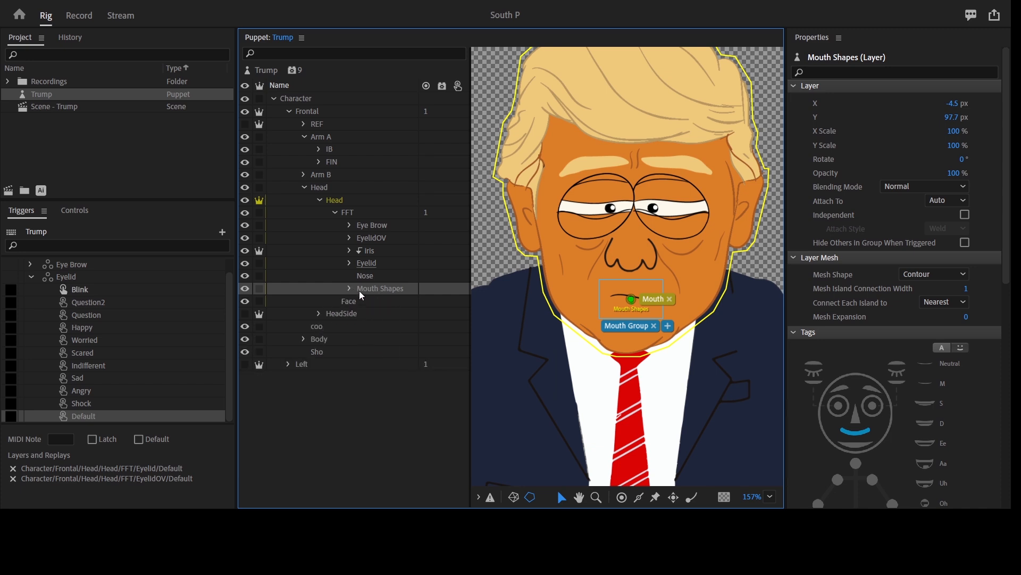
click(335, 213)
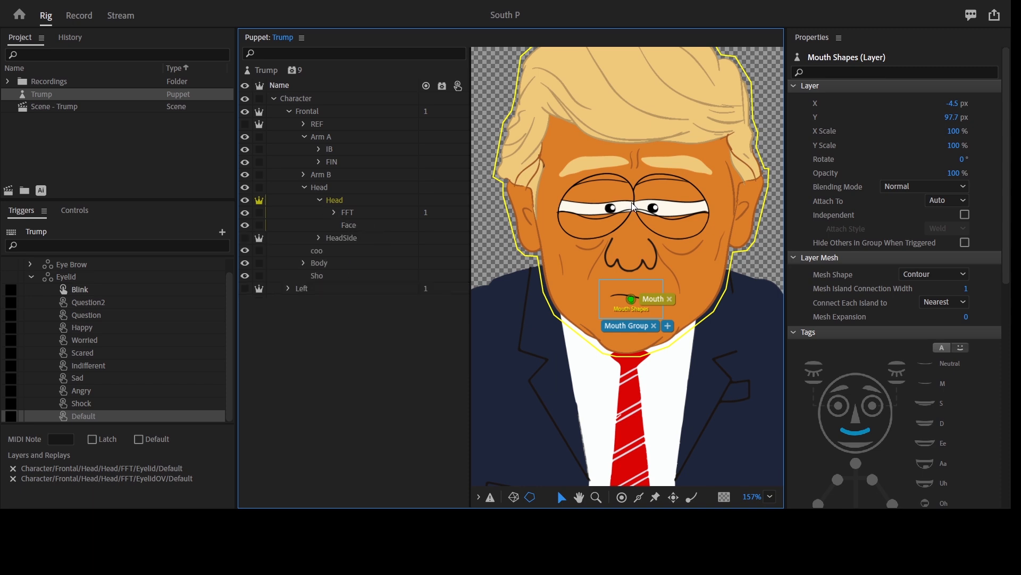
click(623, 164)
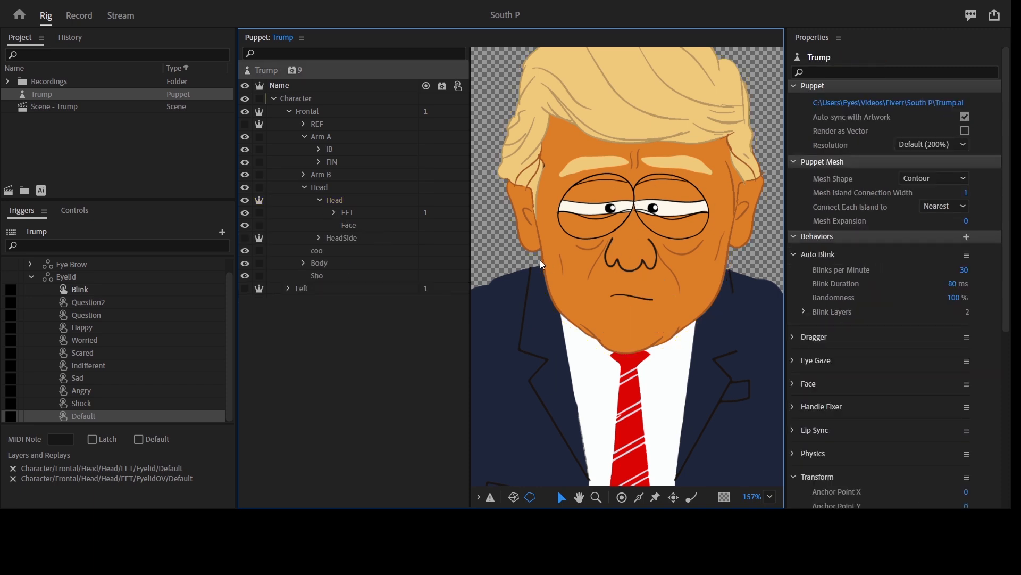
Make Default the visible layer in the frontal head's EyelidOV group and collapse the EyelidOV and FFT groups
click(334, 213)
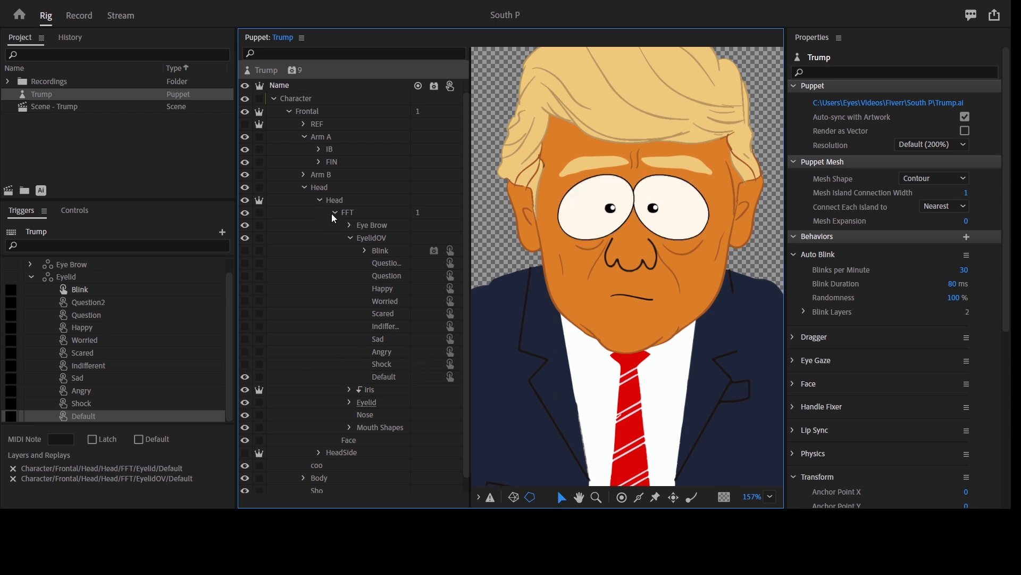
click(350, 239)
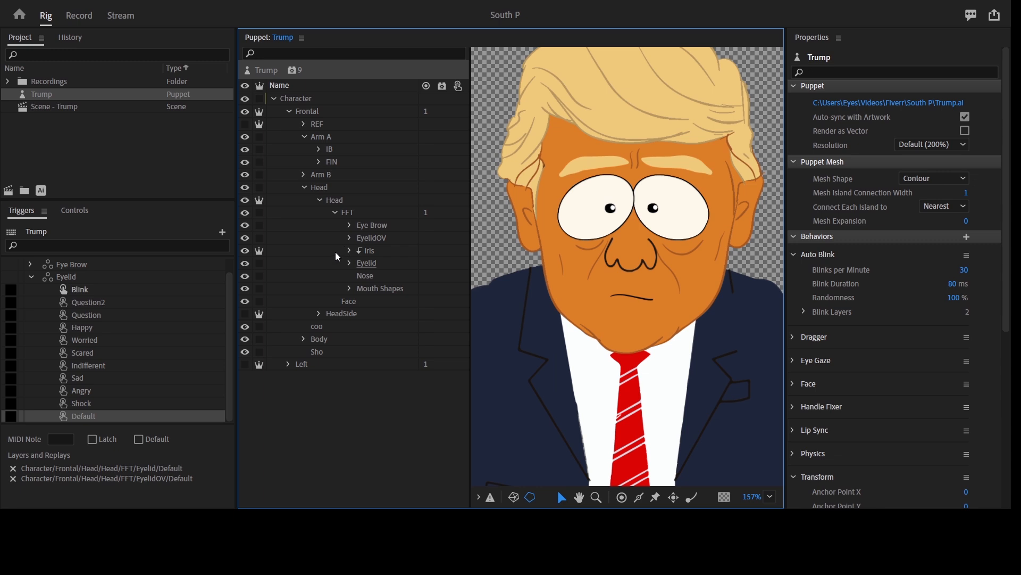
click(337, 213)
click(367, 215)
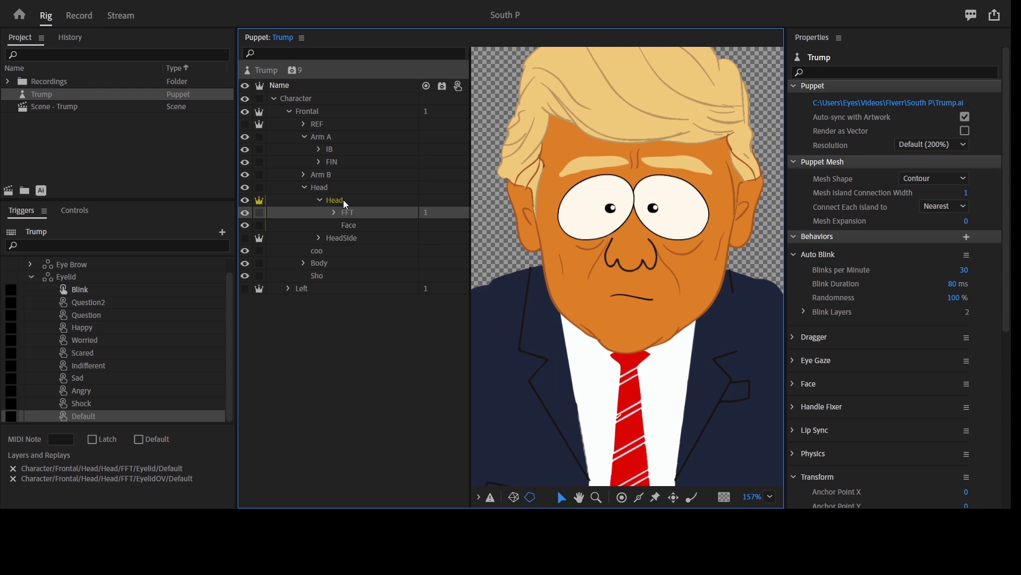
Hide the frontal Head layer, show HeadSide instead, and expand HeadSide's FFT group
click(347, 204)
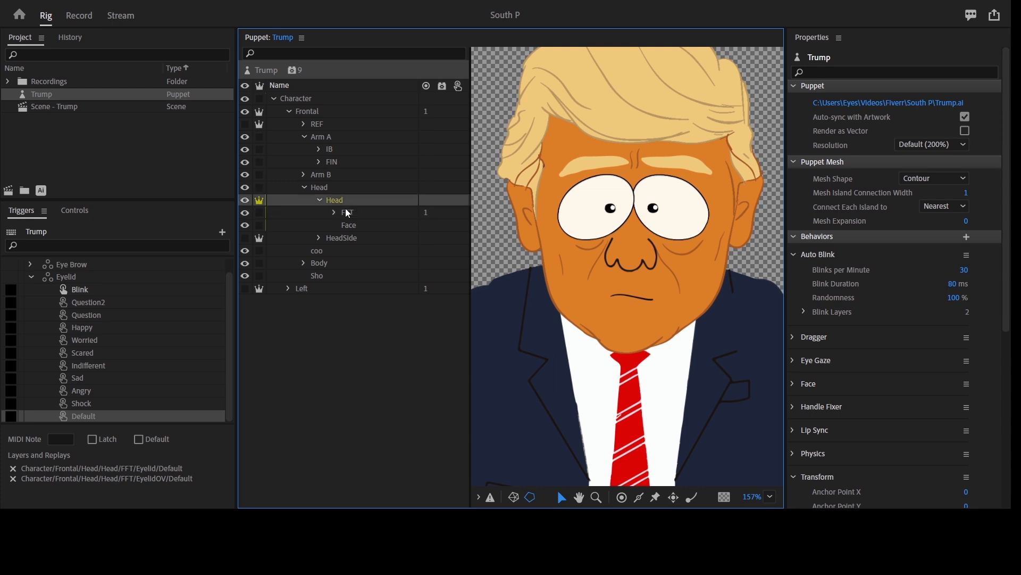
click(356, 242)
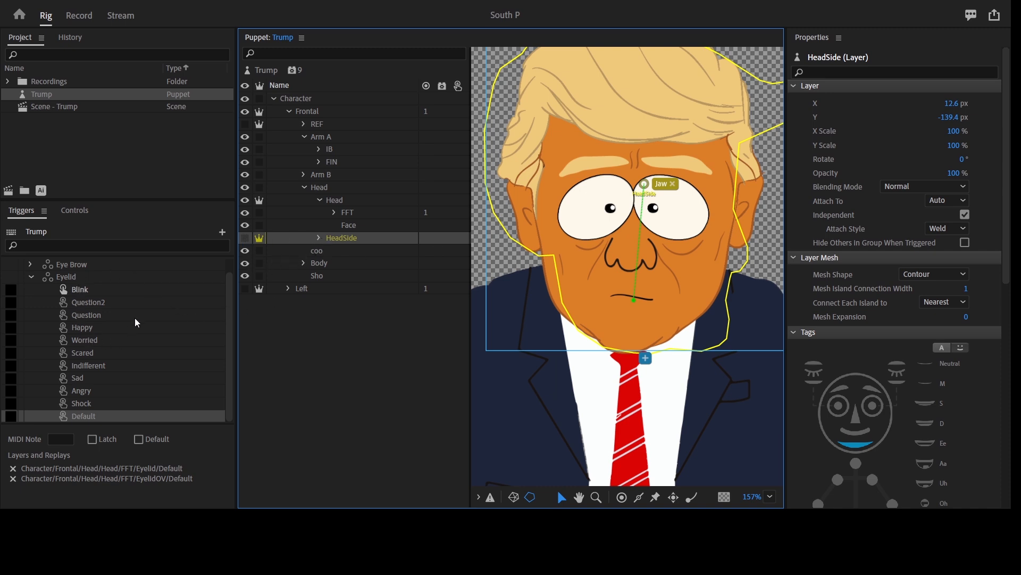
click(319, 200)
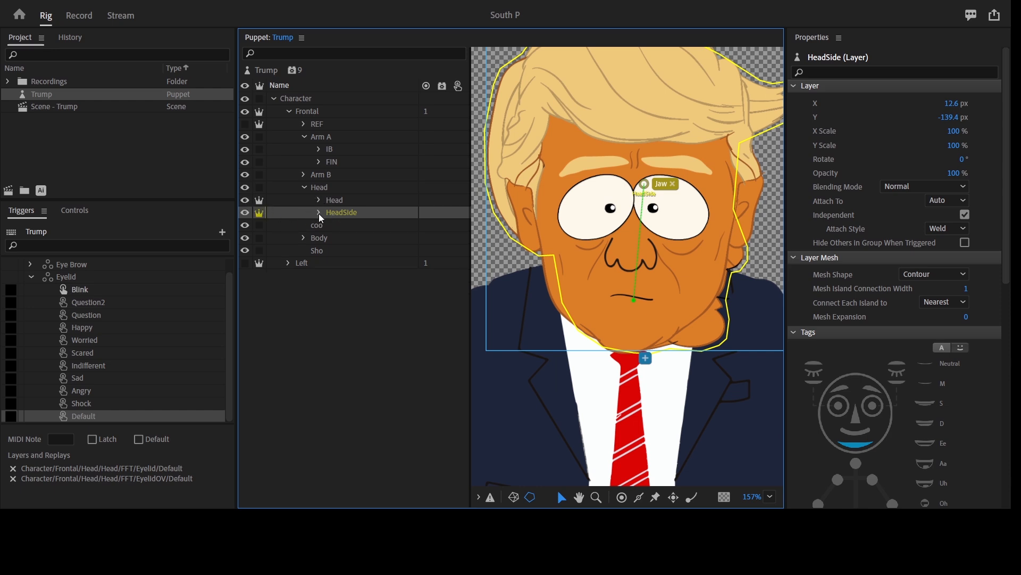
click(245, 200)
click(320, 212)
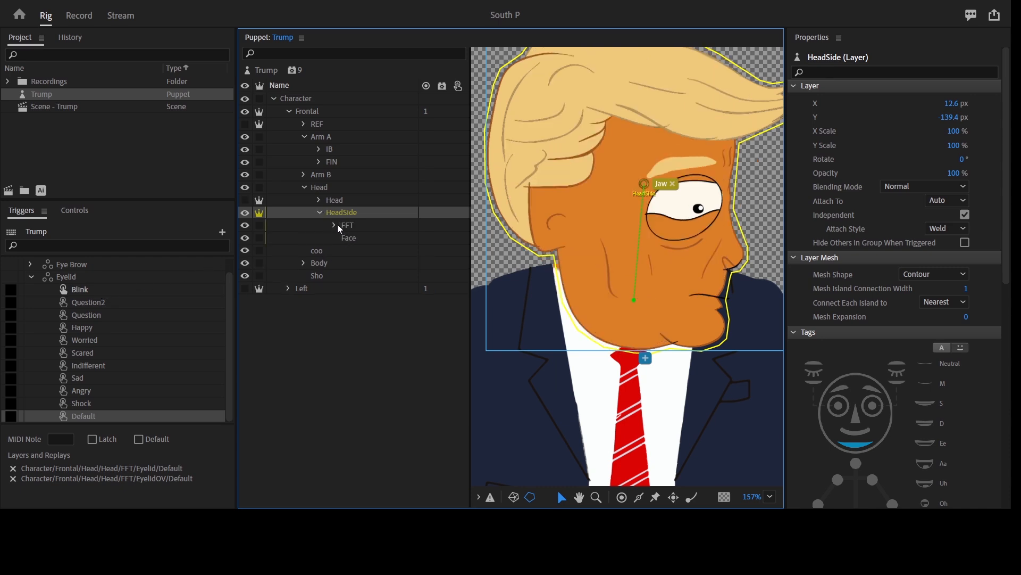
click(335, 225)
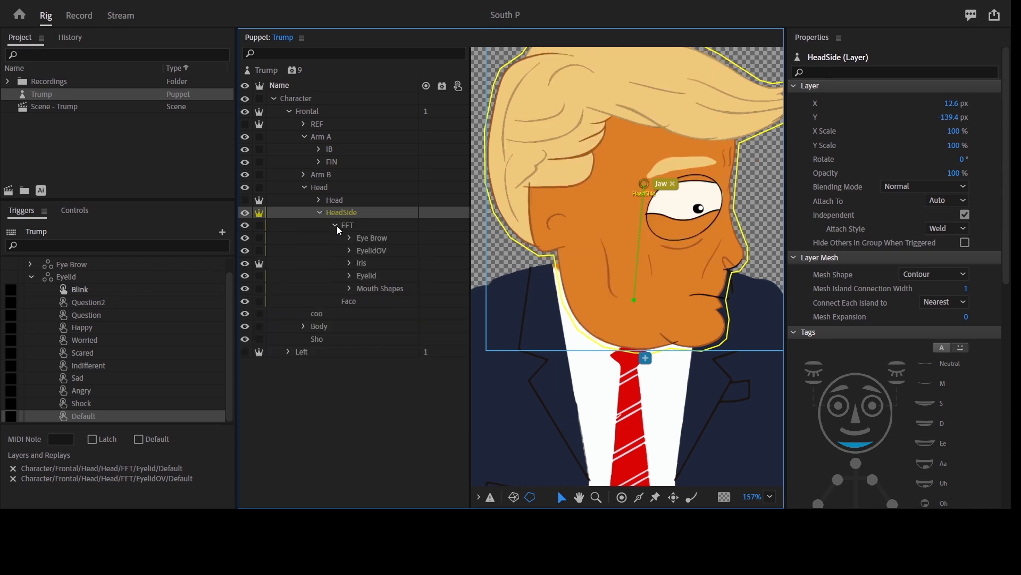
Add each HeadSide Eye Brow layer, from Question2 through Default, to the trigger of the same name in the Eye Brow swap set
click(379, 242)
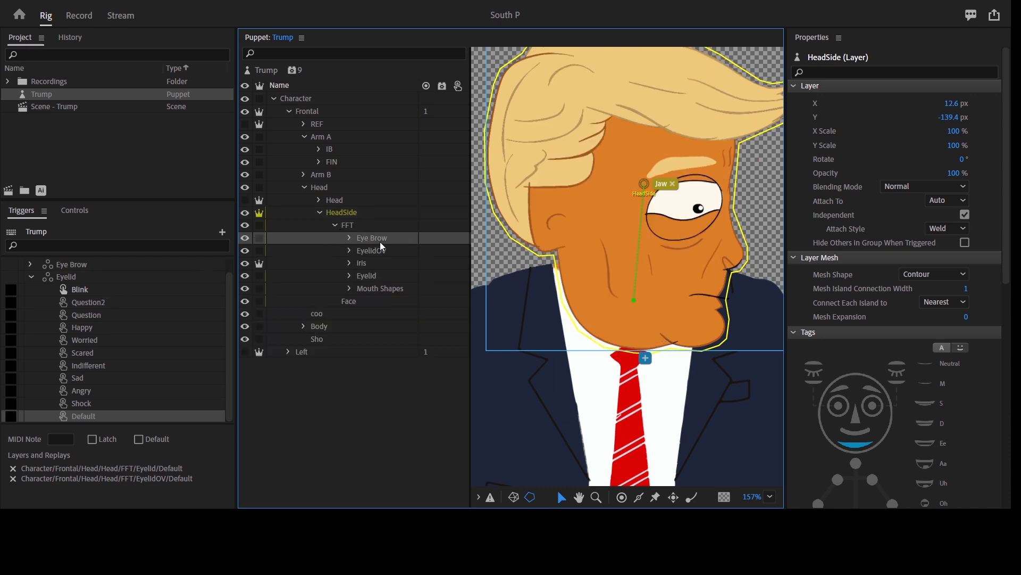
click(350, 238)
click(30, 264)
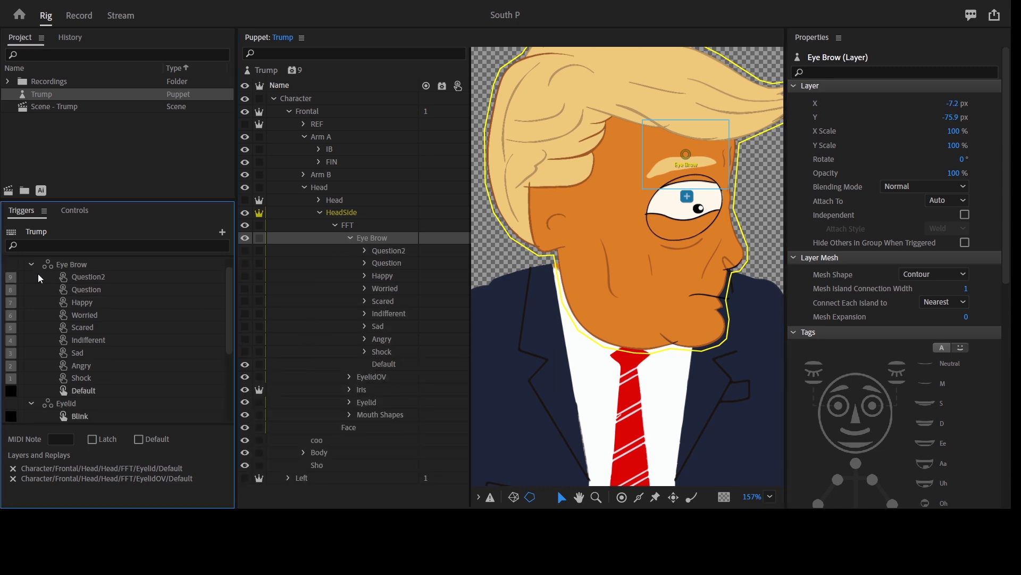
click(402, 252)
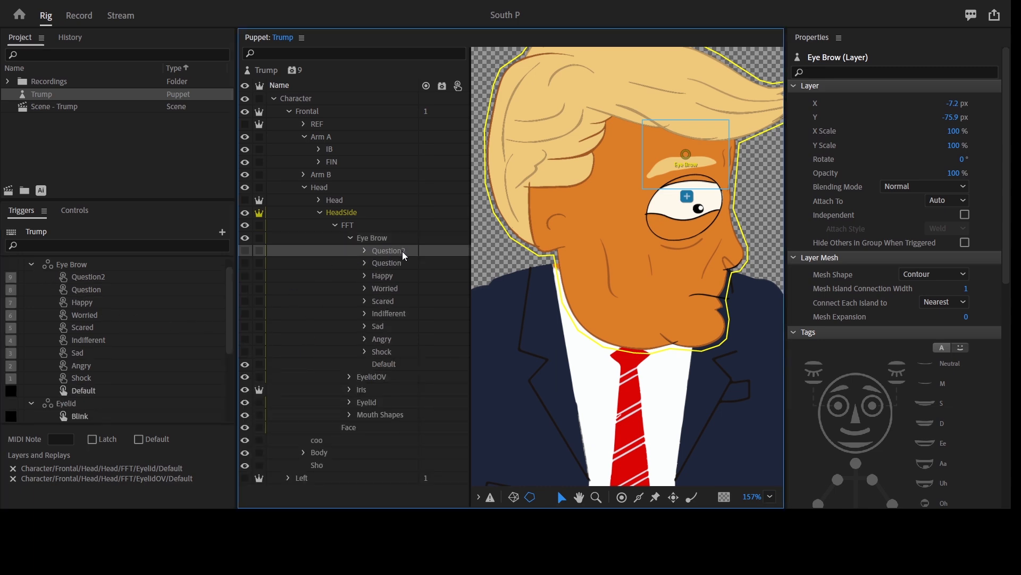
drag(405, 256, 128, 291)
drag(386, 277, 128, 316)
drag(392, 301, 128, 341)
drag(382, 327, 128, 355)
drag(382, 327, 149, 367)
drag(394, 351, 167, 391)
click(31, 265)
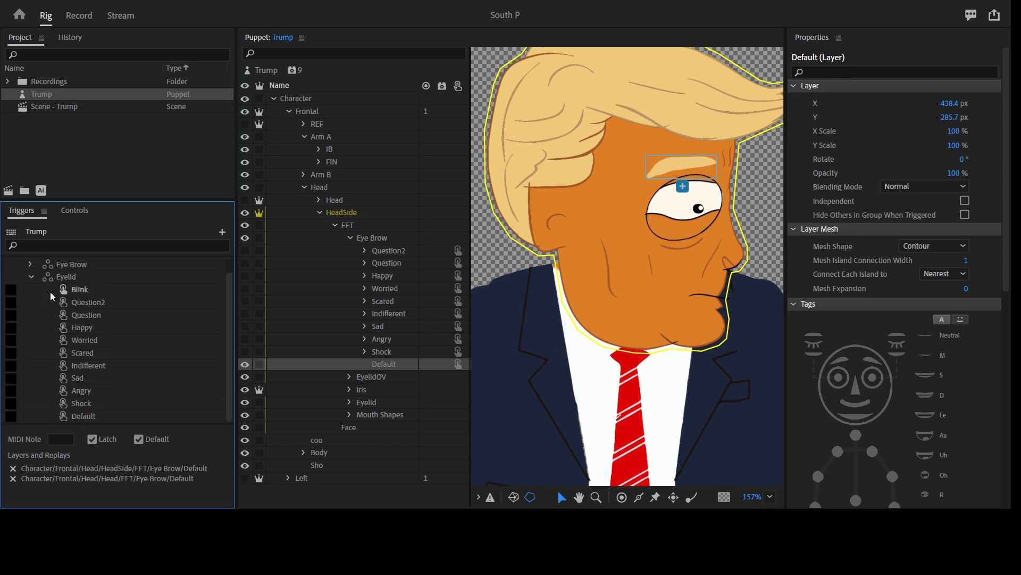
click(95, 291)
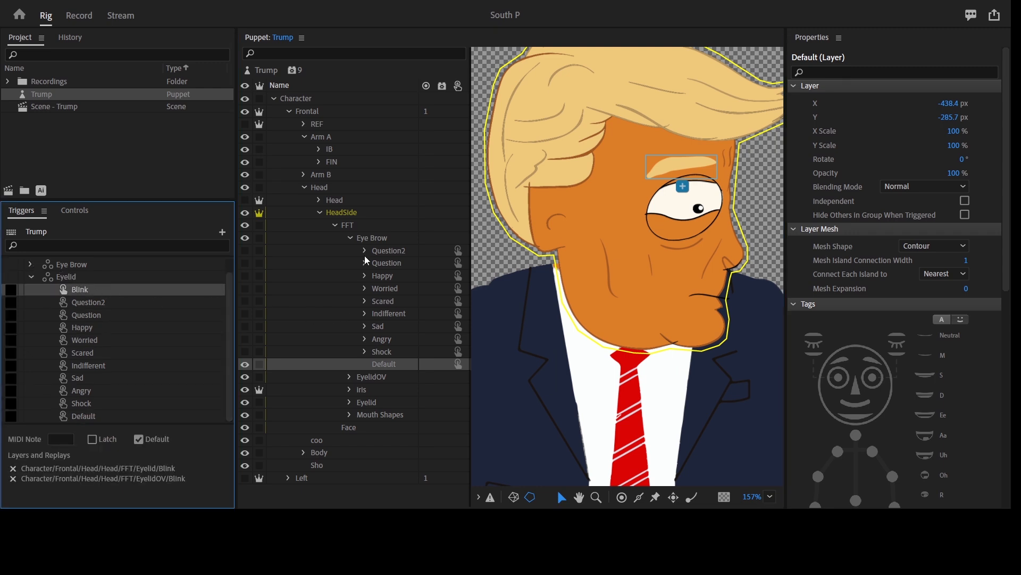
click(351, 238)
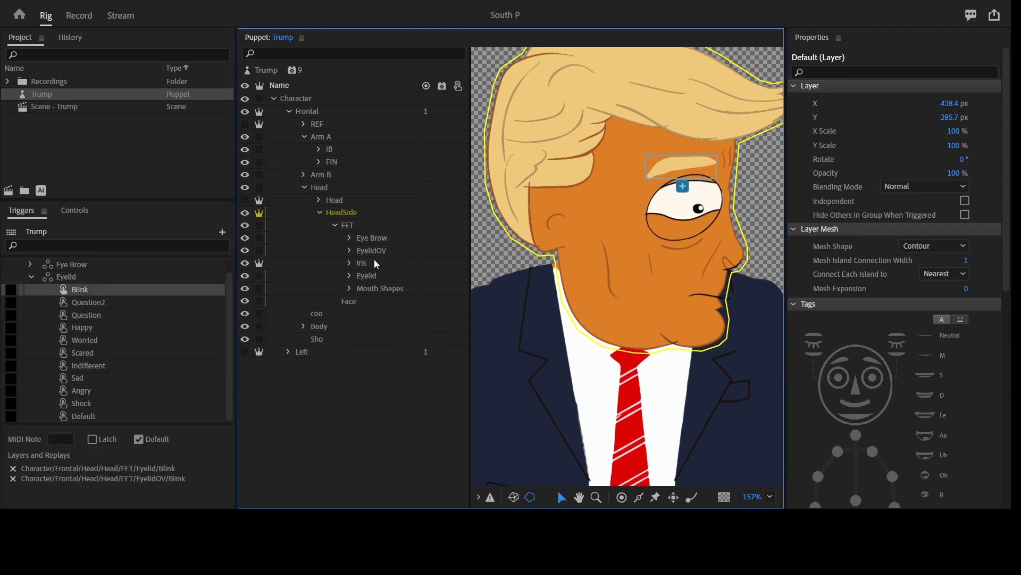
Add Cycle Layers to HeadSide's Question2 through Shock eyebrows and both Blink layers, advancing every 2 frames with Forward and Reverse and Hold on Last Layer enabled
click(350, 238)
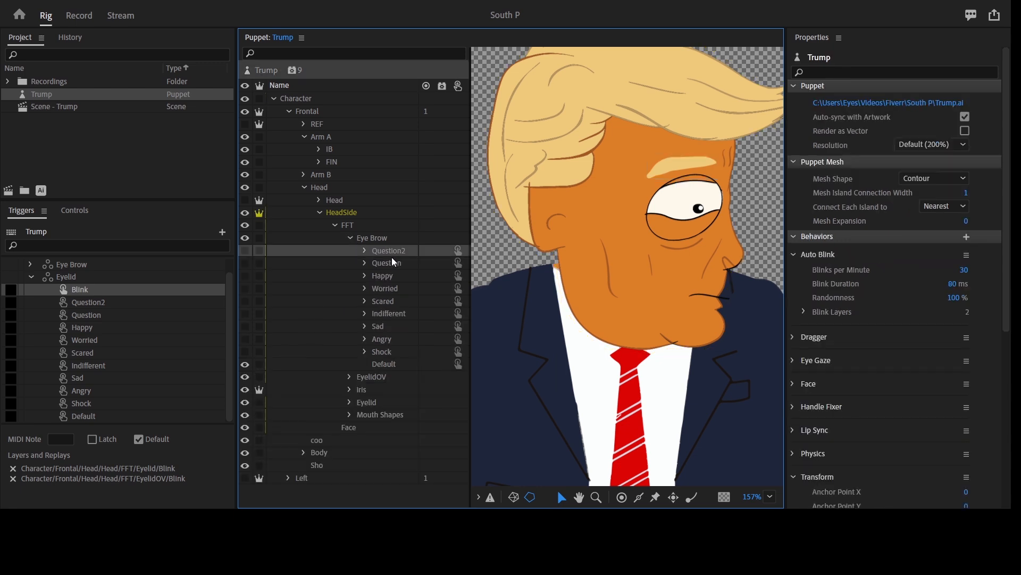
shift+click(394, 351)
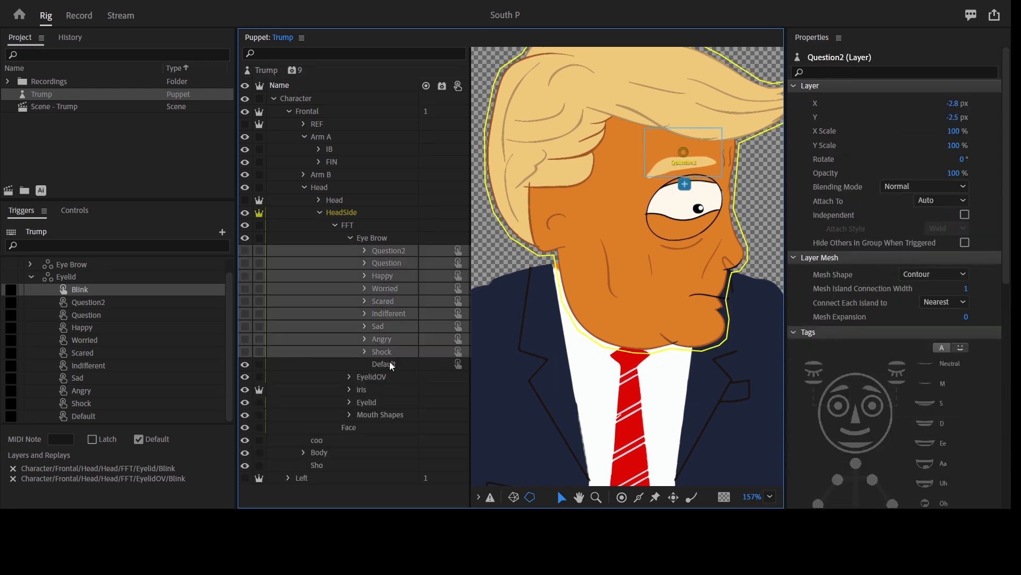
click(350, 377)
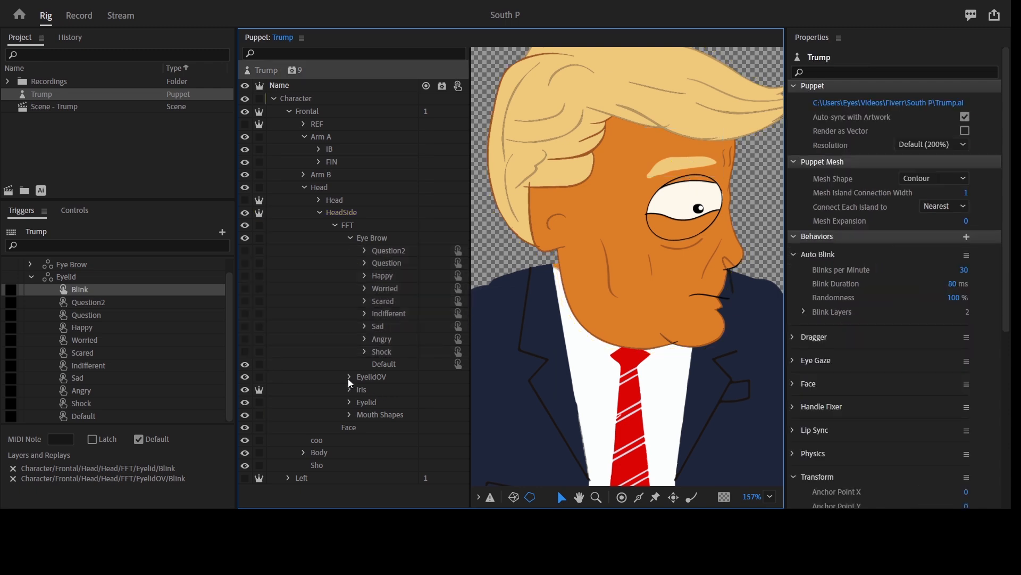
click(389, 256)
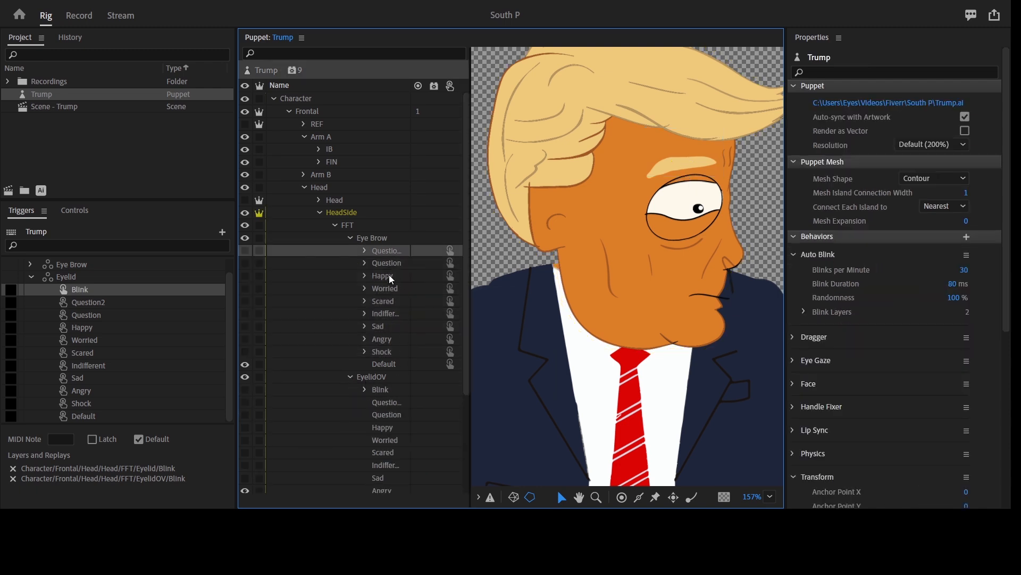
shift+click(387, 356)
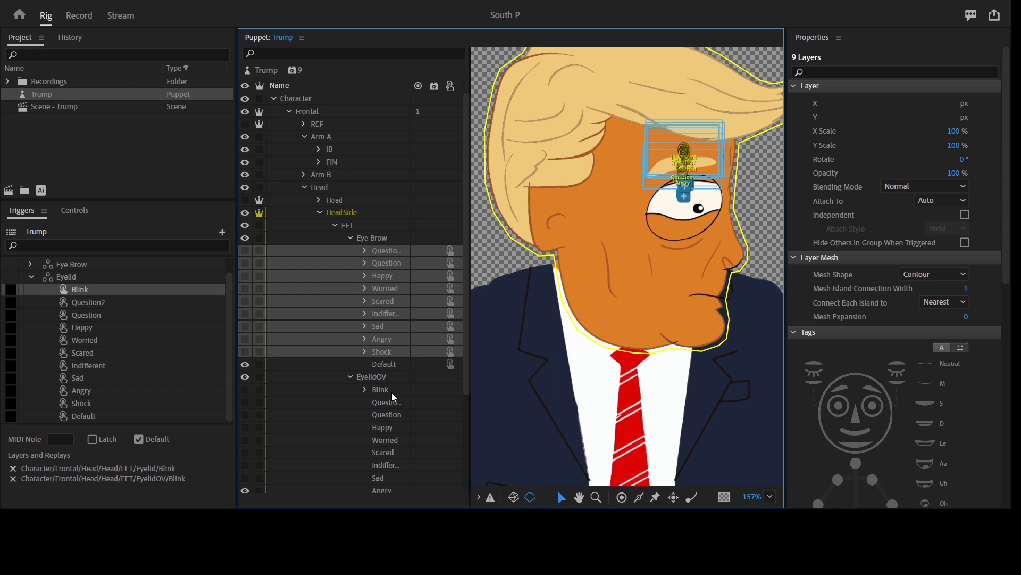
ctrl+click(391, 391)
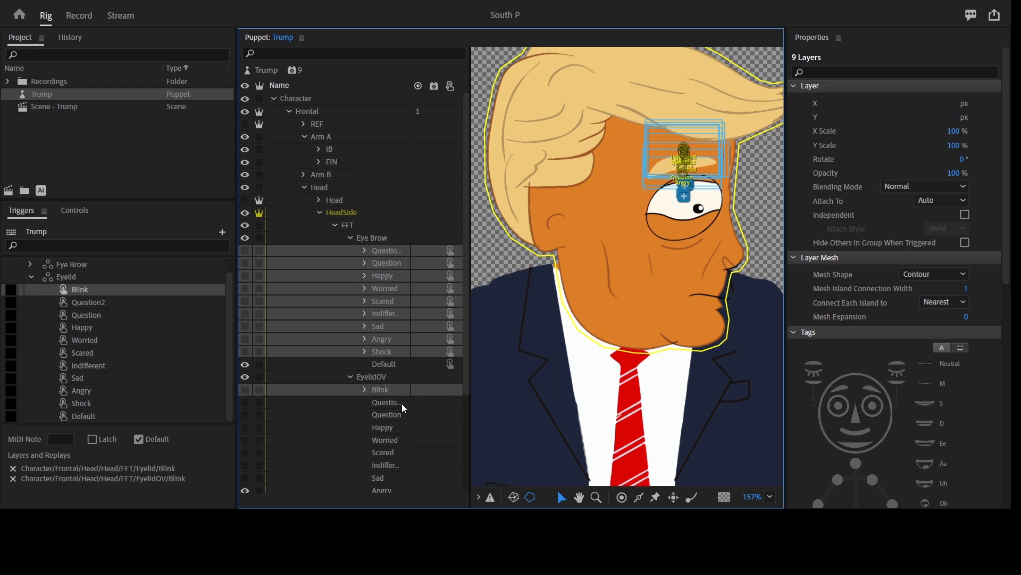
scroll(405, 406, down, 4)
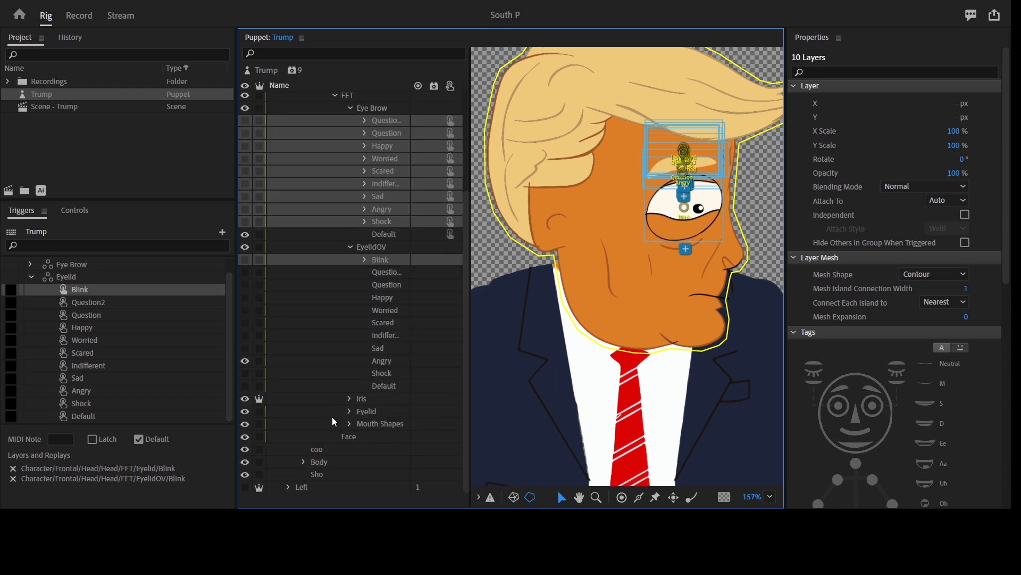
click(350, 411)
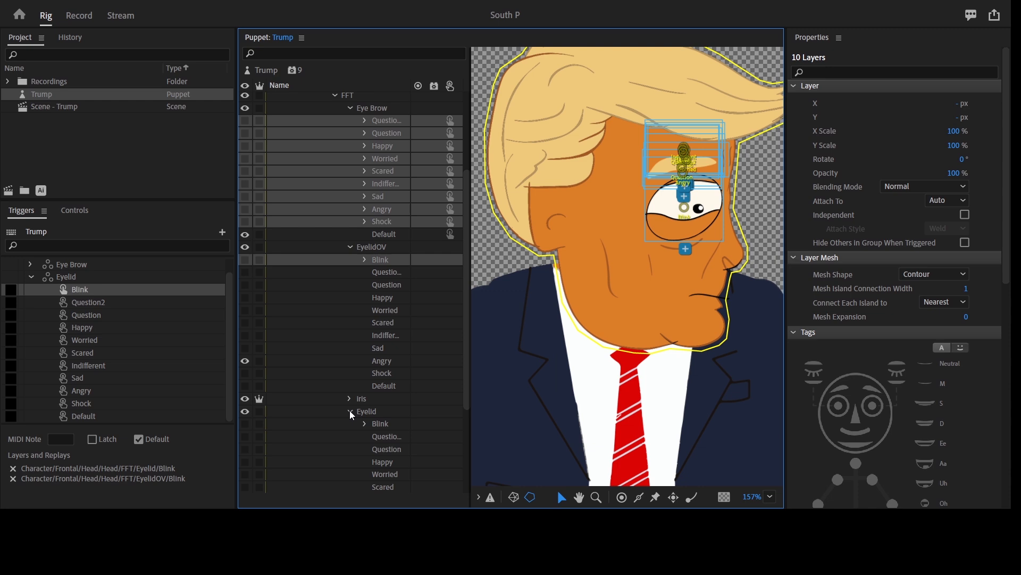
ctrl+click(391, 427)
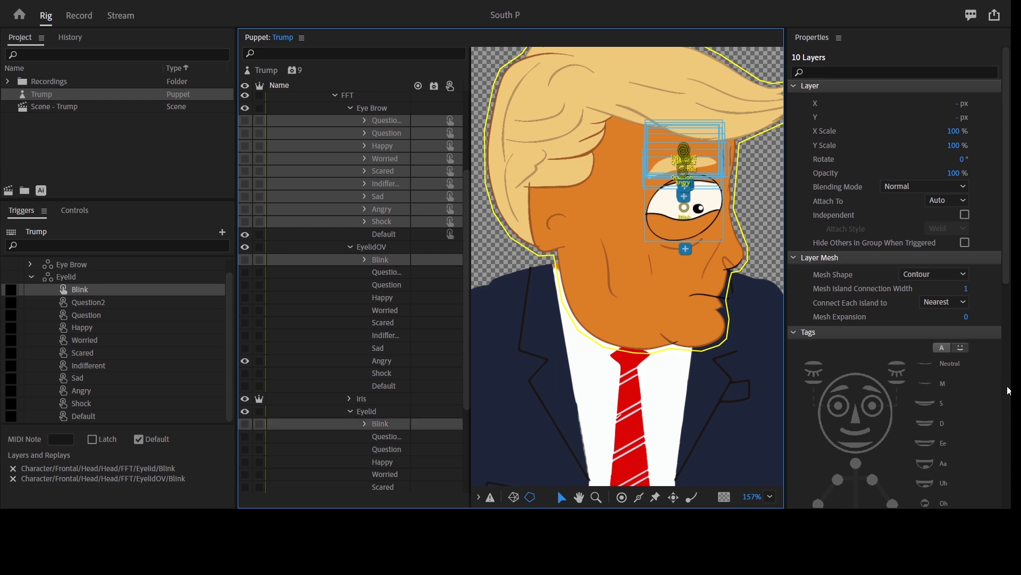
scroll(1005, 425, down, 8)
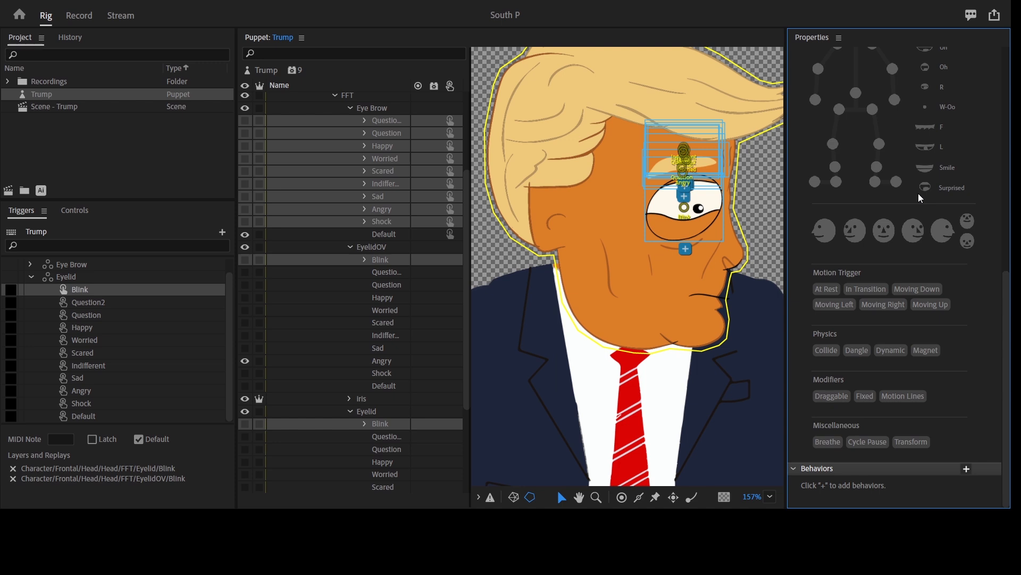
click(980, 360)
scroll(997, 389, down, 3)
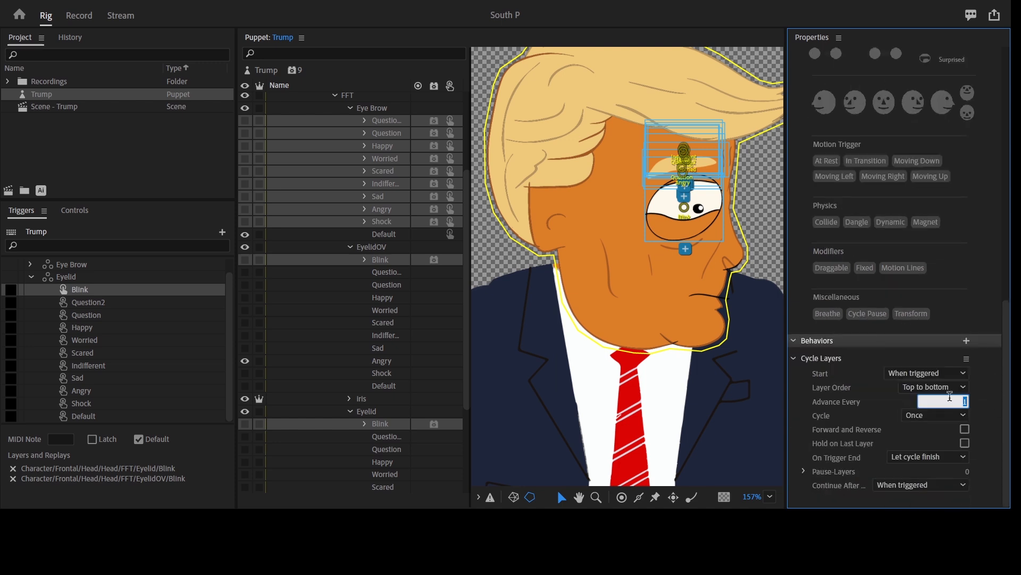
text(2)
key(Return)
click(965, 442)
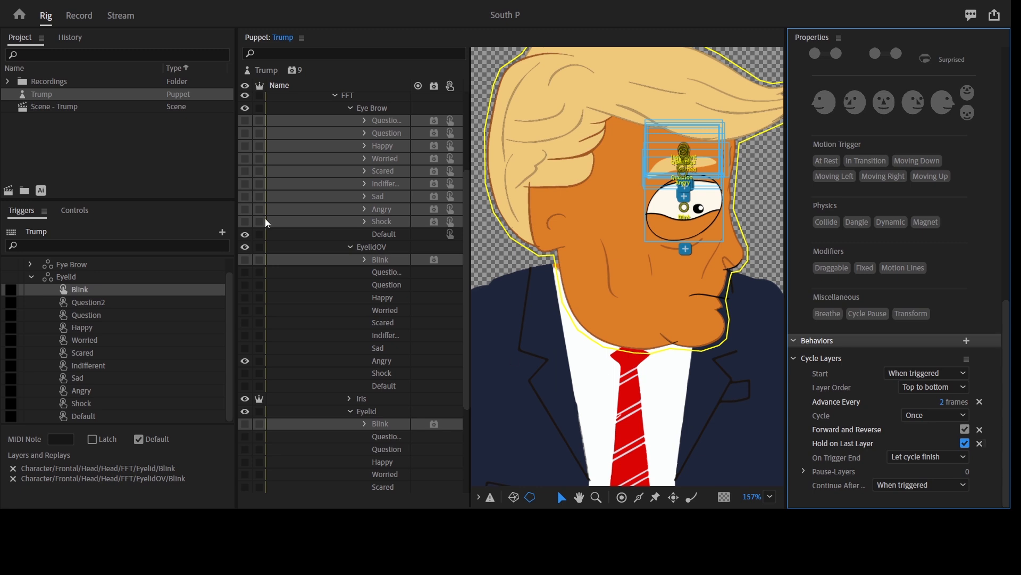
scroll(298, 222, up, 3)
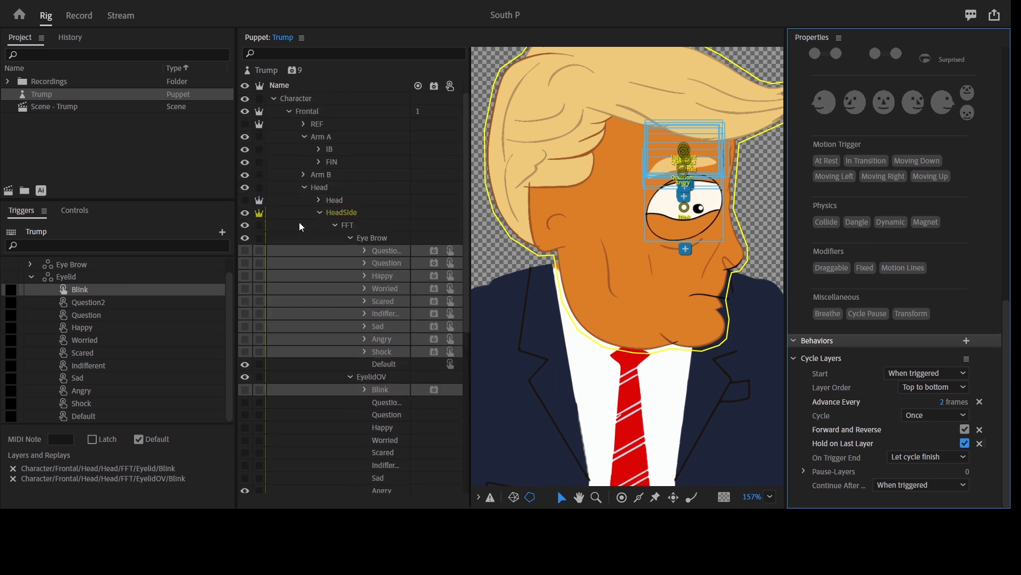
Collapse HeadSide's Eye Brow group and add the EyelidOV and Eyelid Blink layers to the Blink trigger of the Eyelid swap set
click(350, 237)
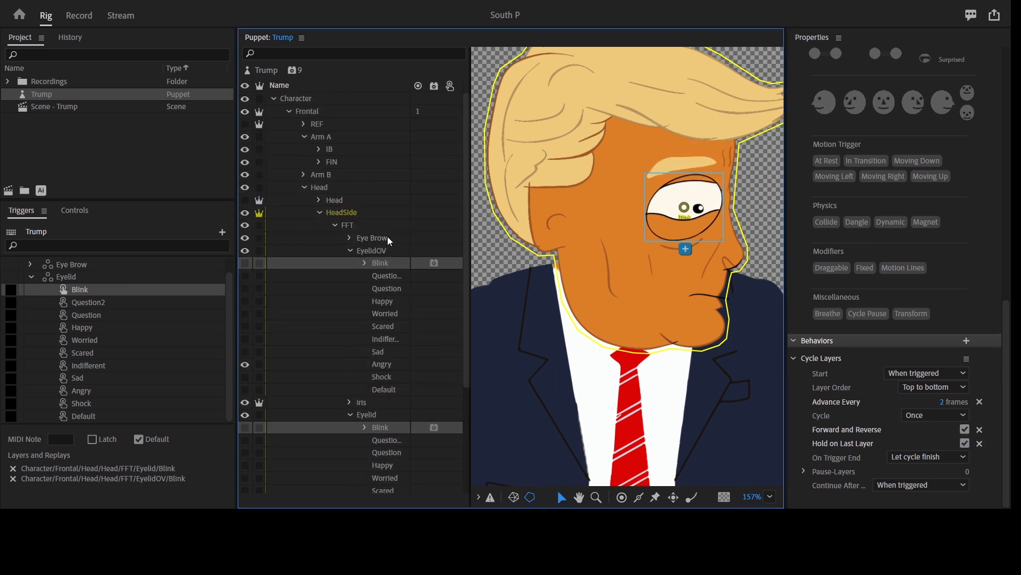
click(389, 263)
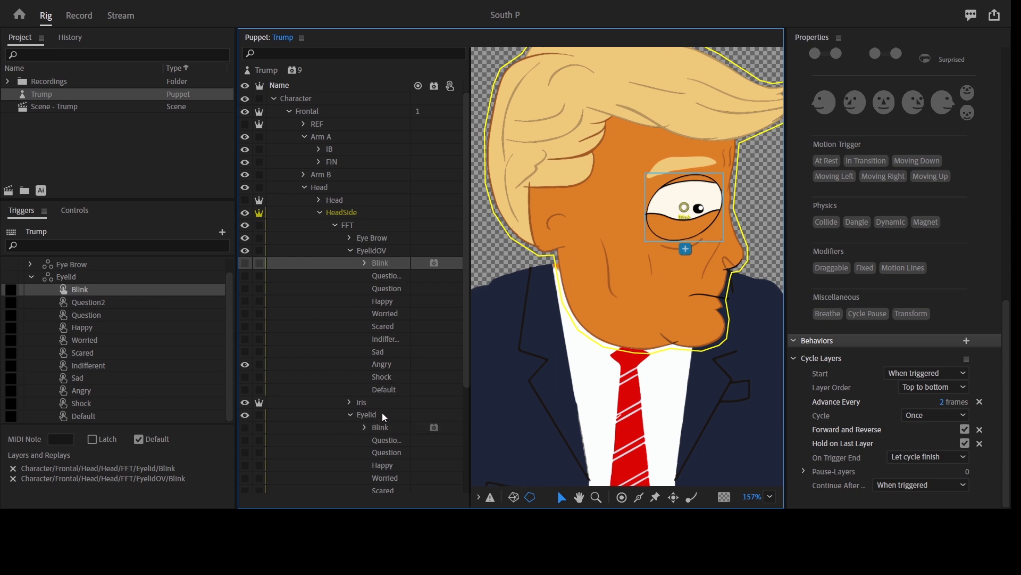
ctrl+click(384, 429)
drag(393, 431, 115, 295)
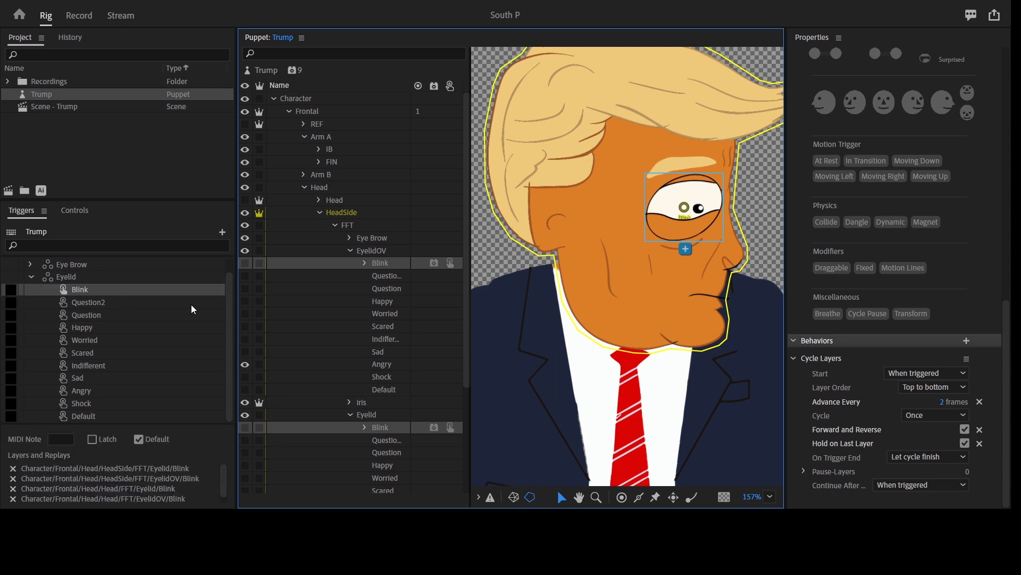
Add HeadSide's Question2, Question and Happy layers from both EyelidOV and Eyelid to the same-named triggers in the Eyelid swap set
click(393, 276)
ctrl+click(388, 442)
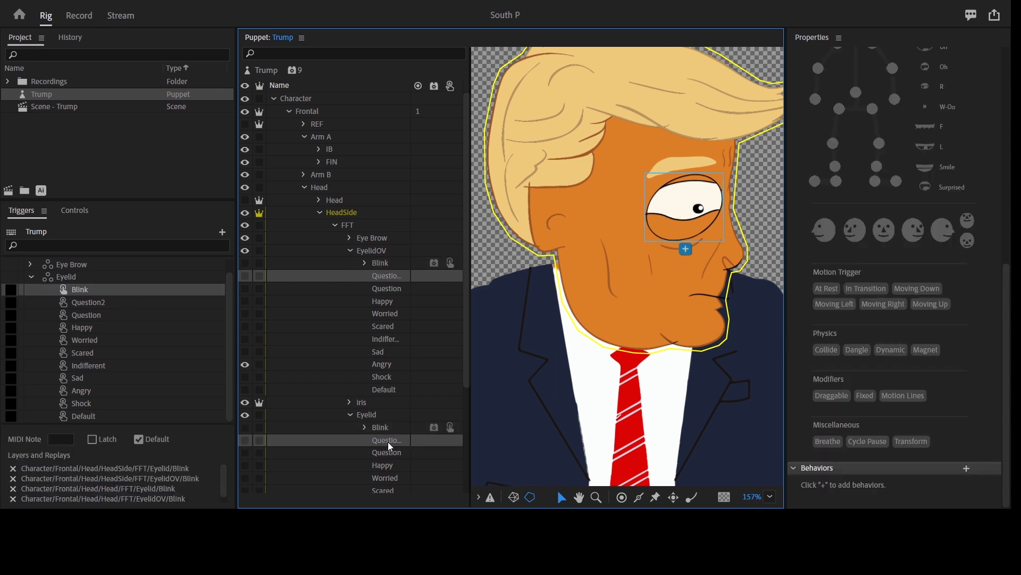
drag(391, 441, 147, 291)
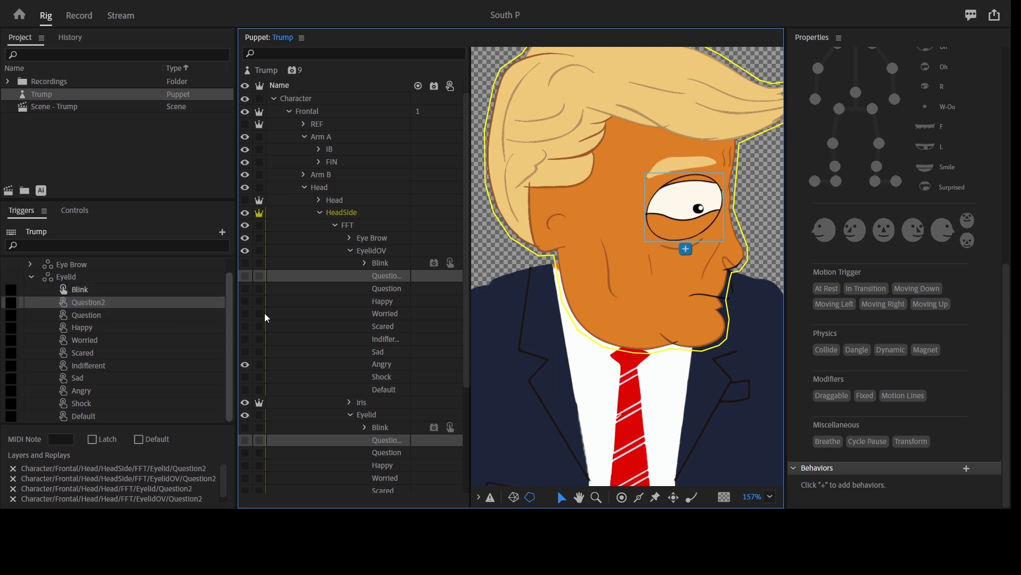
click(394, 289)
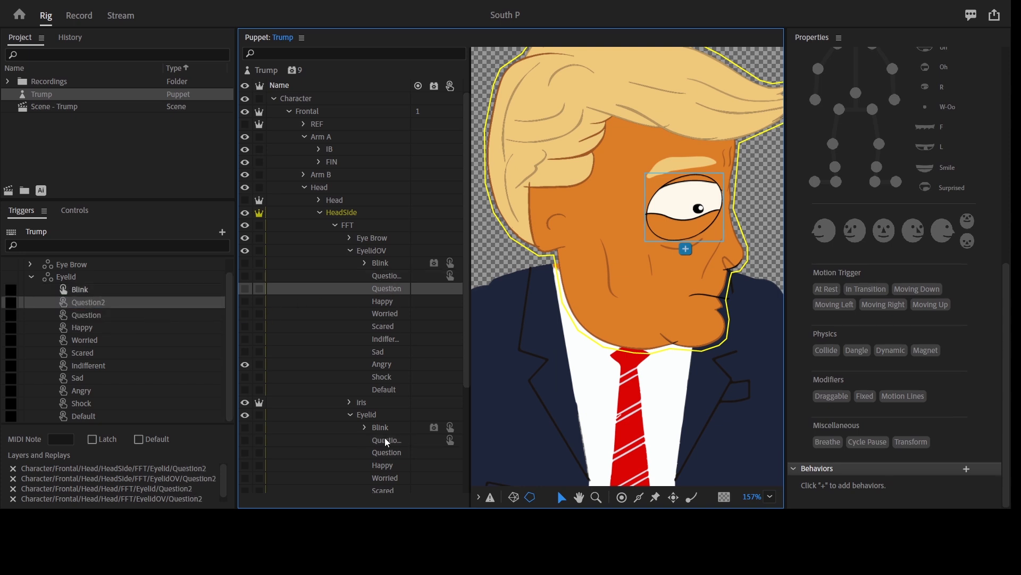
ctrl+click(400, 452)
drag(399, 452, 131, 315)
click(390, 302)
ctrl+click(378, 465)
drag(376, 464, 129, 327)
Assign HeadSide's Worried, Scared, Indifferent and Sad layers from EyelidOV and Eyelid to the matching Eyelid swap set triggers
scroll(396, 195, down, 2)
click(396, 199)
ctrl+click(349, 365)
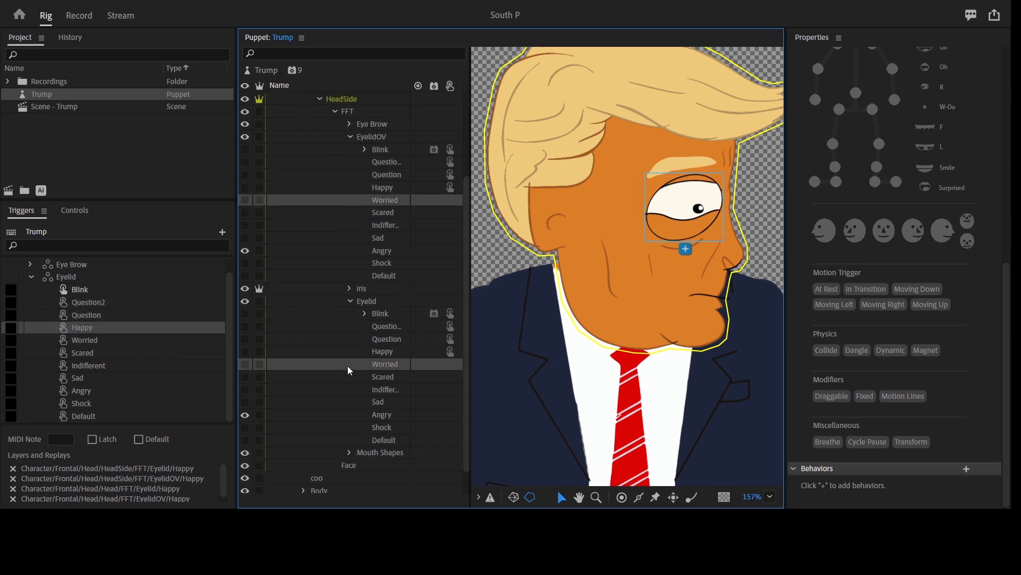
drag(348, 366, 143, 340)
click(390, 212)
ctrl+click(393, 377)
drag(394, 377, 167, 365)
click(394, 224)
ctrl+click(398, 391)
click(388, 237)
ctrl+click(382, 402)
drag(382, 402, 160, 378)
drag(237, 328, 133, 378)
Assign HeadSide's Angry, Shock and Default layers from EyelidOV and Eyelid to their matching Eyelid triggers, and collapse both layer groups
click(382, 250)
ctrl+click(388, 415)
drag(387, 414, 133, 390)
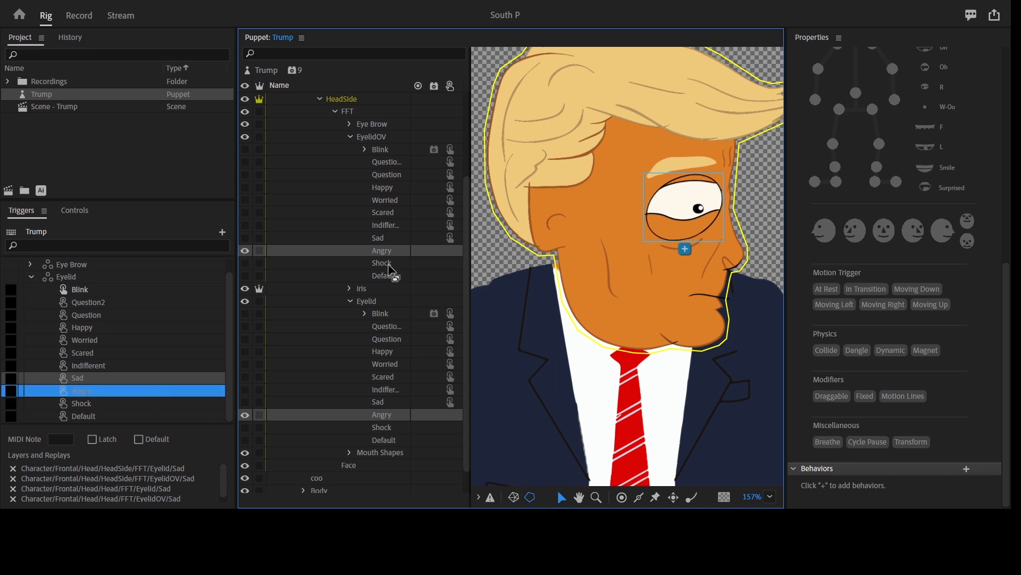
click(388, 264)
ctrl+click(388, 425)
drag(388, 426, 101, 416)
click(383, 275)
ctrl+click(384, 439)
click(350, 301)
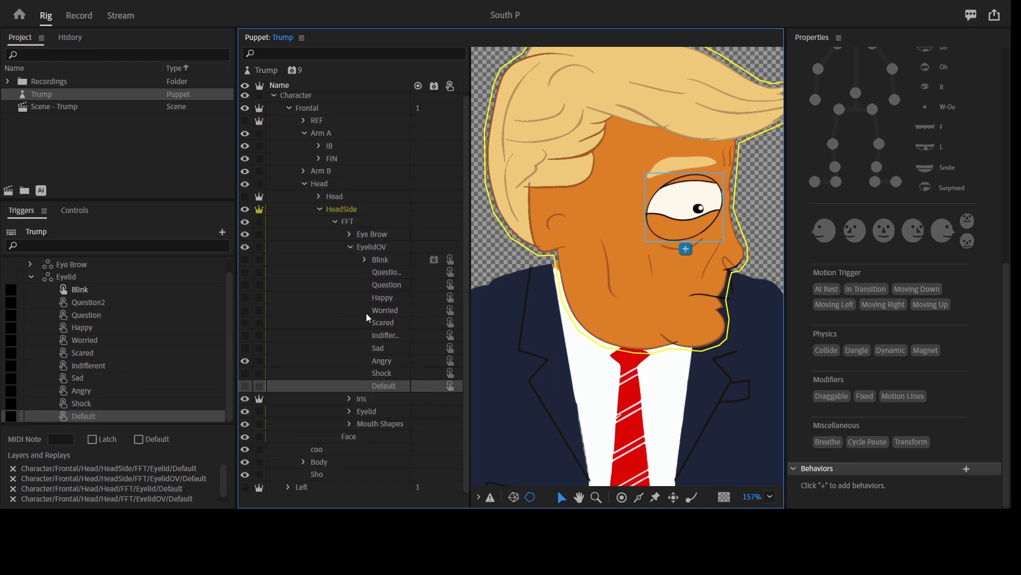
click(350, 246)
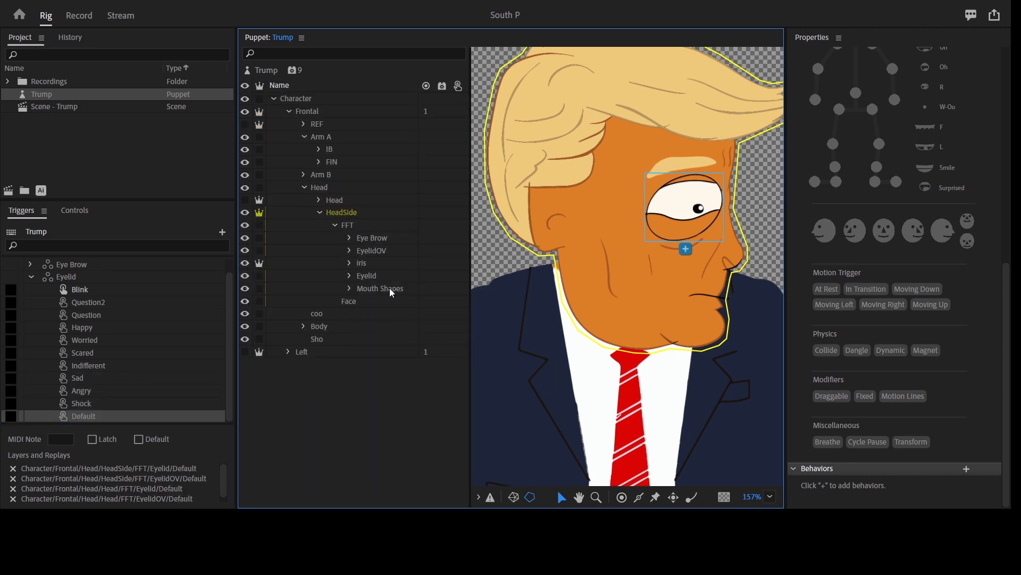
Clip HeadSide's Iris layer to the Eyelid layer below it and tag the iris as Right Pupil
click(372, 264)
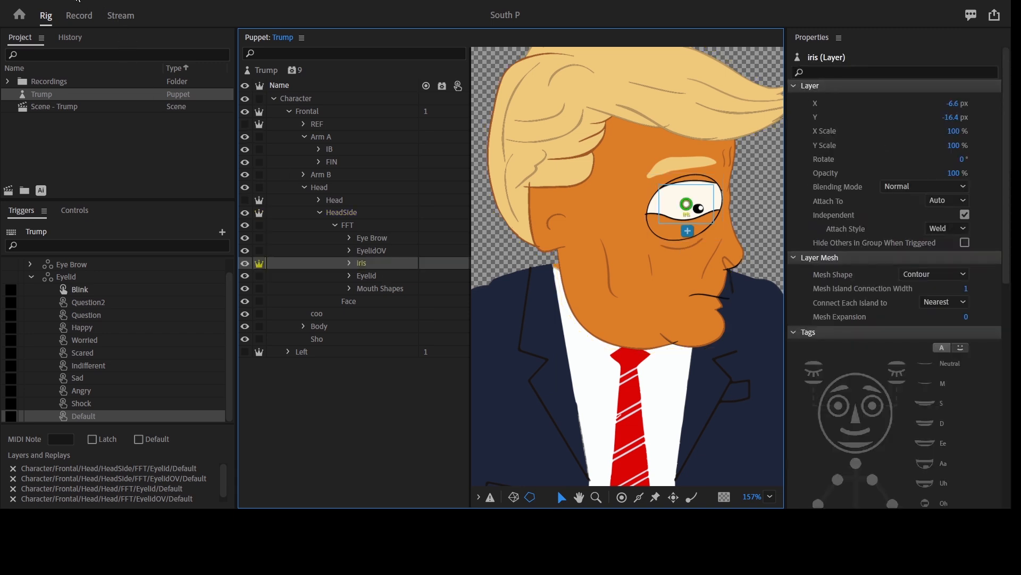
click(408, 252)
click(840, 407)
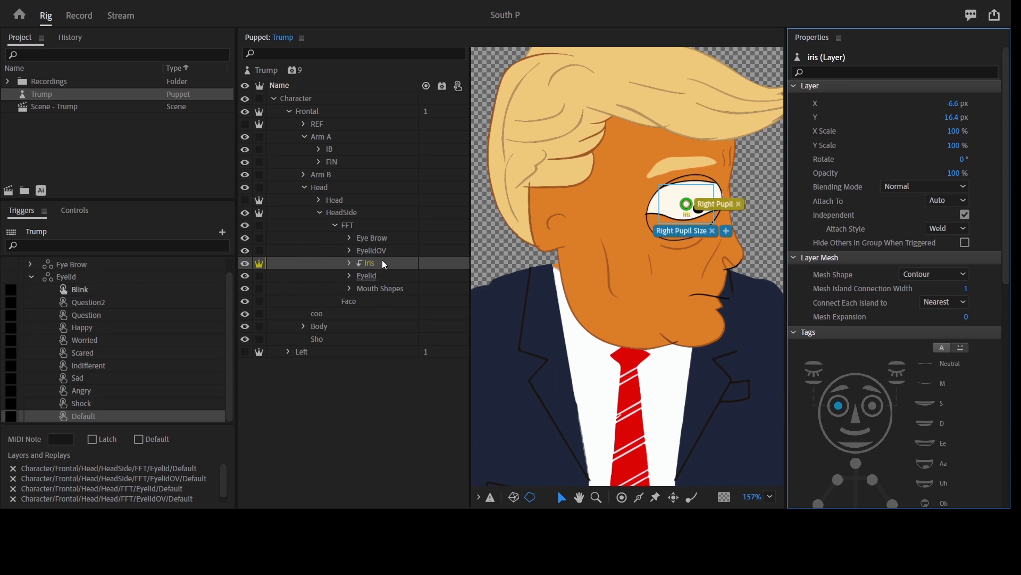
Expand the frontal Head's FFT group and make the Iris layers of both heads Draggable
click(317, 201)
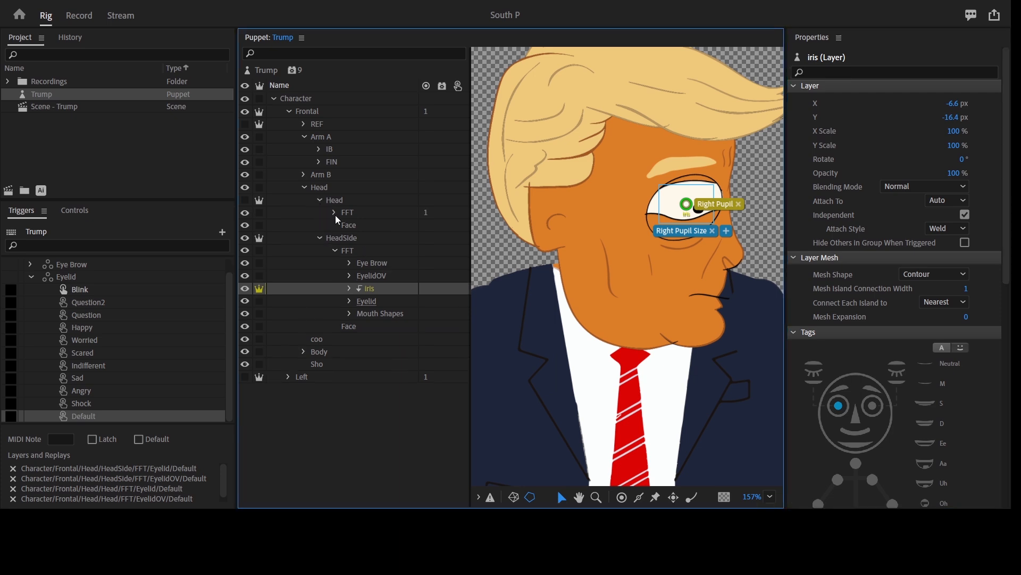
click(335, 212)
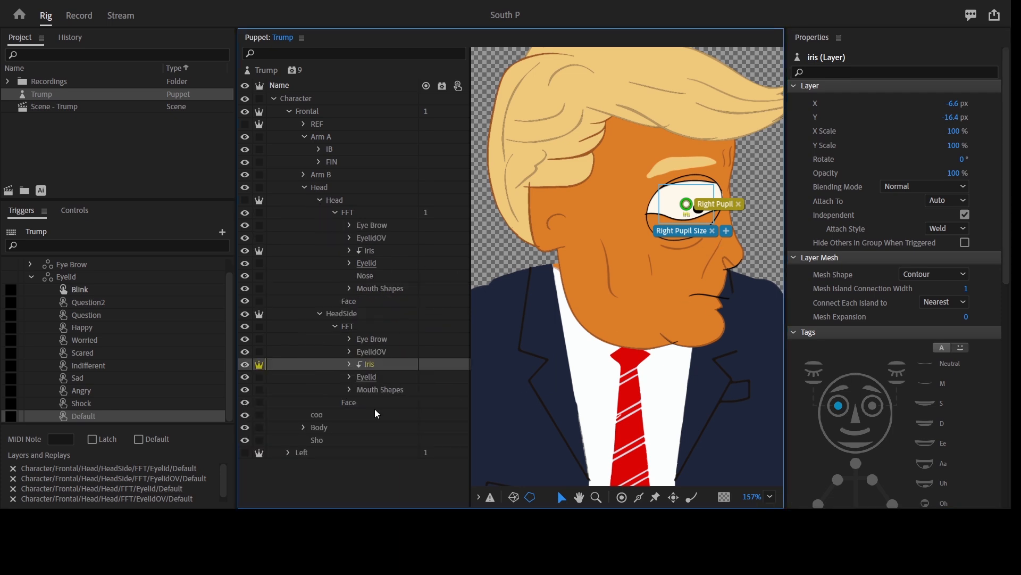
ctrl+click(379, 251)
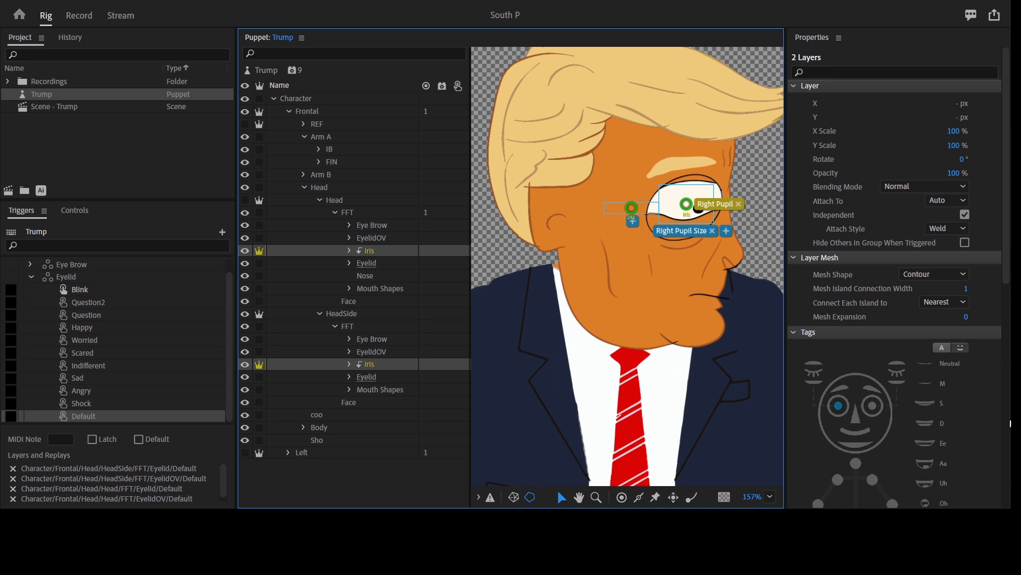
scroll(970, 474, down, 10)
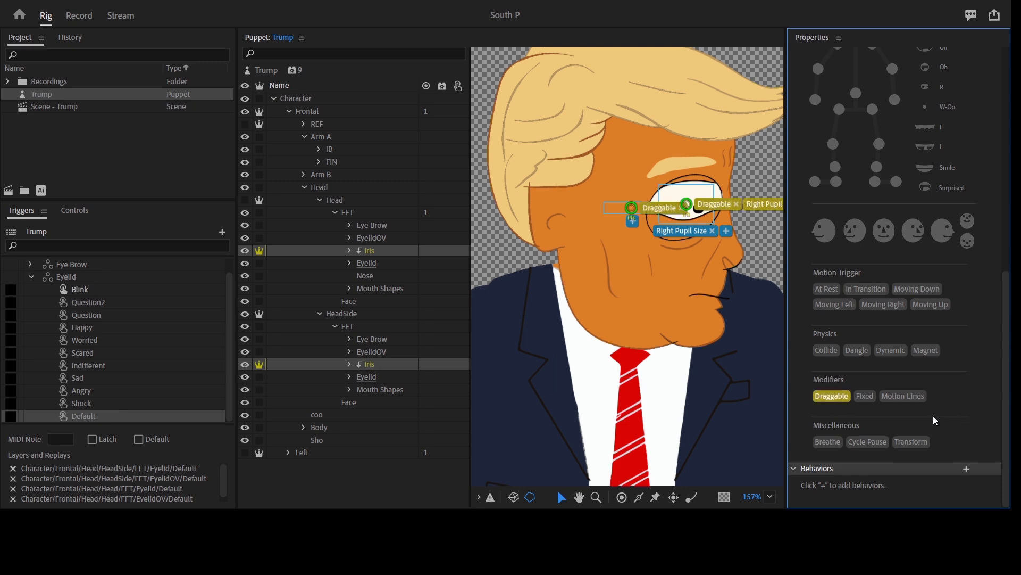
Tag the frontal Head's Iris layer as both Left Pupil and Right Pupil
click(372, 249)
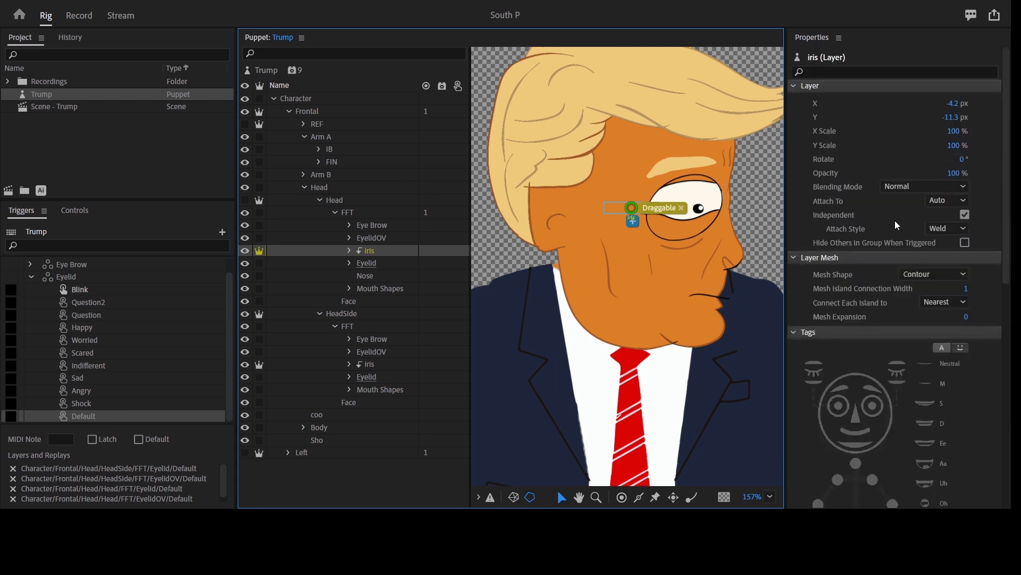
click(840, 410)
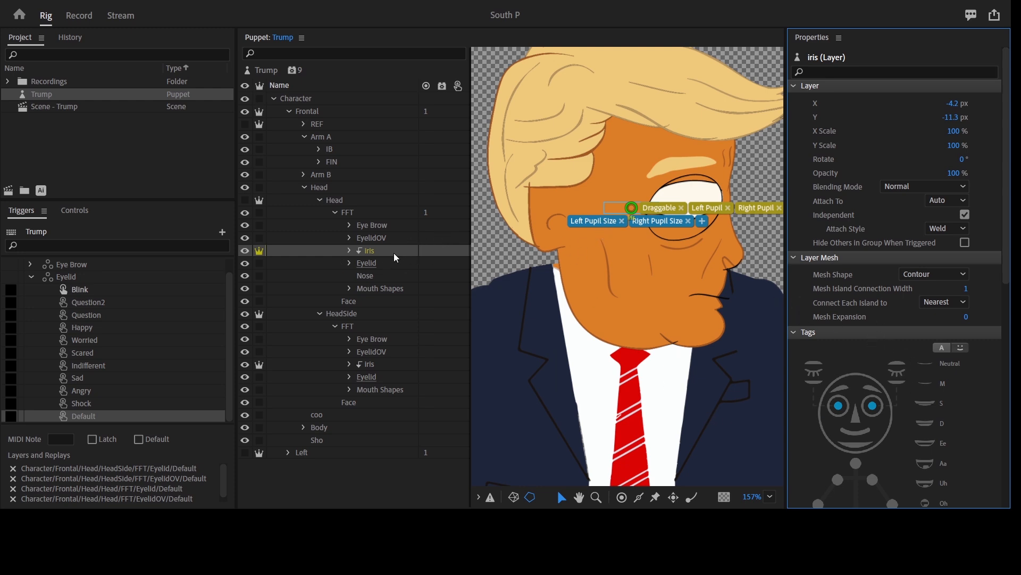
click(375, 252)
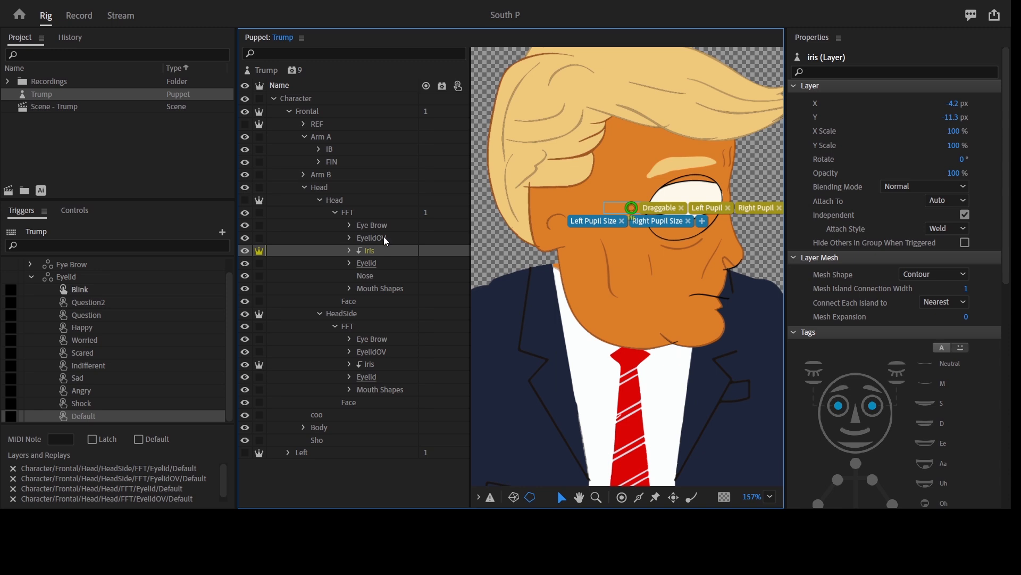
Collapse the frontal Head's FFT group and the Head and HeadSide layers
click(335, 213)
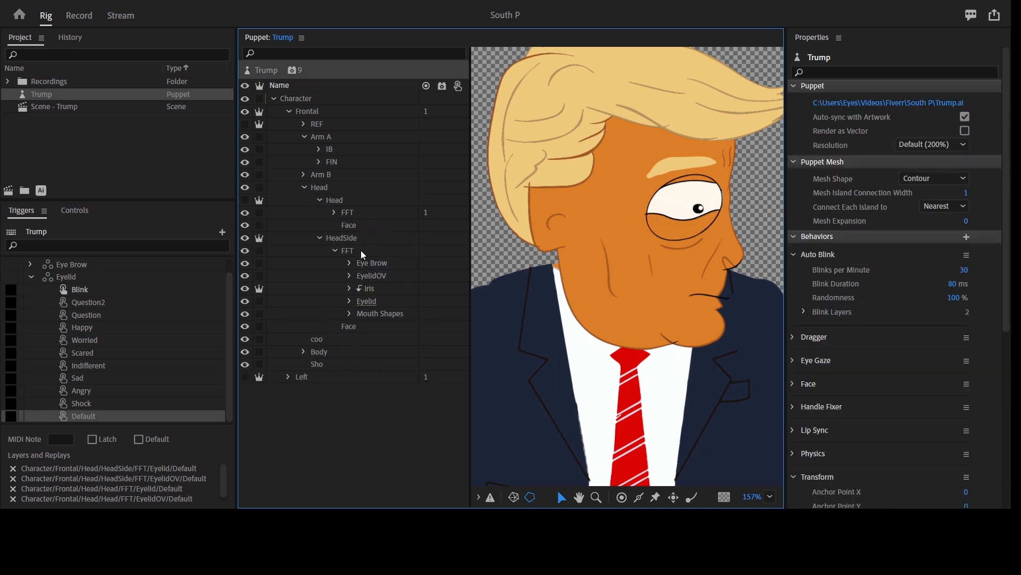
click(320, 201)
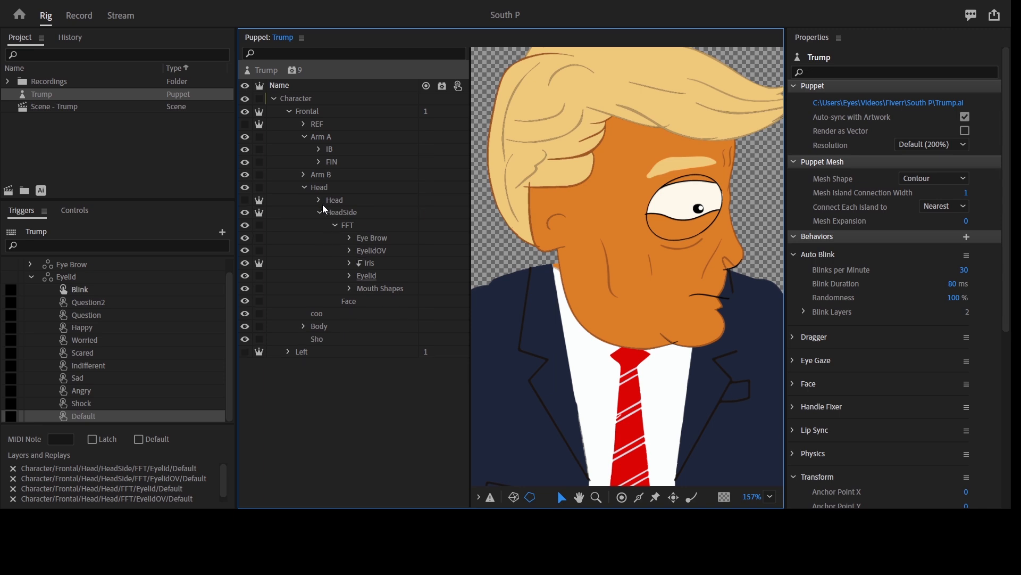
click(319, 213)
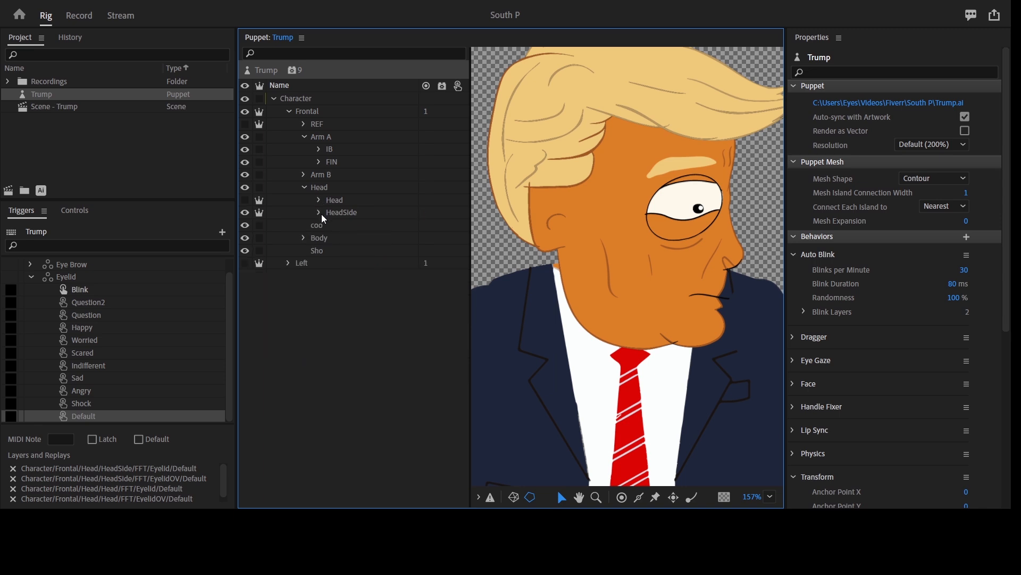
Duplicate the HeadSide layer inside the Head group
click(352, 213)
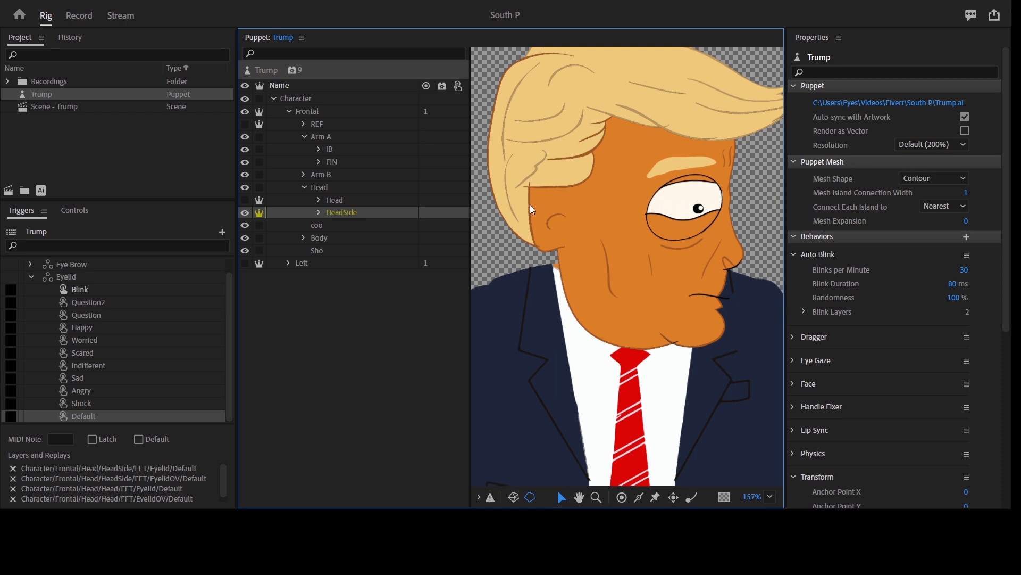
click(697, 198)
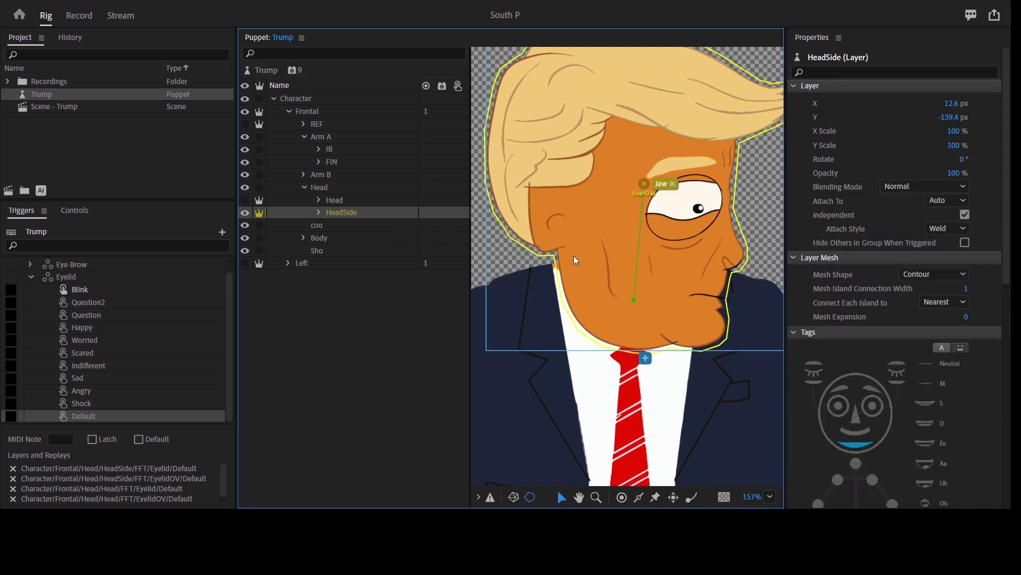
key(z)
alt+click(611, 264)
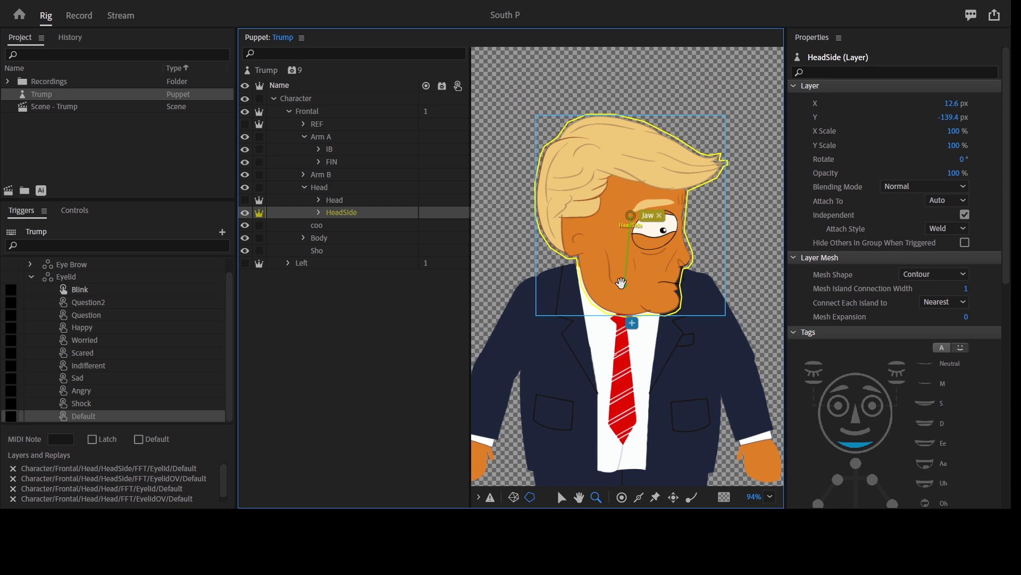
drag(638, 283, 644, 282)
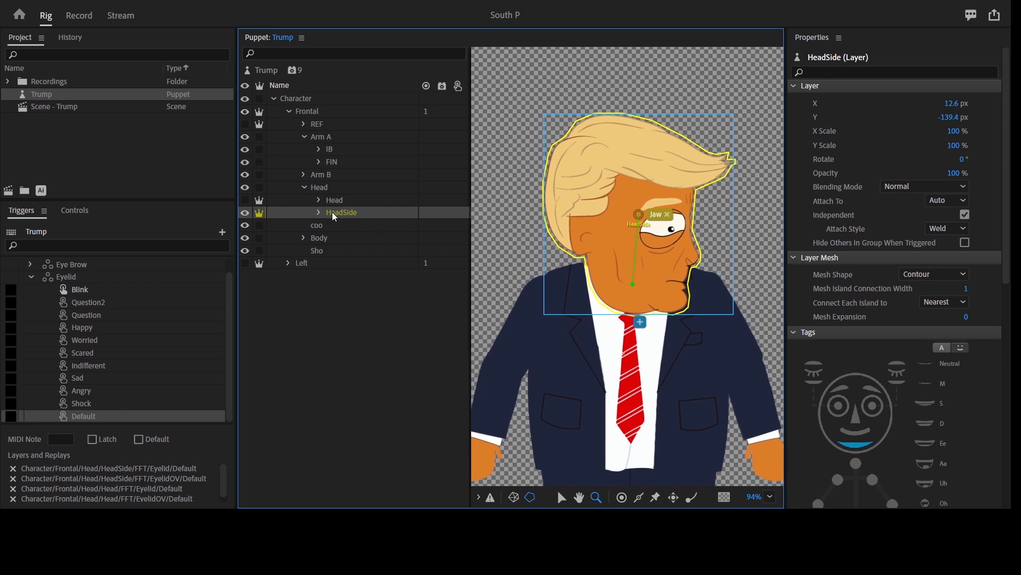
click(561, 498)
key(ctrl+d)
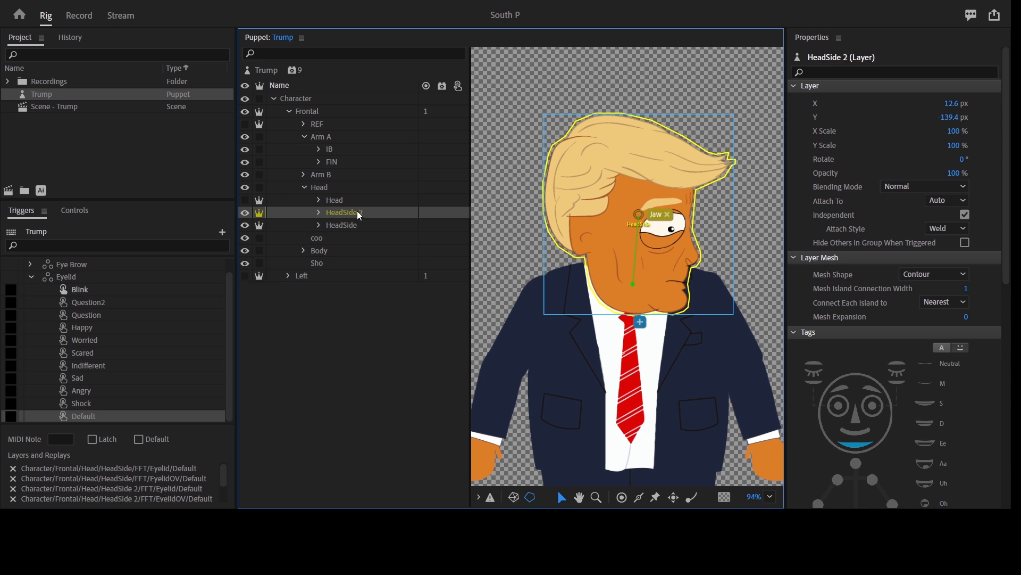
Rename the duplicated side head layer as HeadSide L
key(Return)
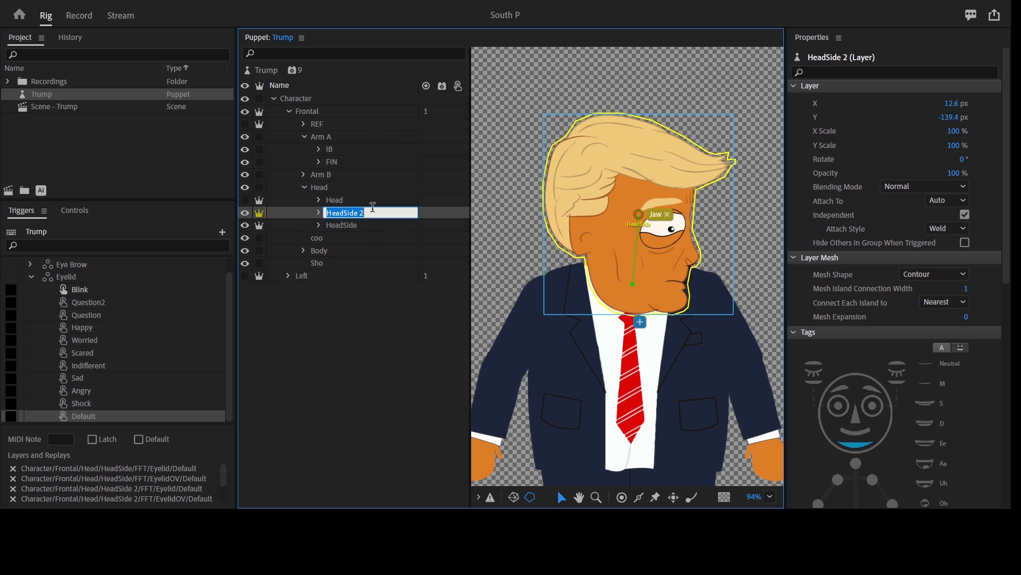
click(377, 212)
key(BackSpace)
text(L)
key(Escape)
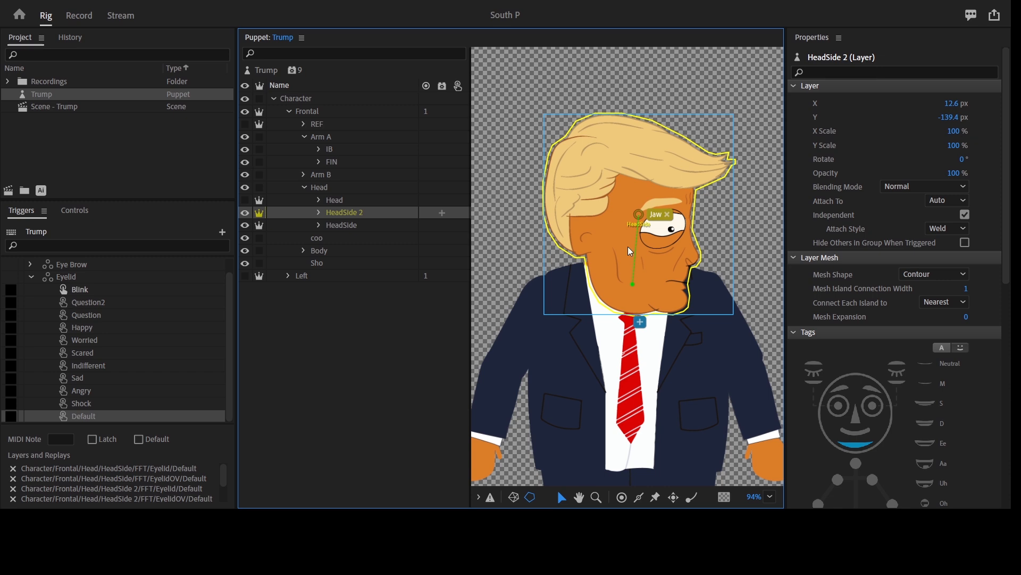
Mirror HeadSide L with an X Scale of -100% and shift it horizontally to an X position of about -28.8 px
click(956, 133)
click(954, 127)
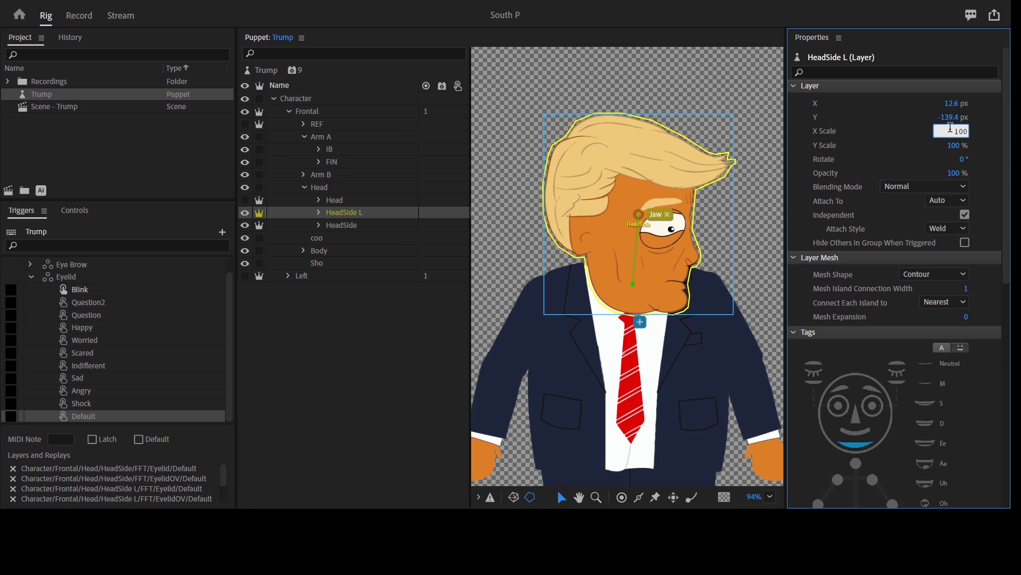
text(-)
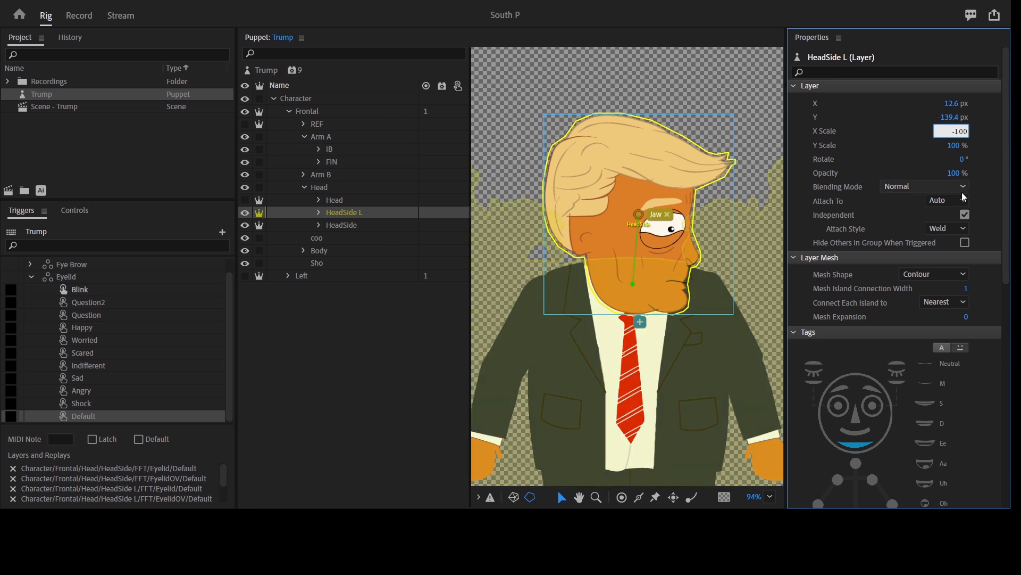
click(369, 211)
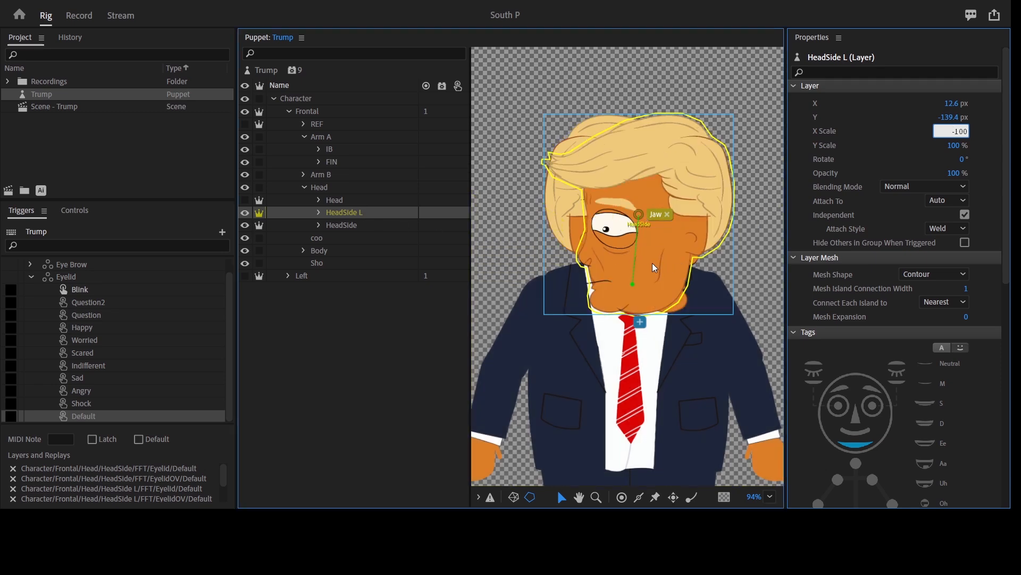
drag(647, 263, 657, 263)
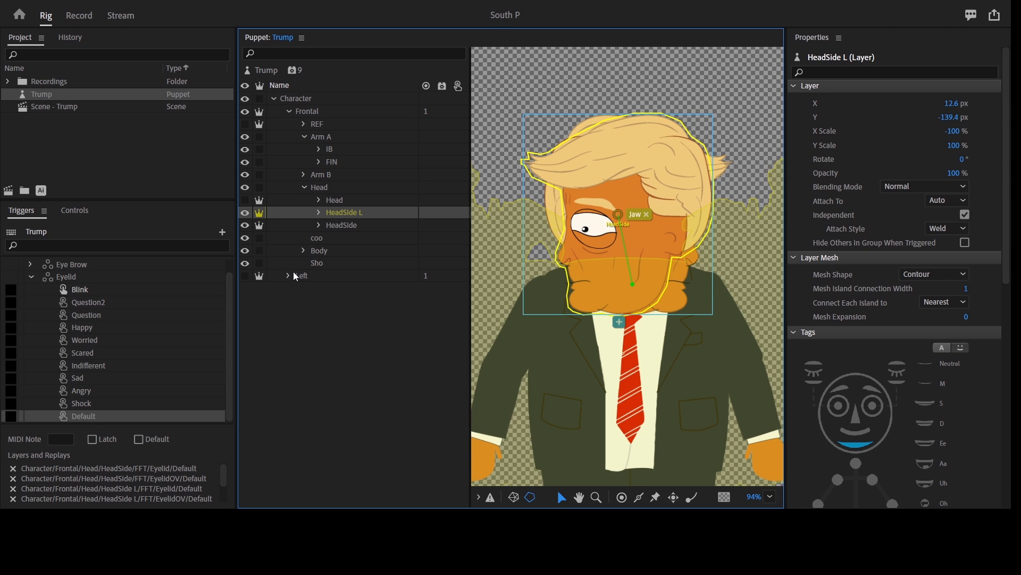
Collapse the Head group and the Eyelid swap set, and create a Head swap set from the group's Head, HeadSide L and HeadSide layers
click(305, 189)
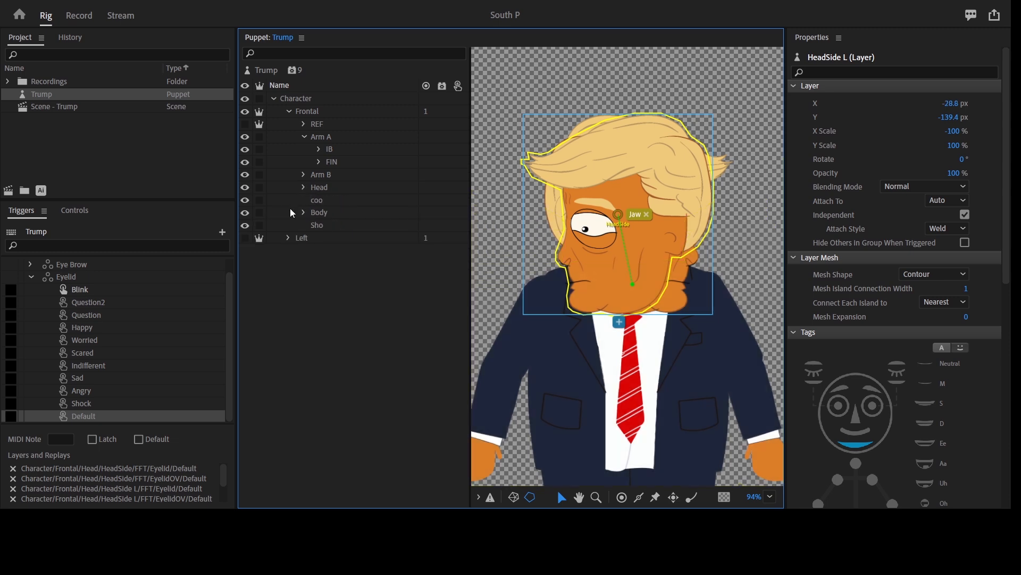
click(34, 282)
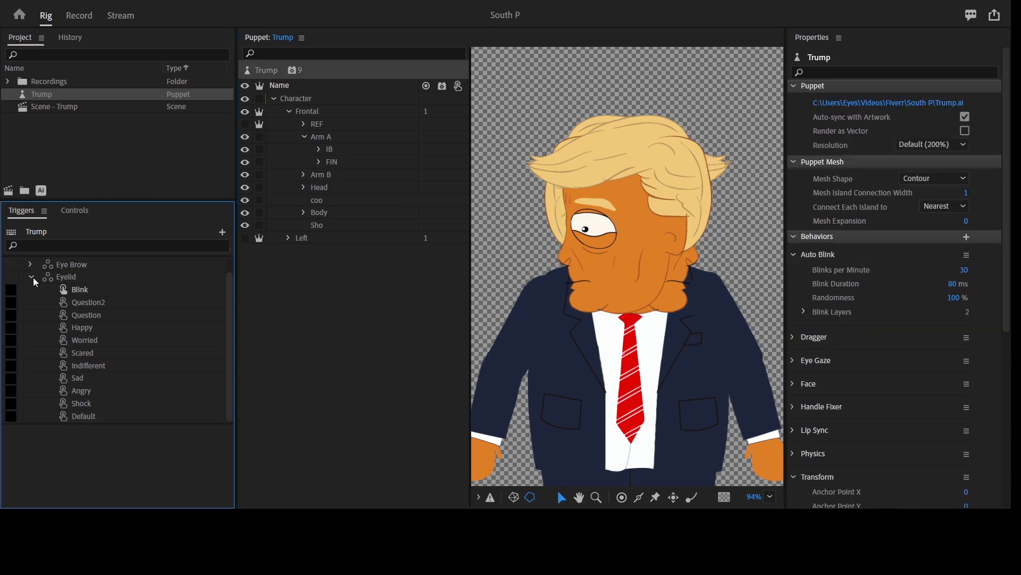
click(34, 281)
click(340, 189)
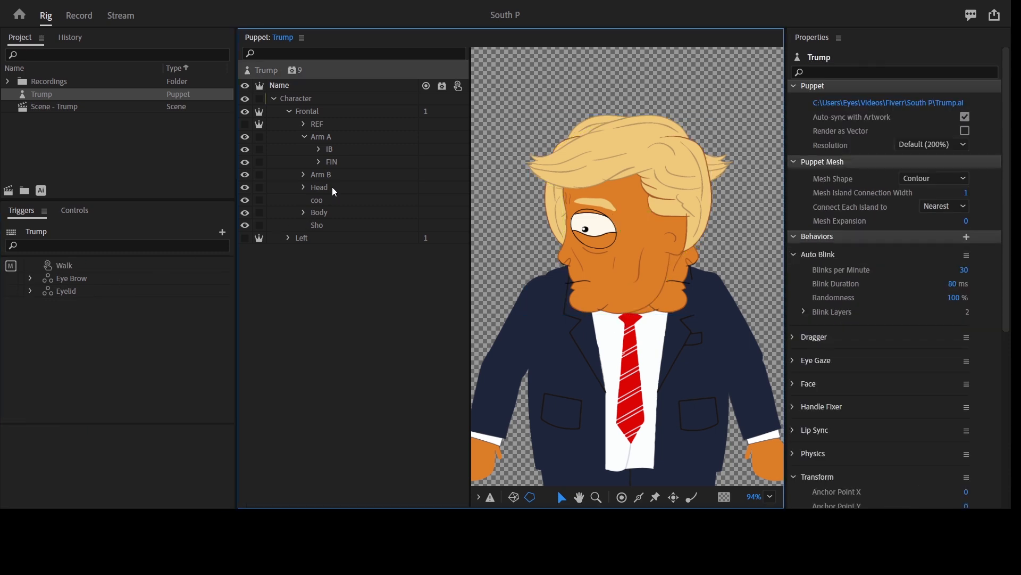
click(348, 192)
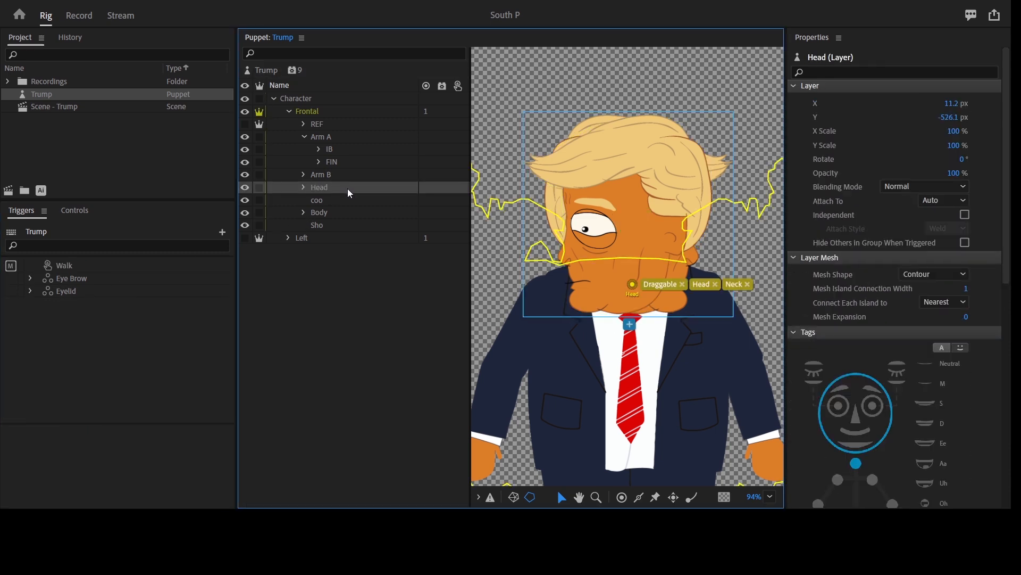
drag(336, 191, 210, 364)
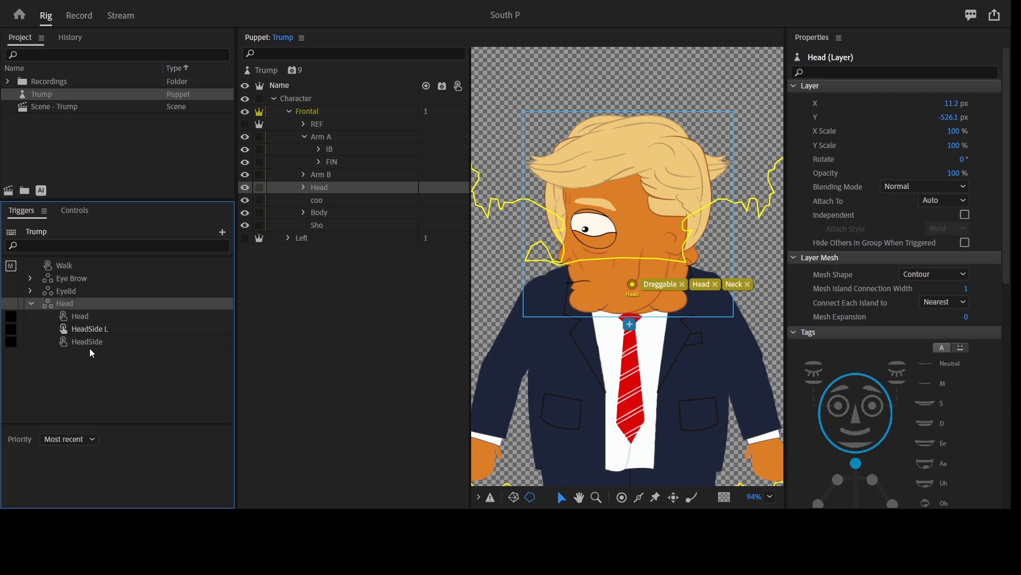
Make Head the default trigger of the Head swap set and enable Latch for its head triggers
click(64, 317)
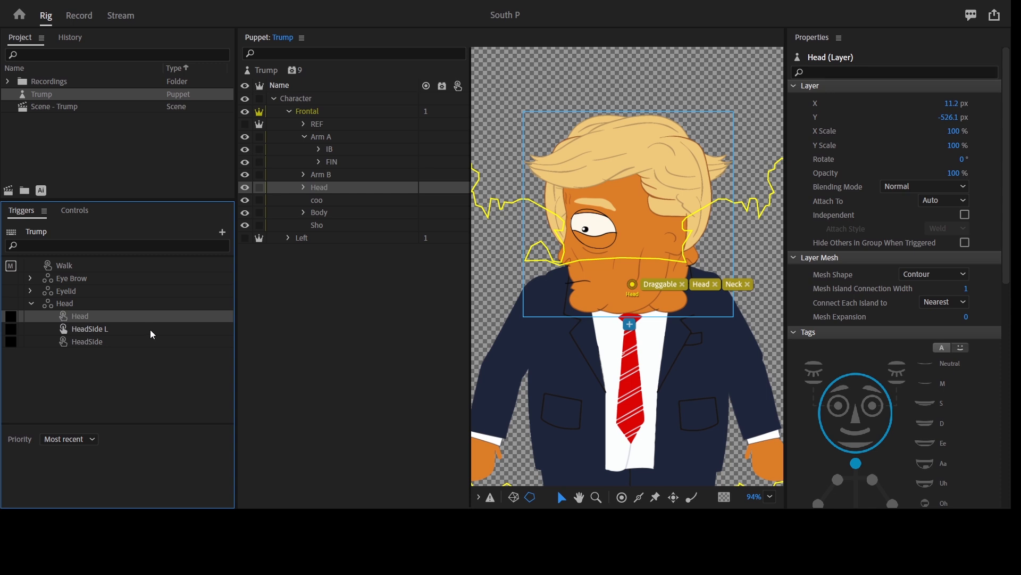
click(305, 187)
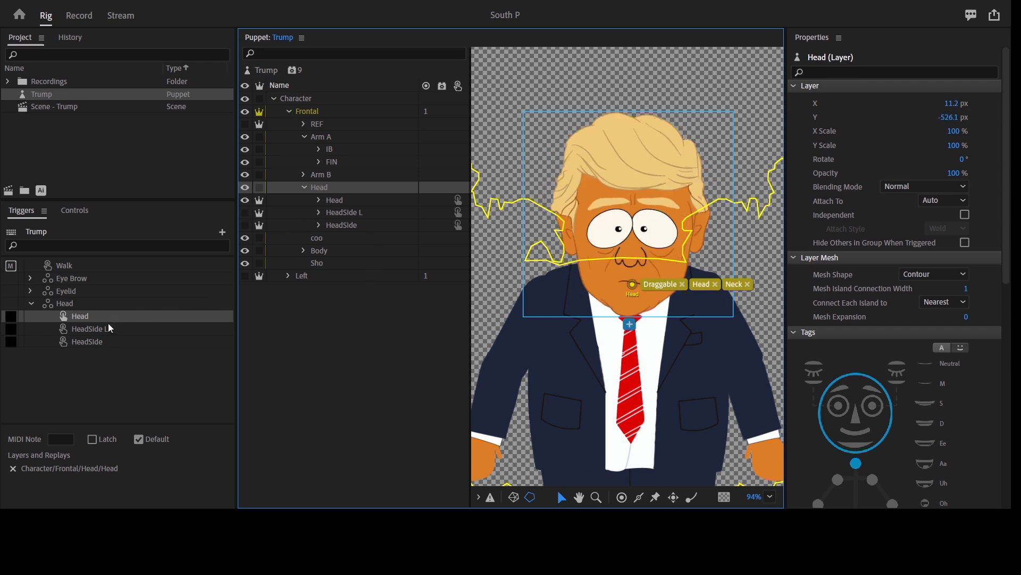
shift+click(104, 337)
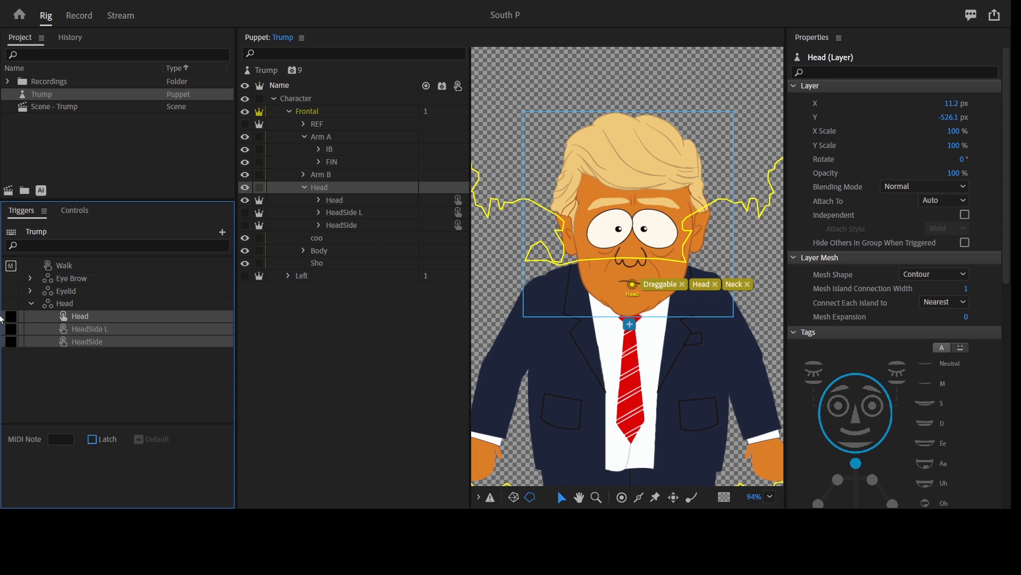
Assign trigger key Z to HeadSide L and X to HeadSide, and collapse the Head layer group
click(12, 341)
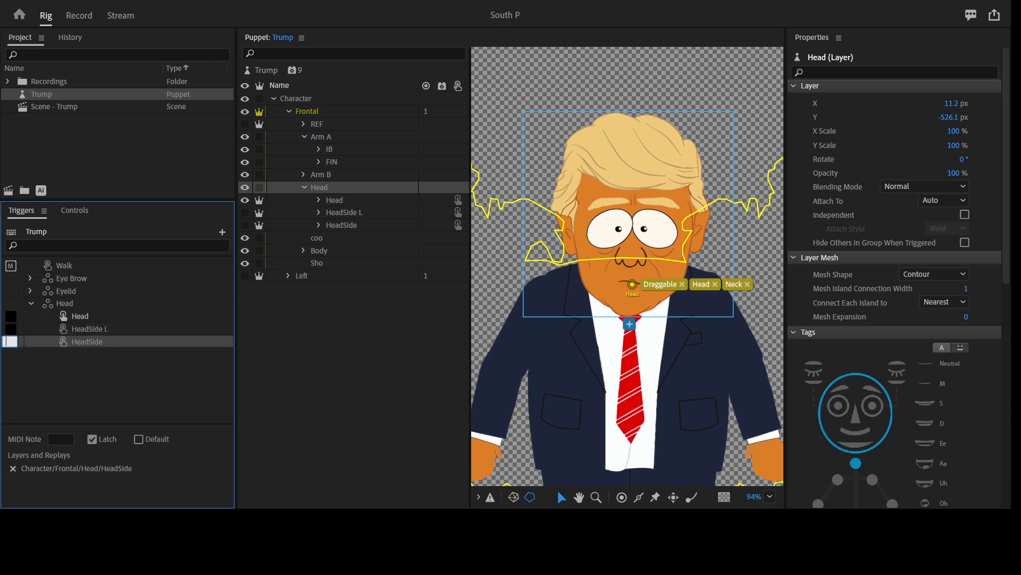
key(Escape)
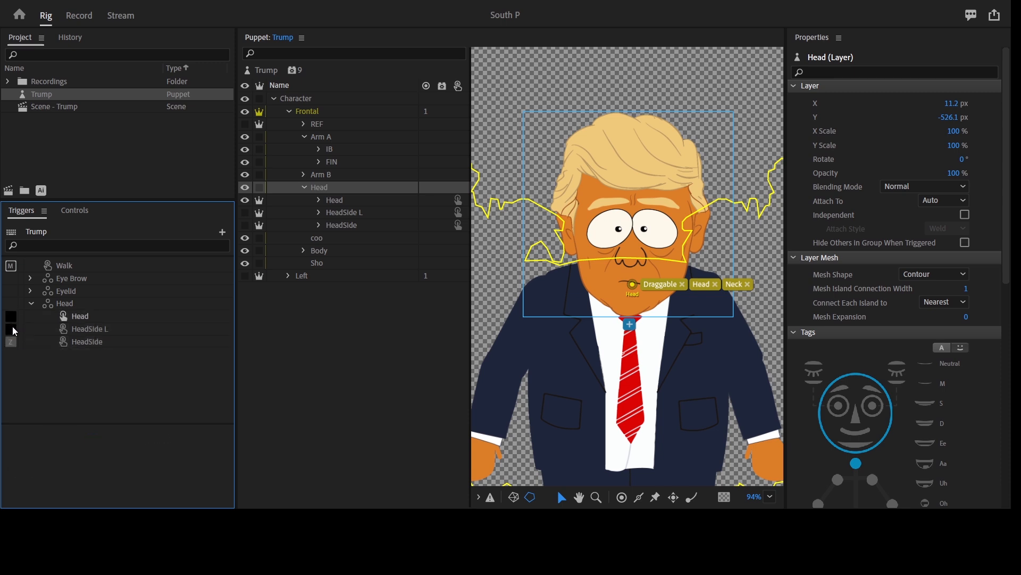
click(11, 329)
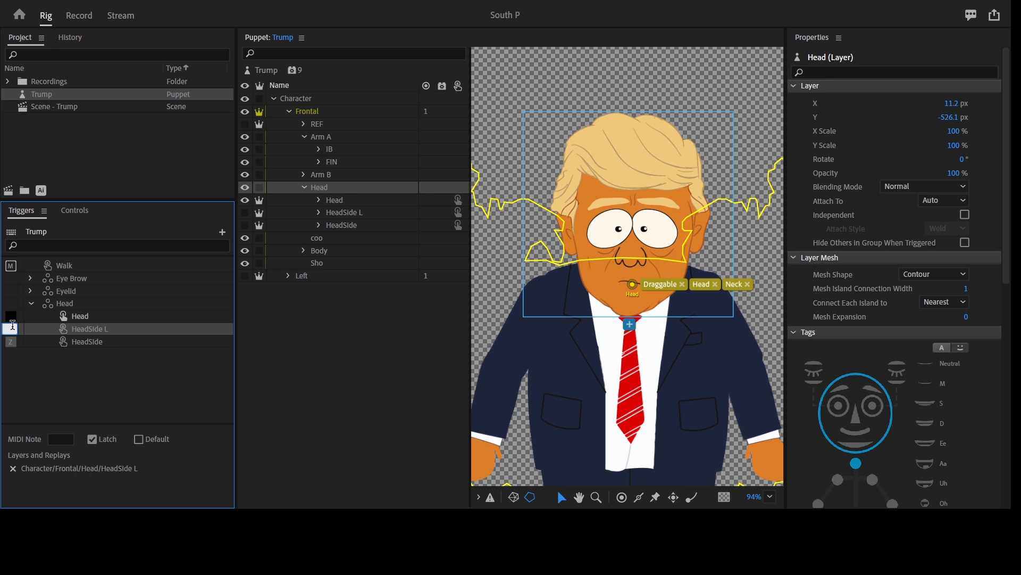
click(11, 342)
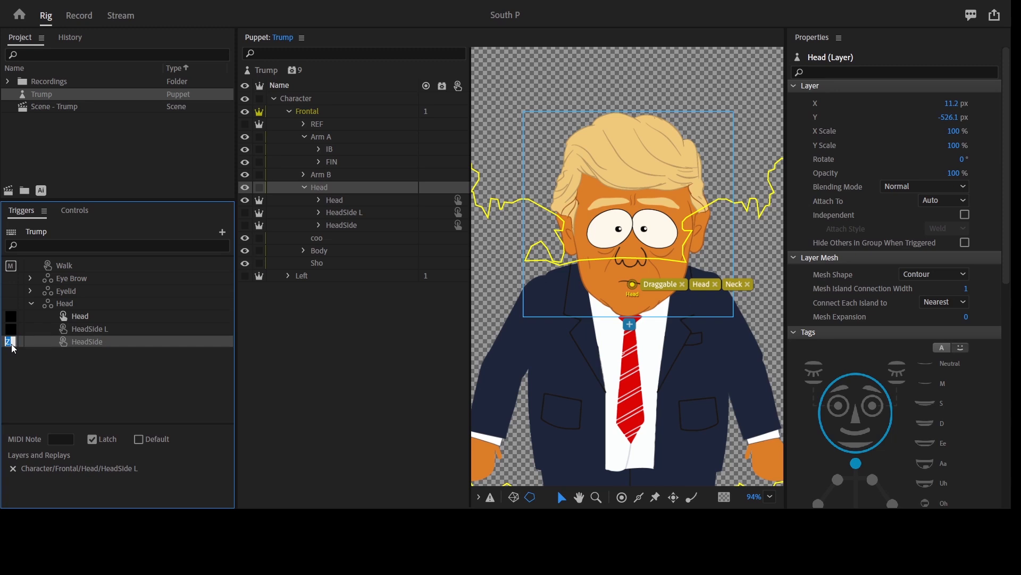
text(x)
key(Return)
click(304, 187)
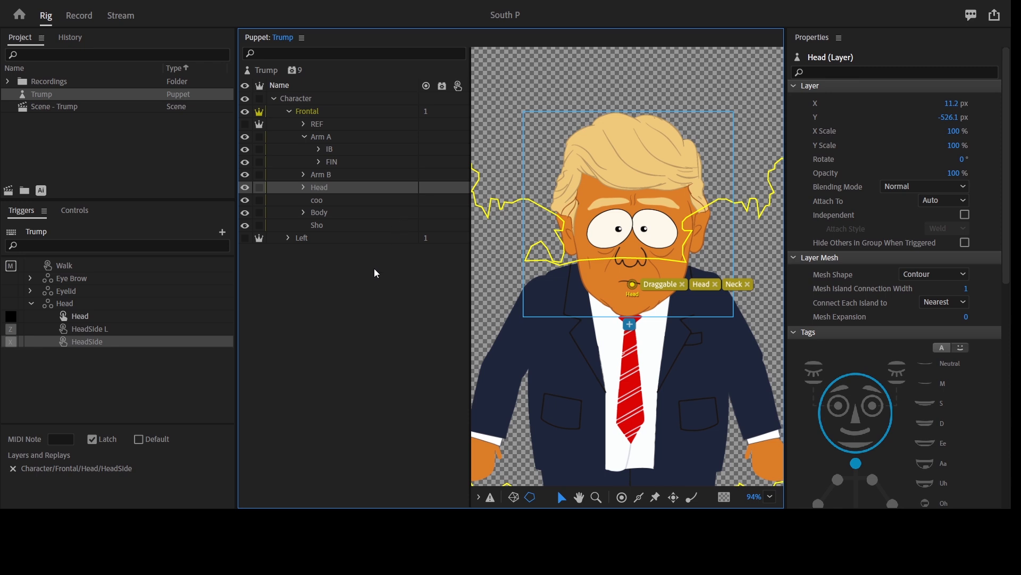
Turn the Frontal view's Head group into a shared puppet and add it to the Left group between Arm B and Body
click(337, 350)
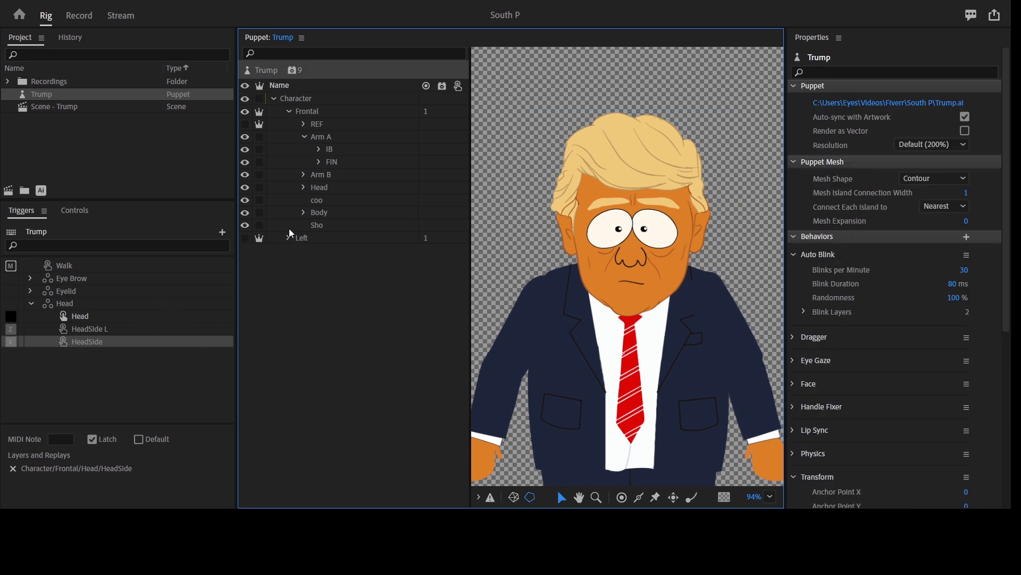
click(289, 238)
click(303, 189)
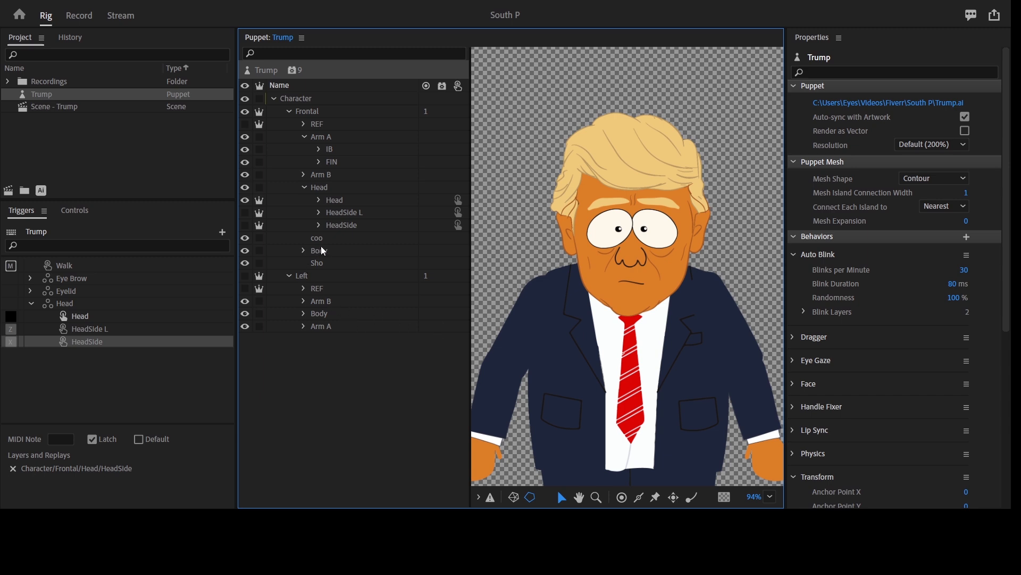
click(331, 187)
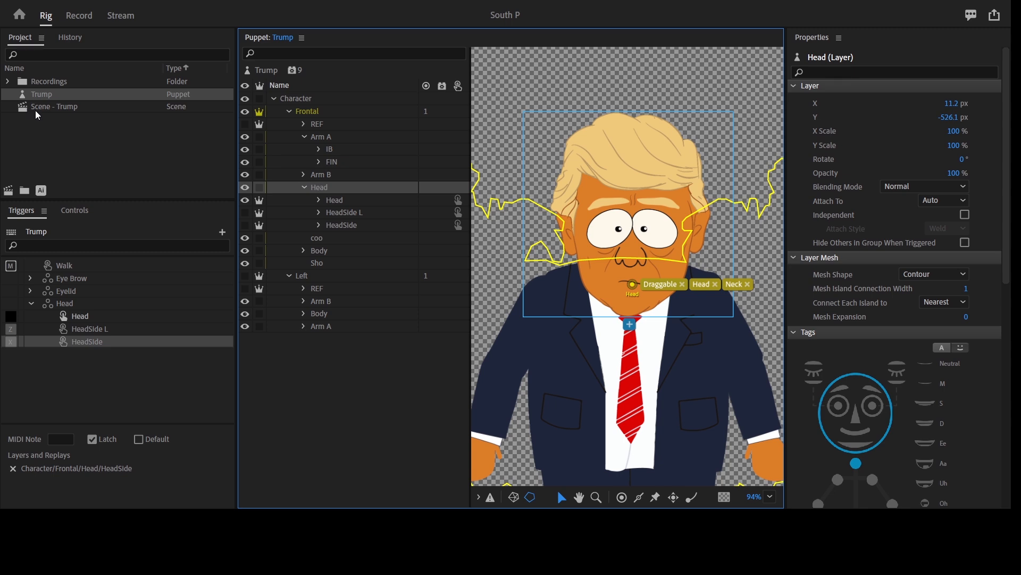
click(77, 104)
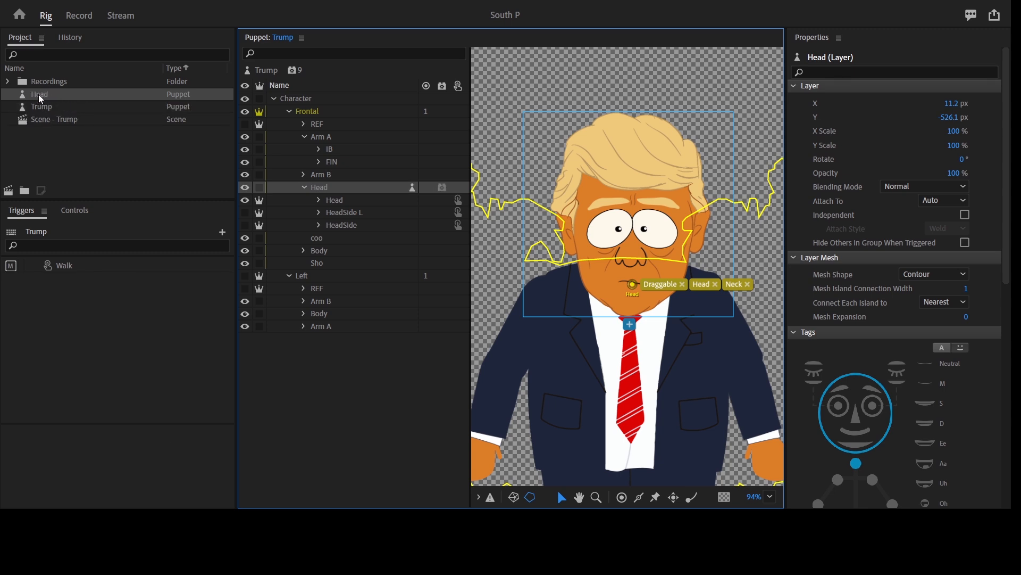
drag(49, 98, 354, 311)
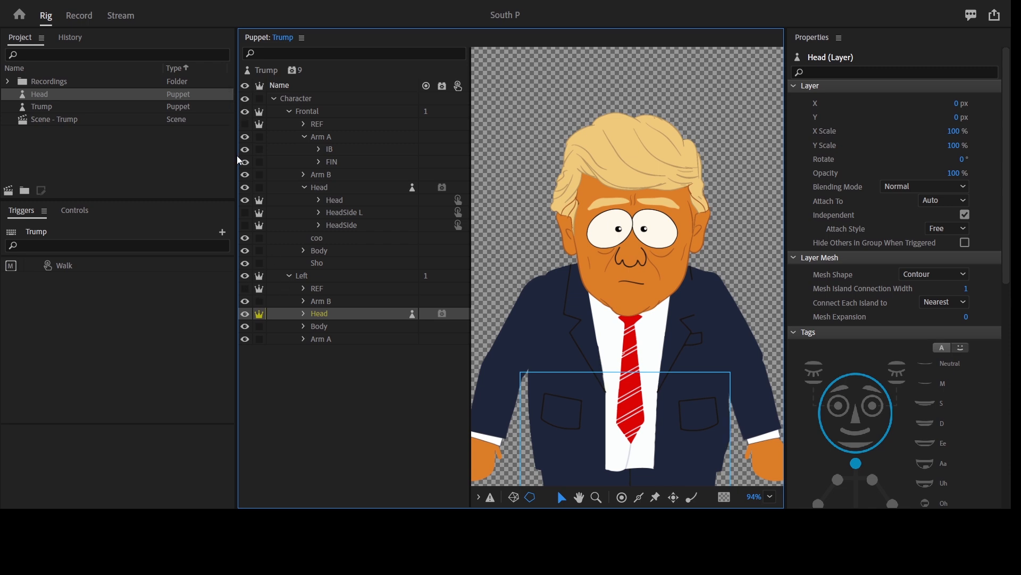
Hide the Frontal group and move the Left group's Head onto the side body's neck, at about X 55.2 px and Y -521.1 px
click(245, 111)
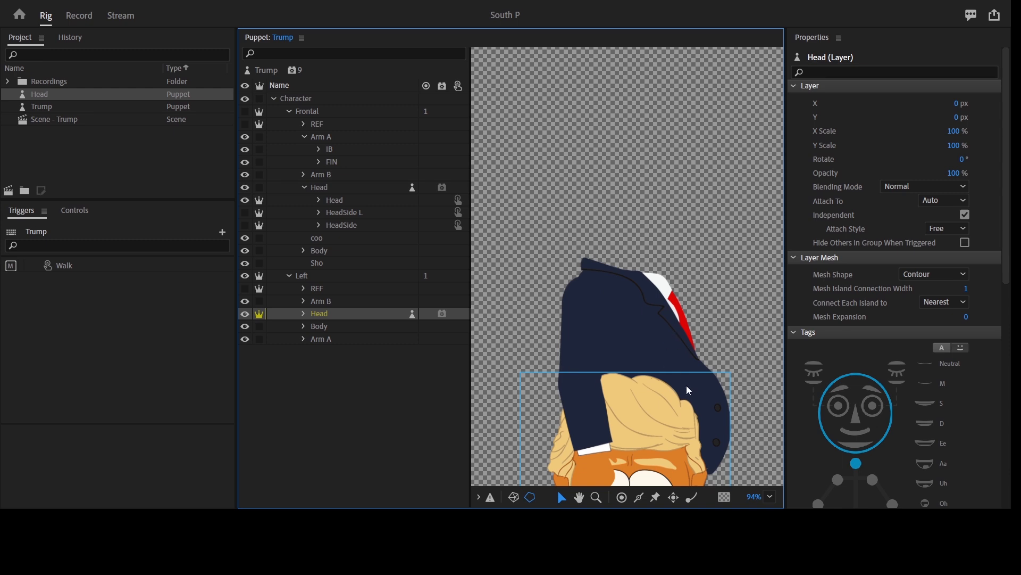
drag(723, 393, 728, 282)
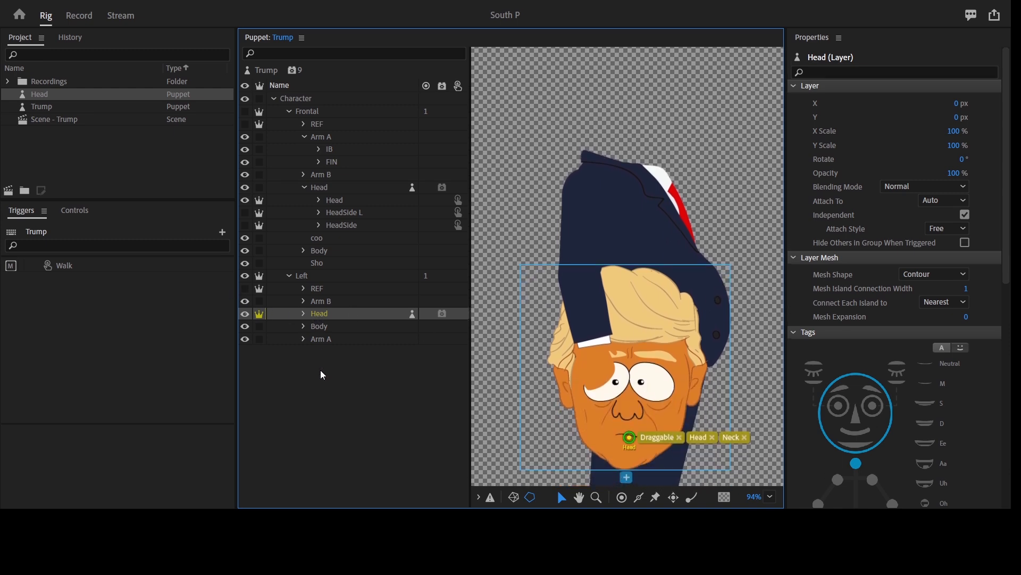
click(321, 111)
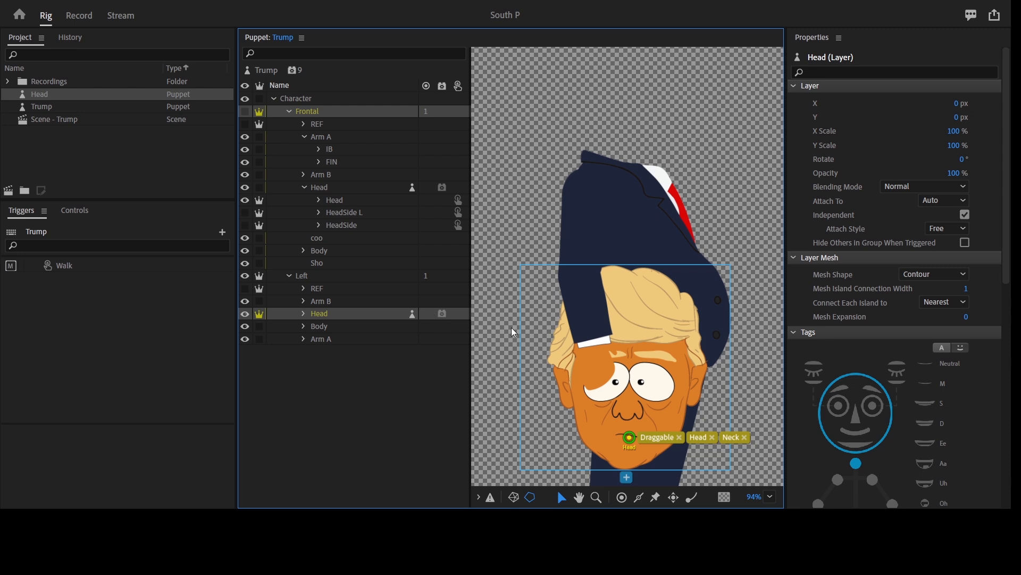
key(ctrl+z)
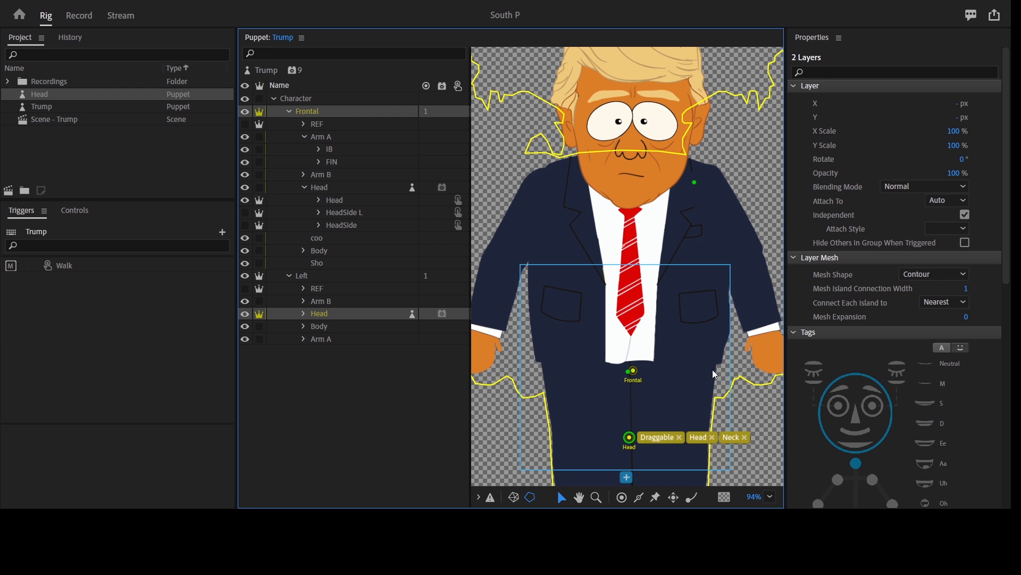
drag(727, 333, 720, 239)
click(327, 314)
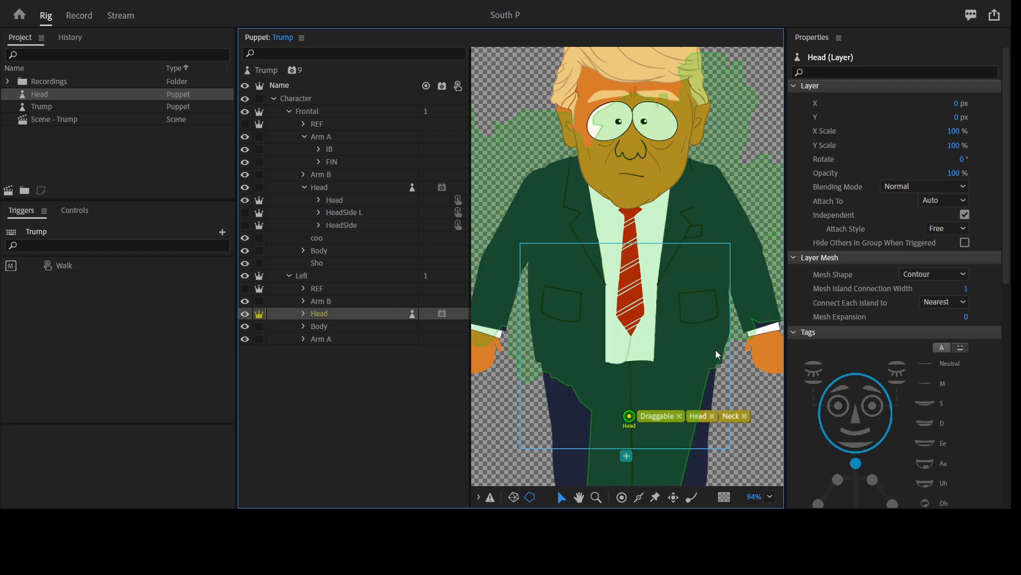
drag(708, 303, 643, 144)
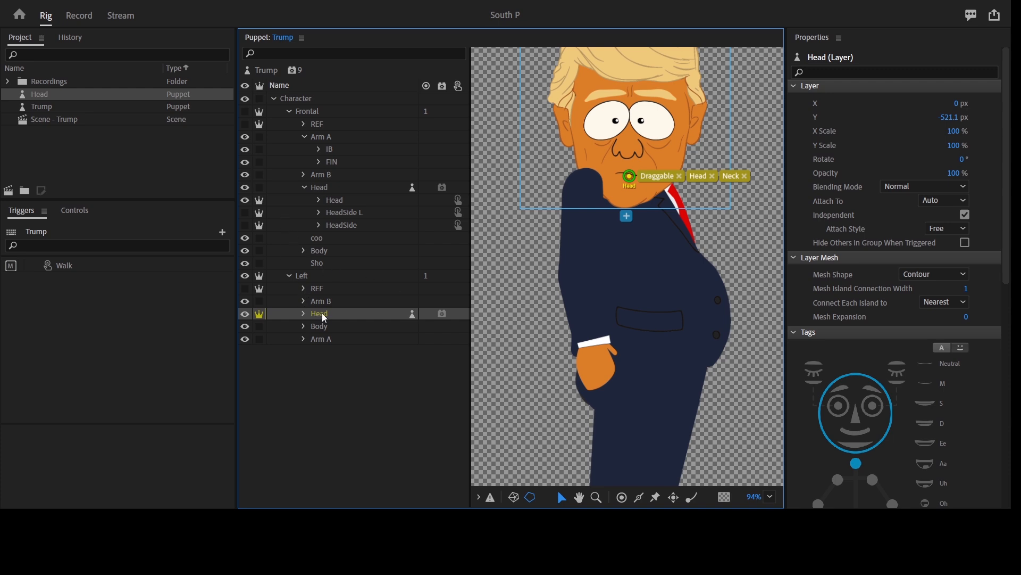
drag(618, 145, 648, 149)
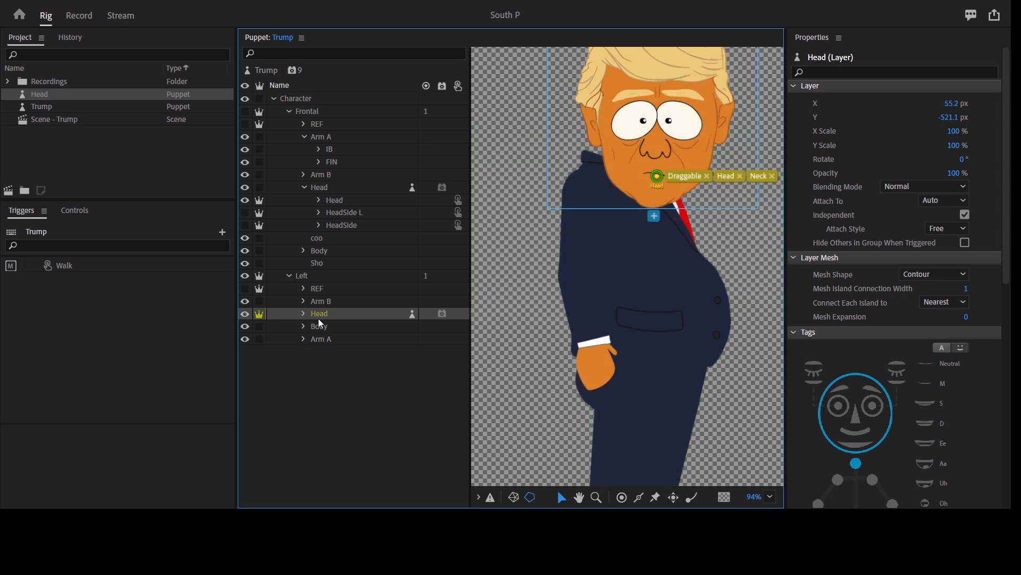
Preview the HeadSide L and HeadSide versions of the Left group's Head on the side body, leaving HeadSide shown
click(304, 313)
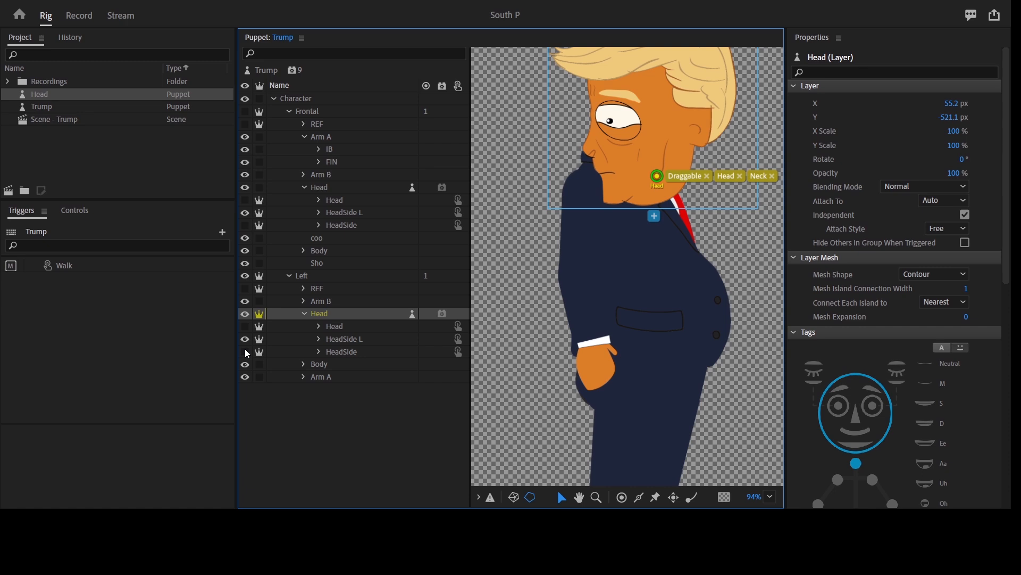
click(246, 350)
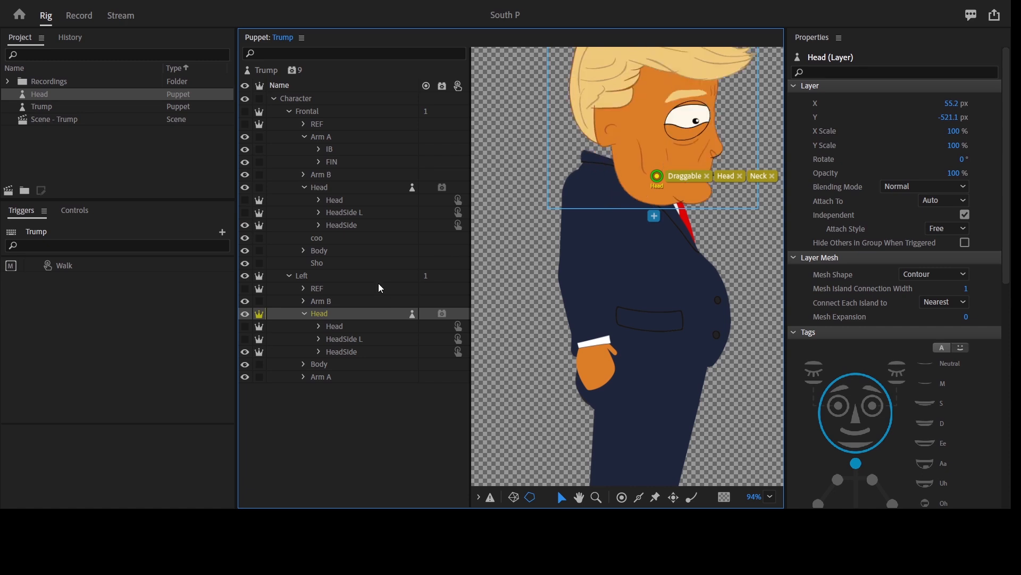
click(308, 314)
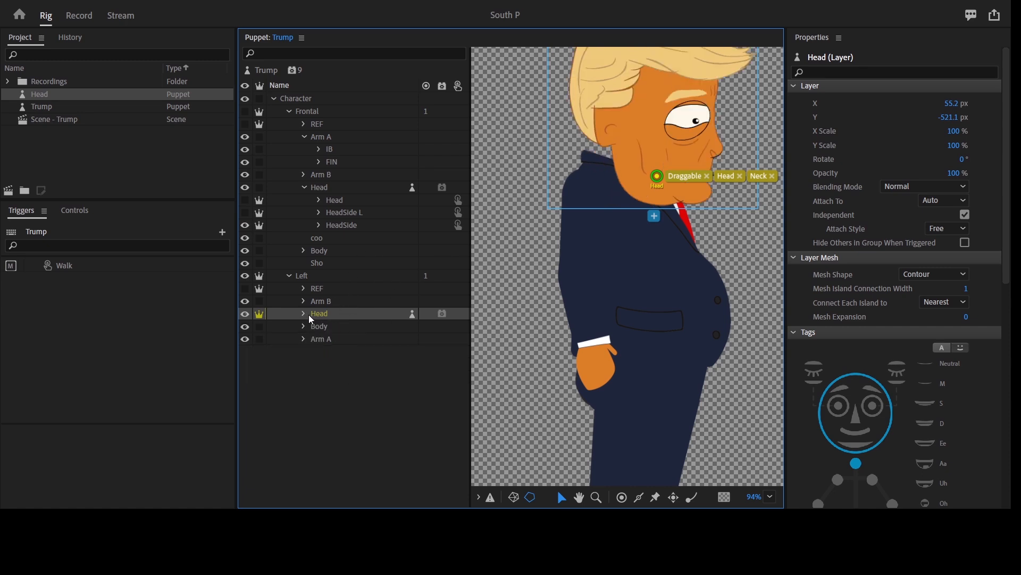
Collapse the Left group and the Frontal view's Head and Arm A groups
click(288, 275)
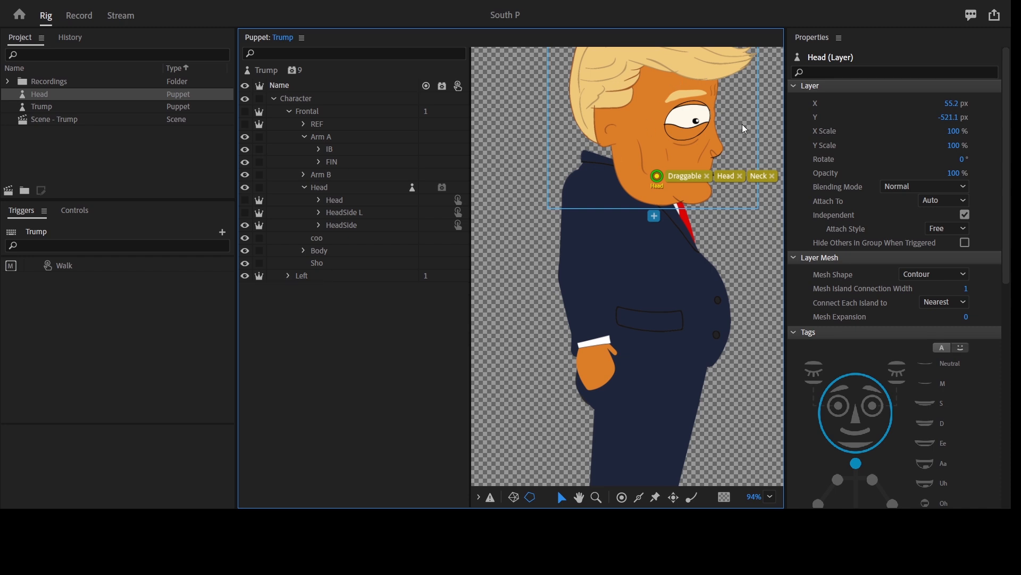
click(305, 187)
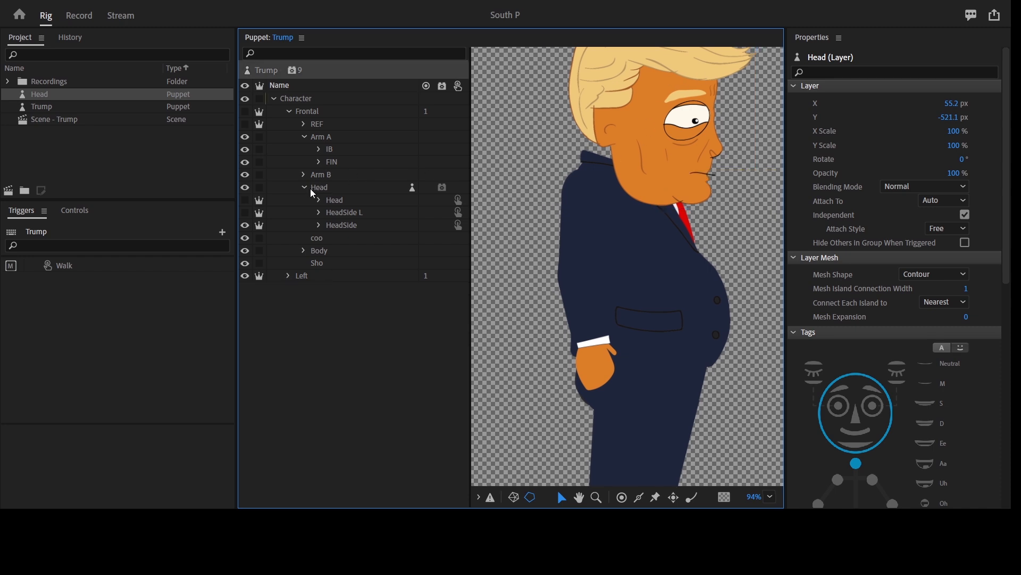
click(304, 137)
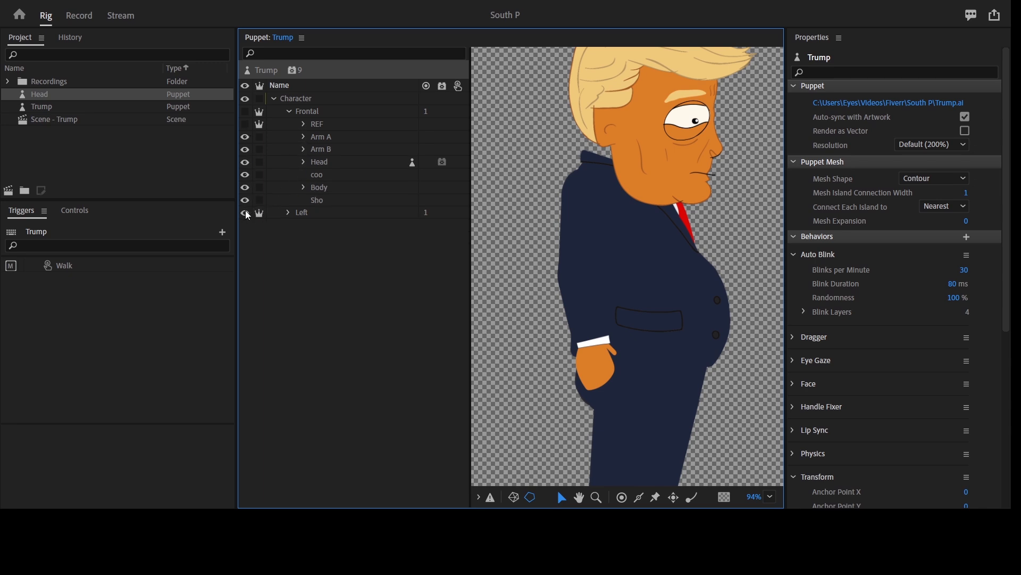
Hide the Left group and show the Frontal group again with its front-facing Head visible
click(245, 213)
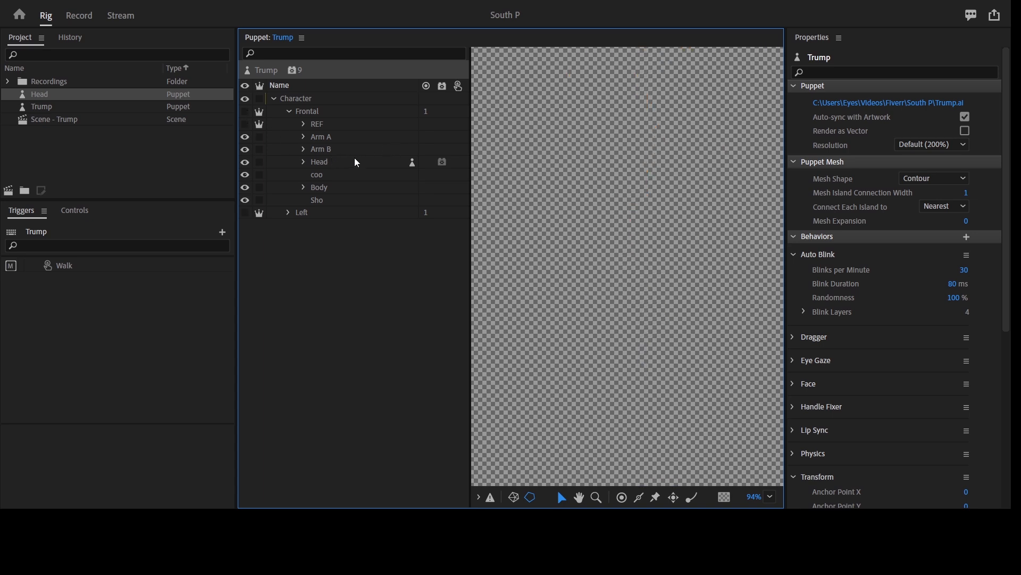
key(ctrl+z)
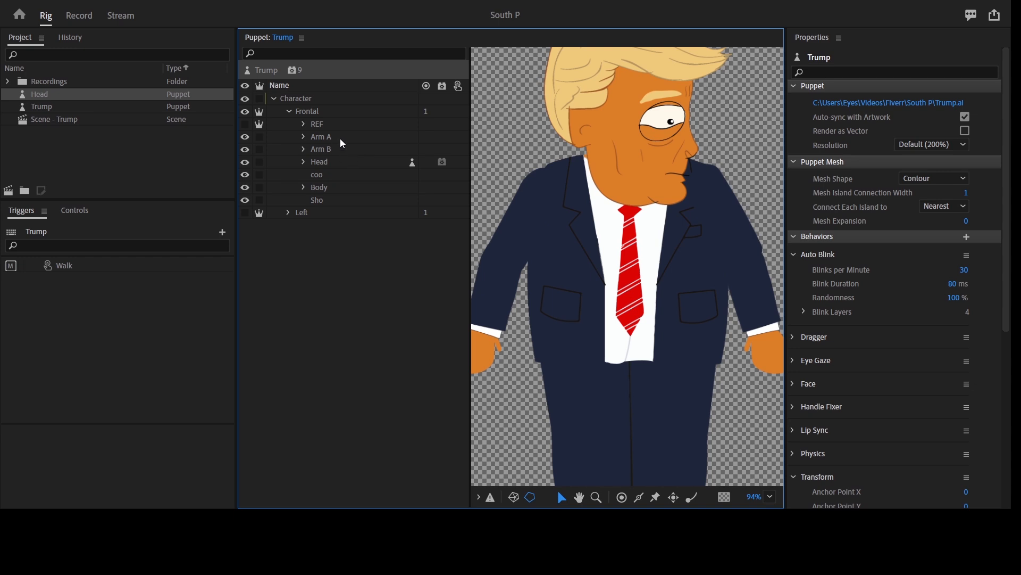
click(304, 162)
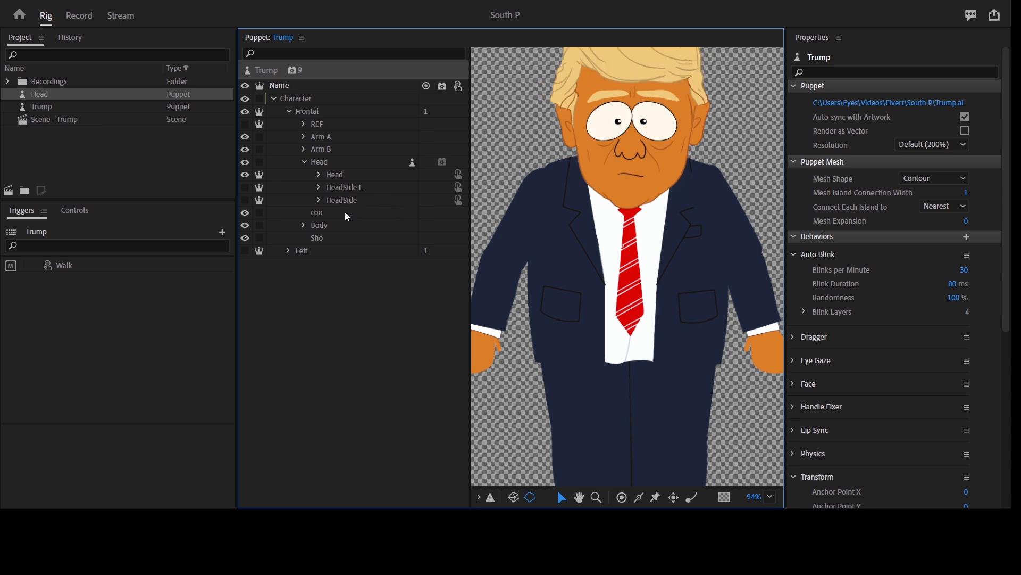
click(304, 162)
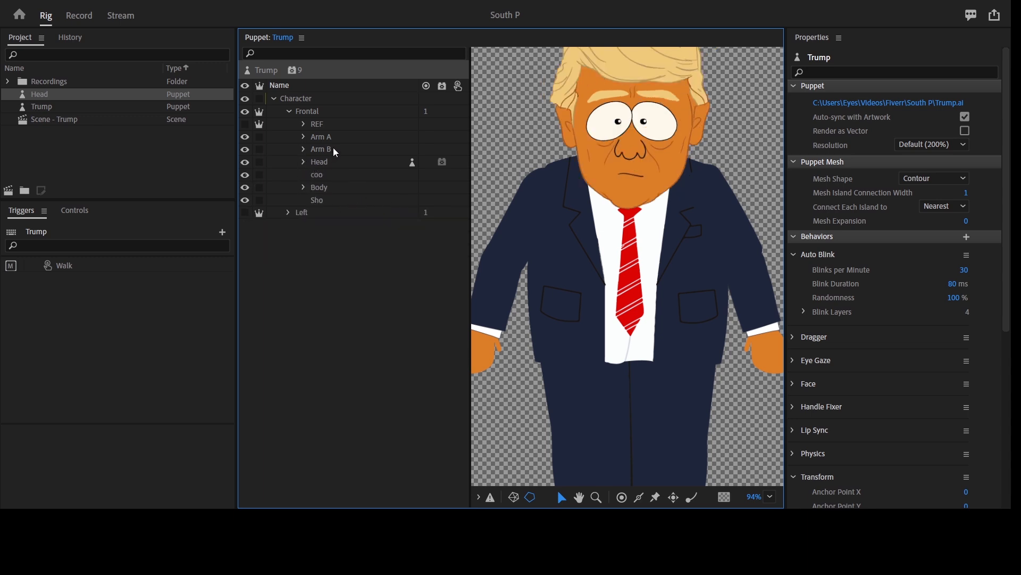
Add handles to the frontal Body layer: a draggable Waist near the tie's tip, plus a Left Hip and a Right Hip below it
click(339, 192)
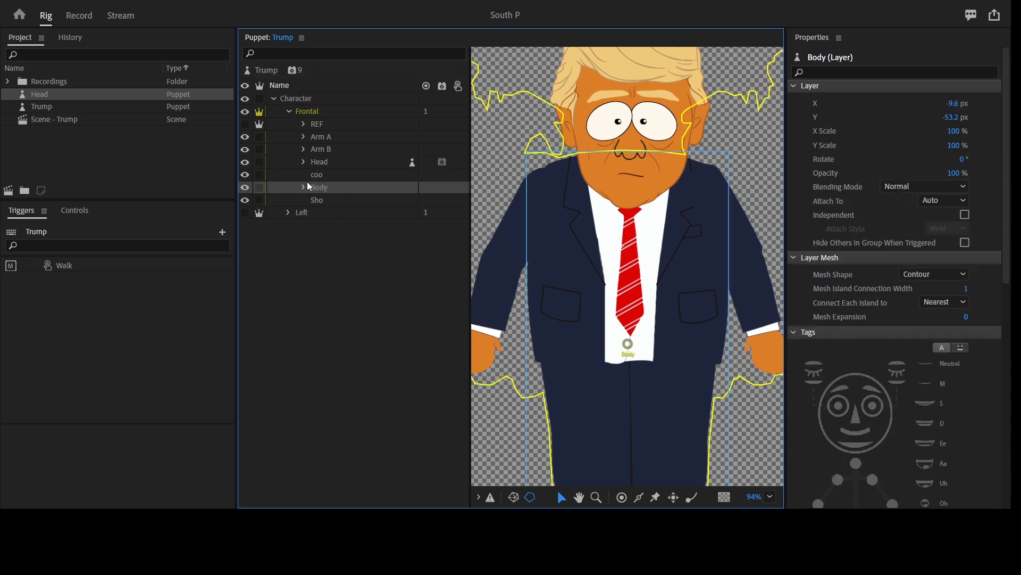
click(625, 498)
click(895, 257)
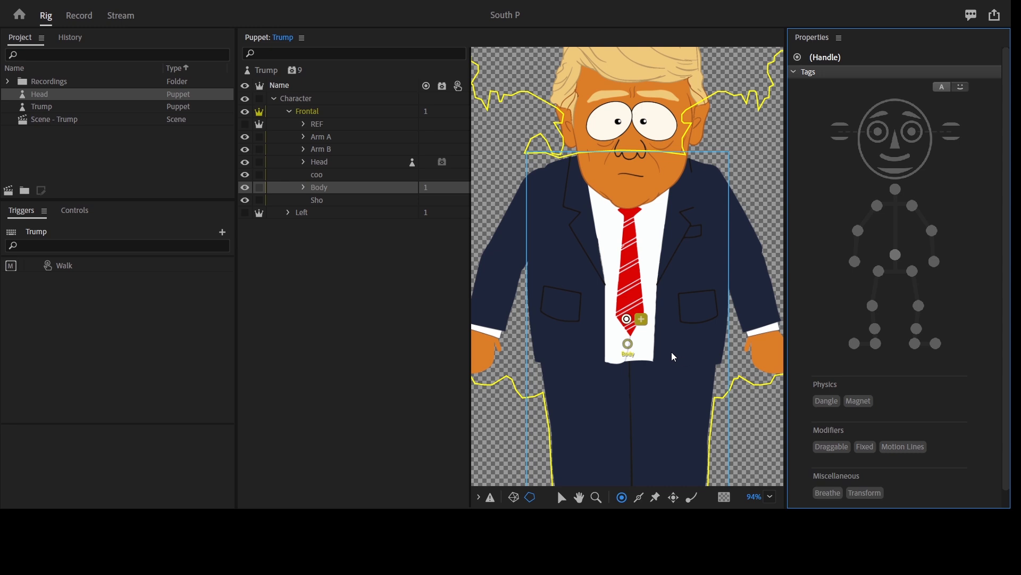
key(ctrl+z)
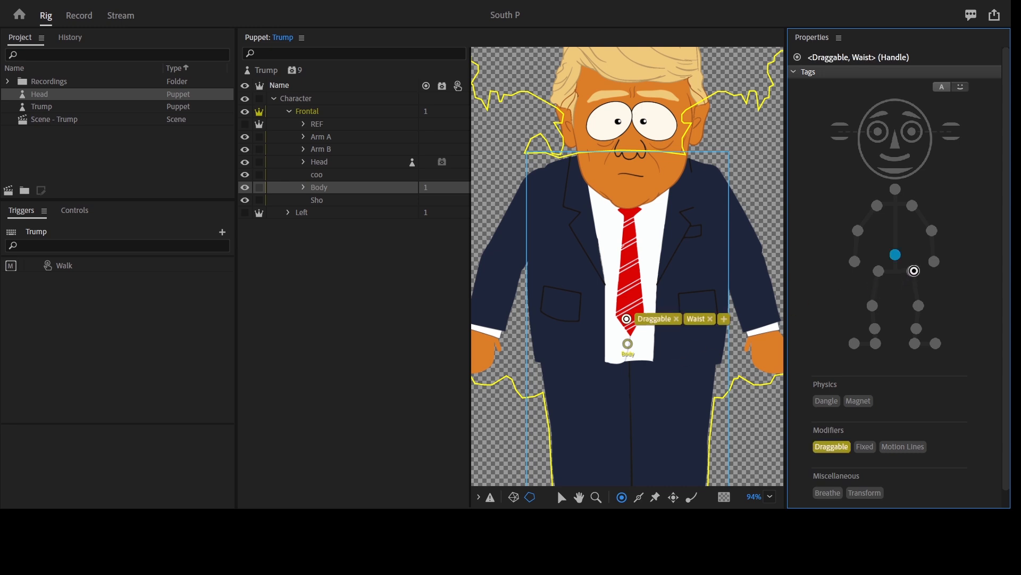
click(912, 272)
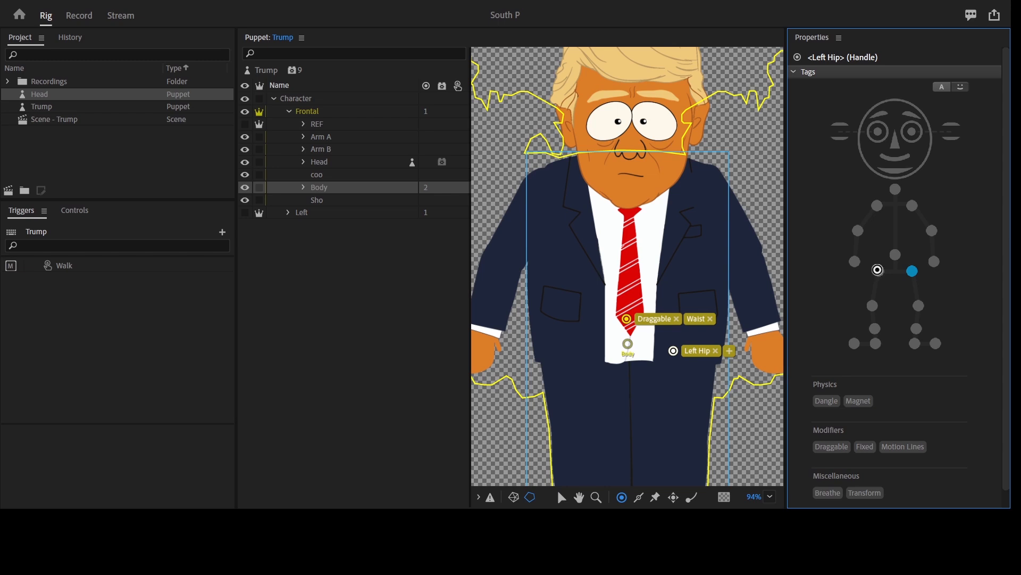
click(877, 270)
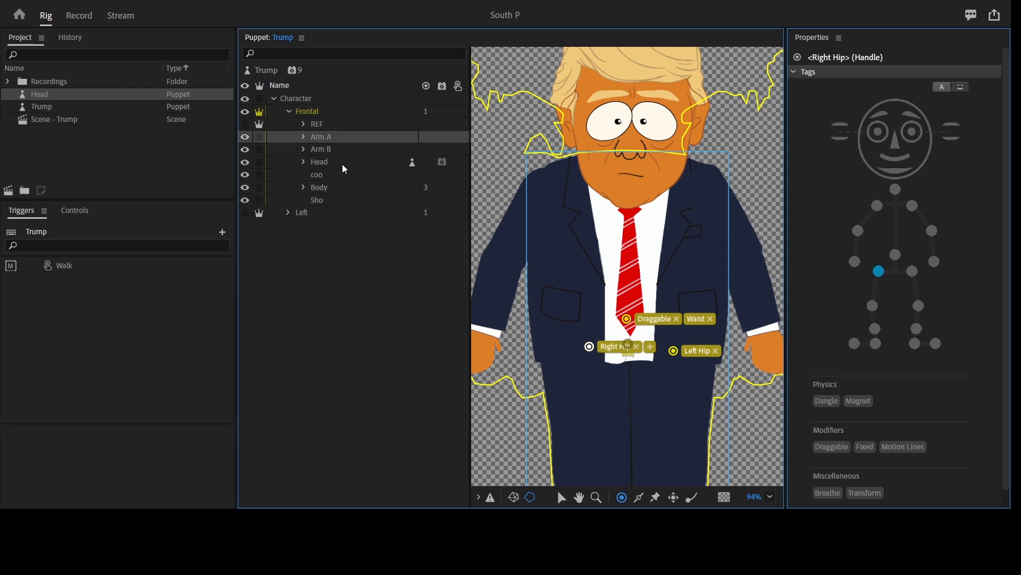
Create a swap set of triggers from the FIN group inside the Frontal view's Arm A
click(334, 139)
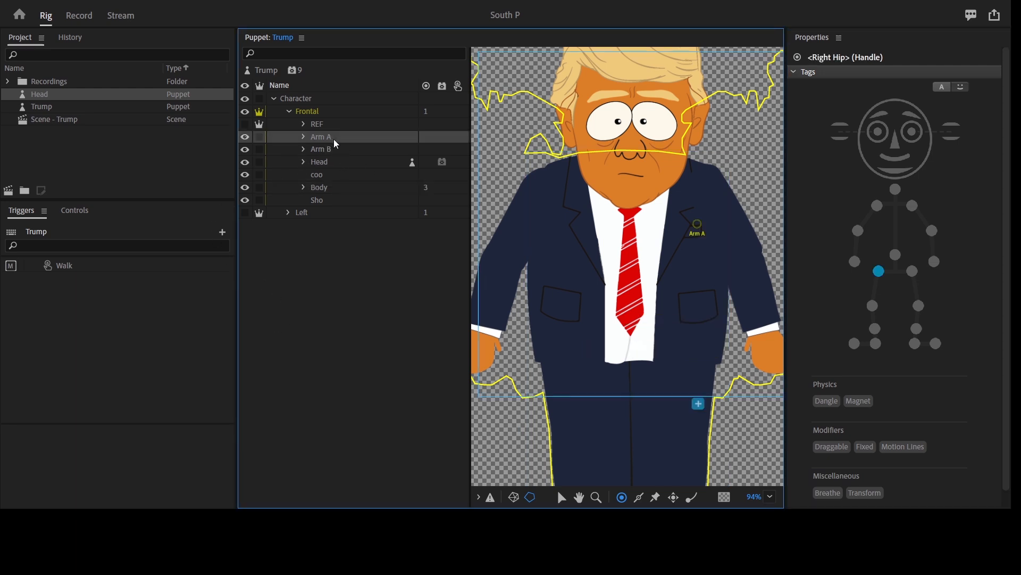
click(303, 137)
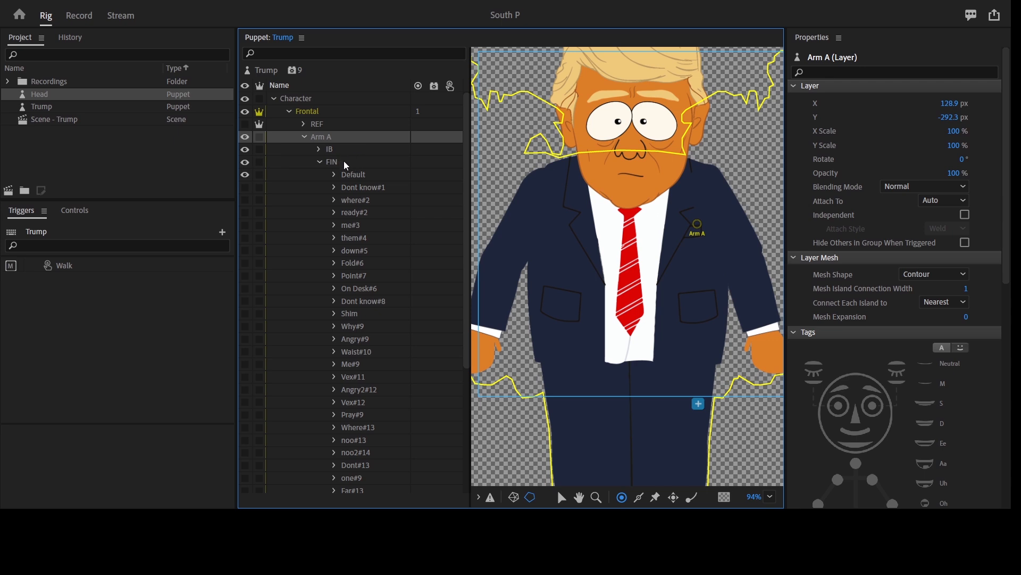
click(345, 163)
drag(337, 162, 130, 484)
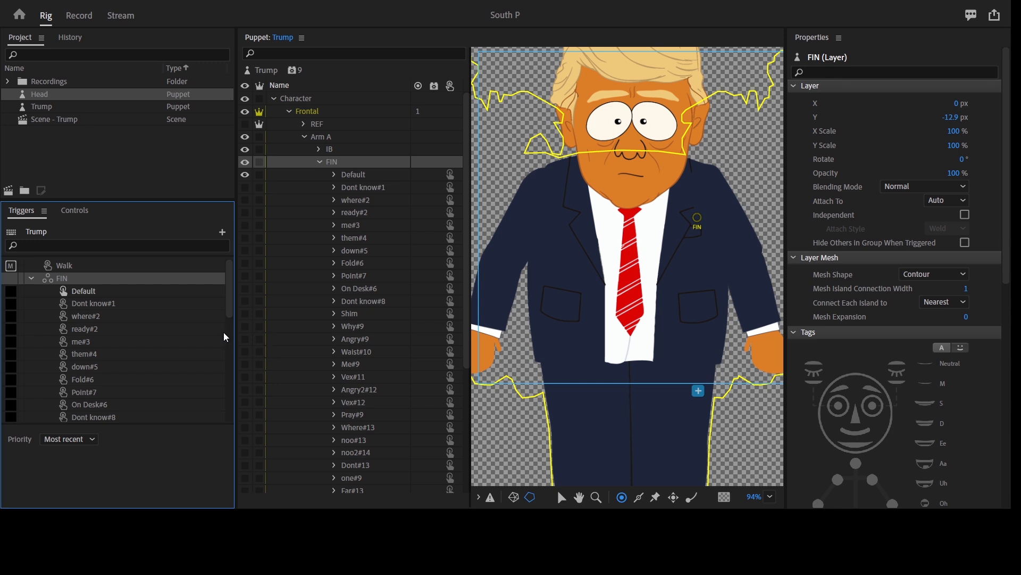
click(106, 292)
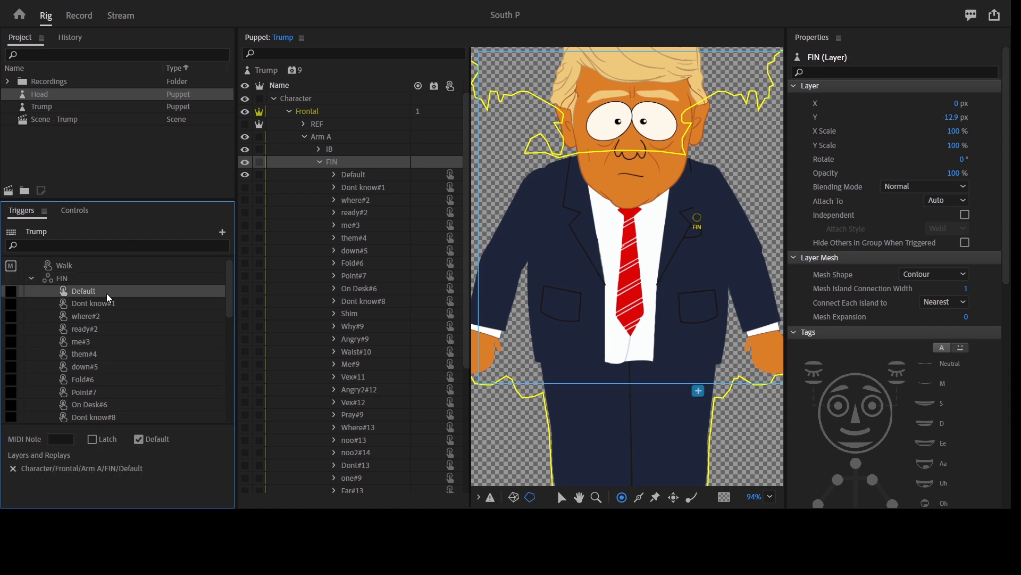
Compare the numbered layers in Arm A's IB group with the number suffixes on the FIN pose layers
click(345, 163)
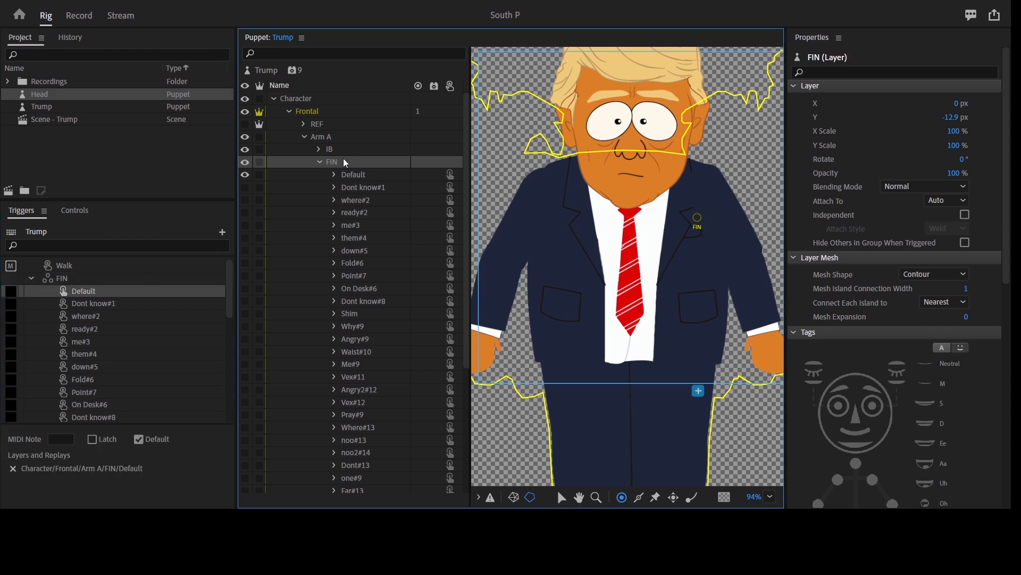
click(342, 149)
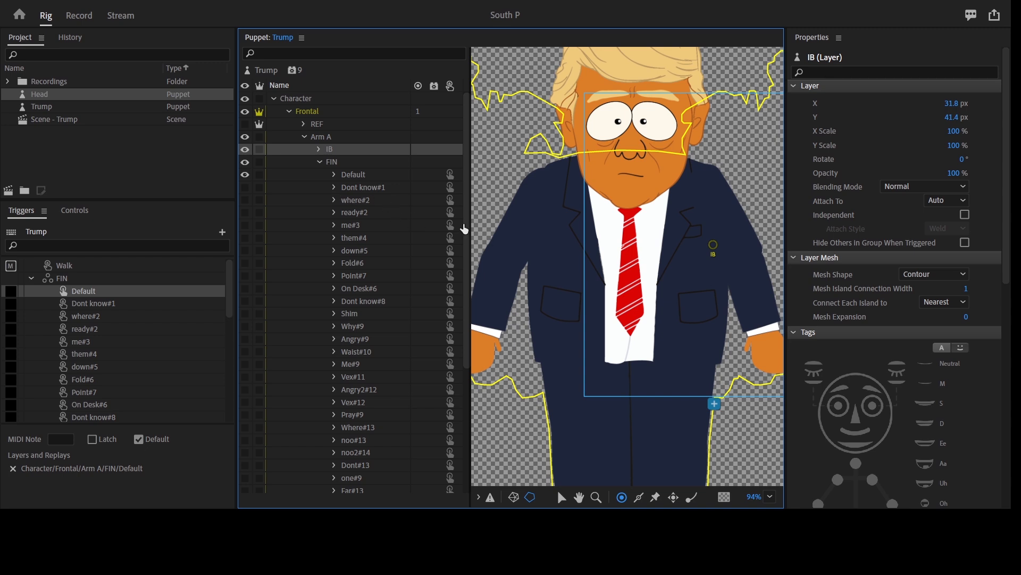
click(319, 150)
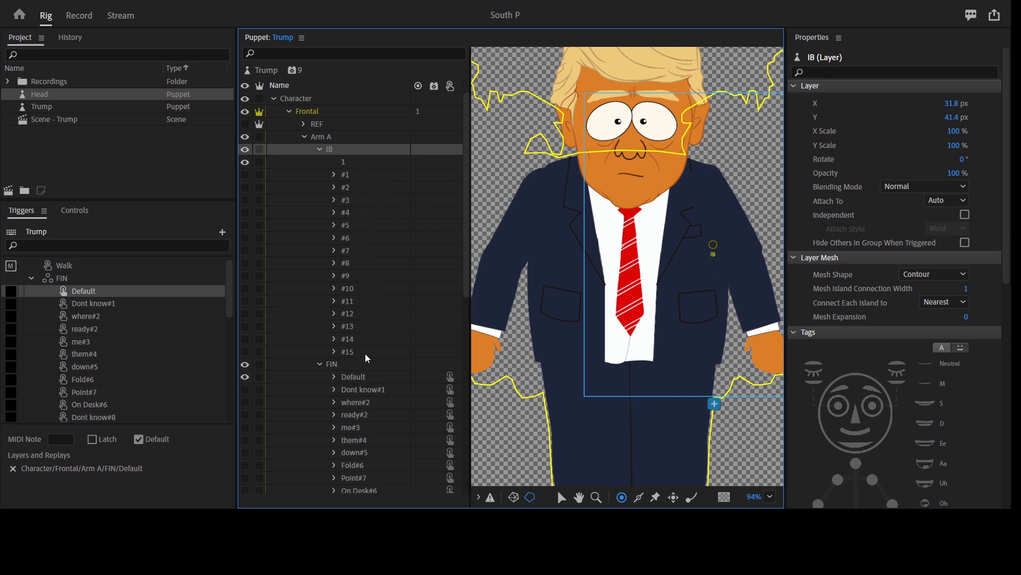
scroll(437, 314, down, 1)
scroll(426, 312, down, 5)
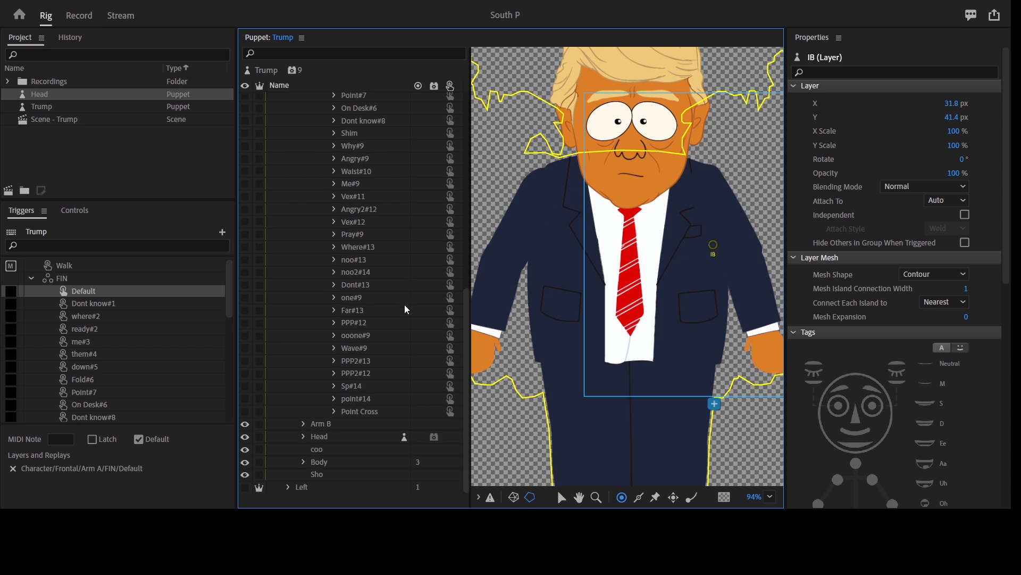
scroll(352, 203, down, 4)
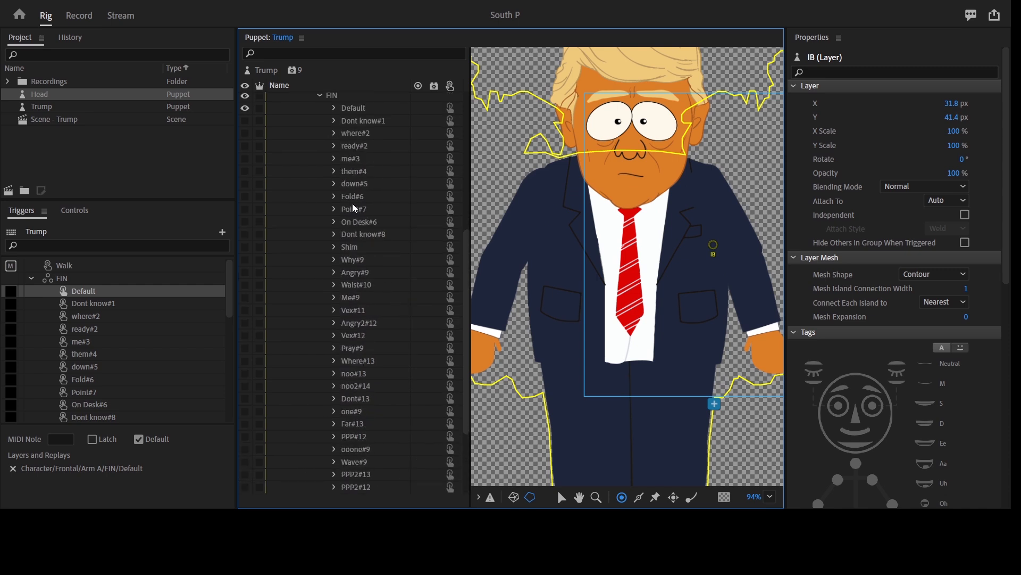
scroll(369, 162, up, 5)
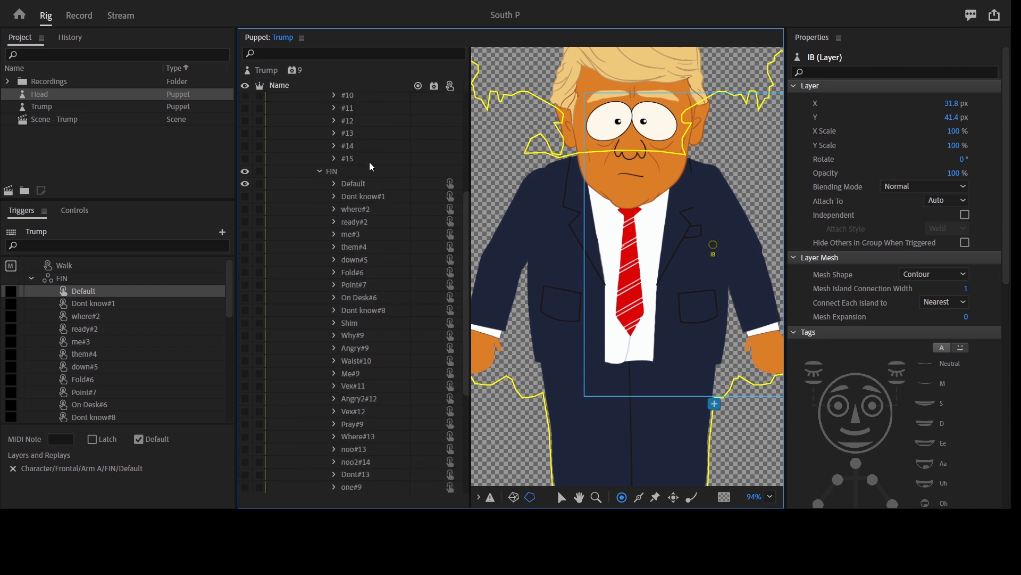
scroll(355, 248, down, 5)
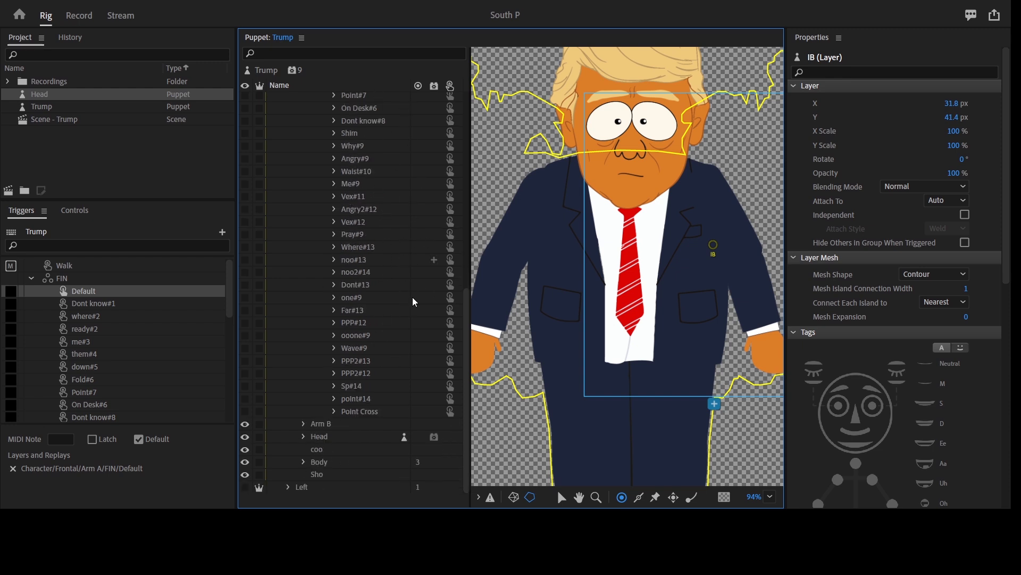
scroll(340, 296, up, 7)
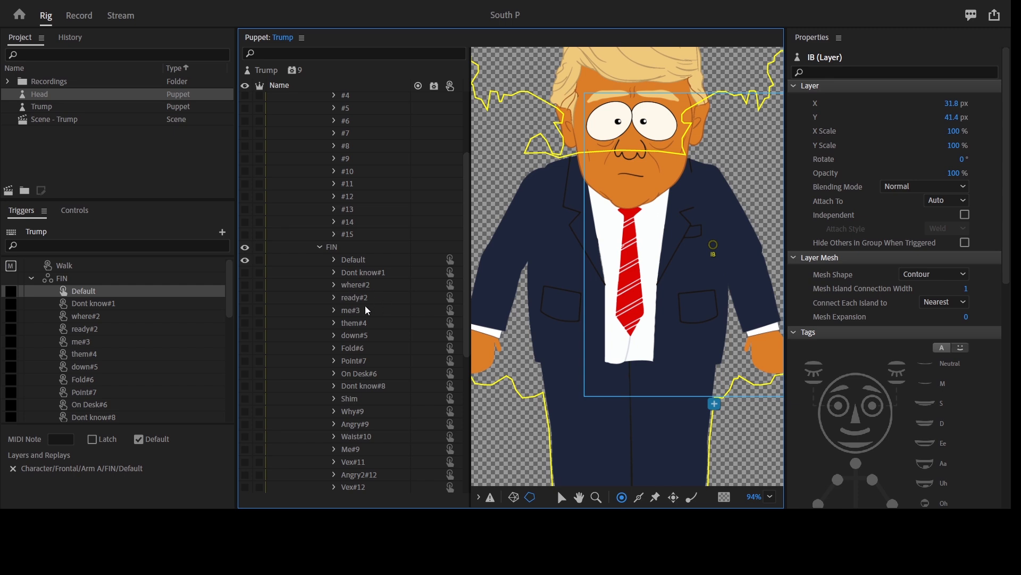
scroll(365, 306, up, 2)
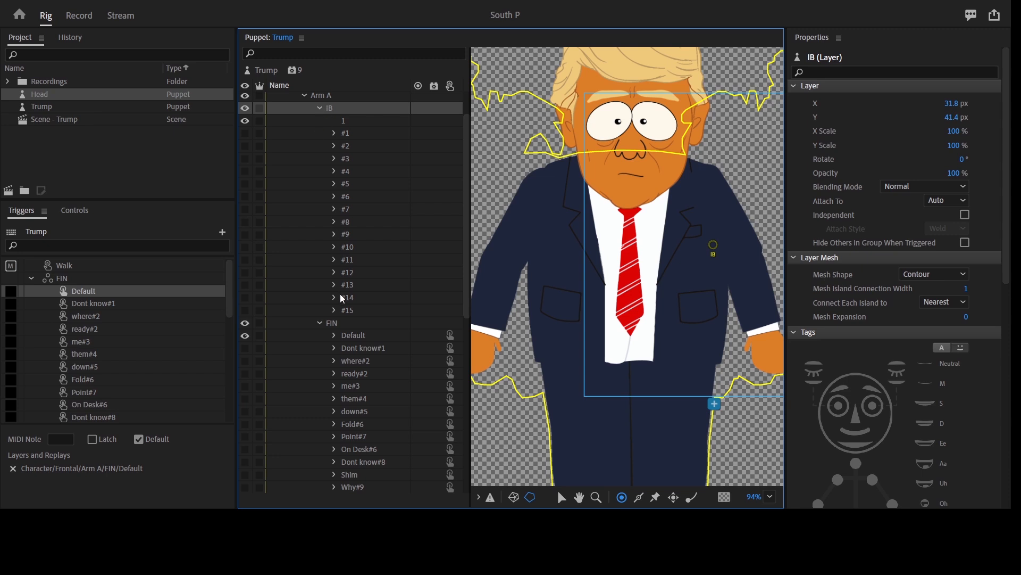
Turn on Latch for all triggers of the FIN swap set at once
click(105, 292)
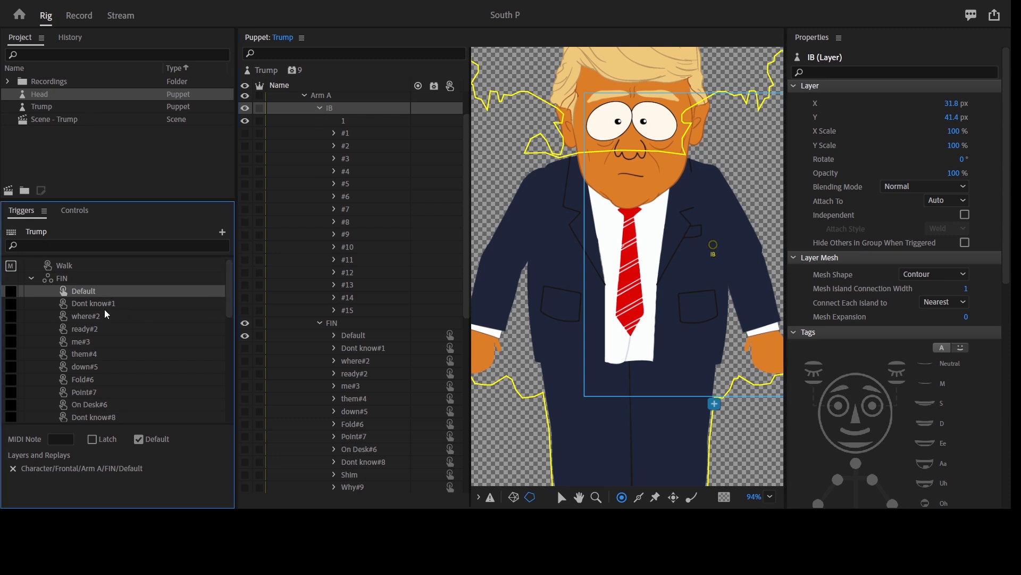
scroll(110, 348, down, 8)
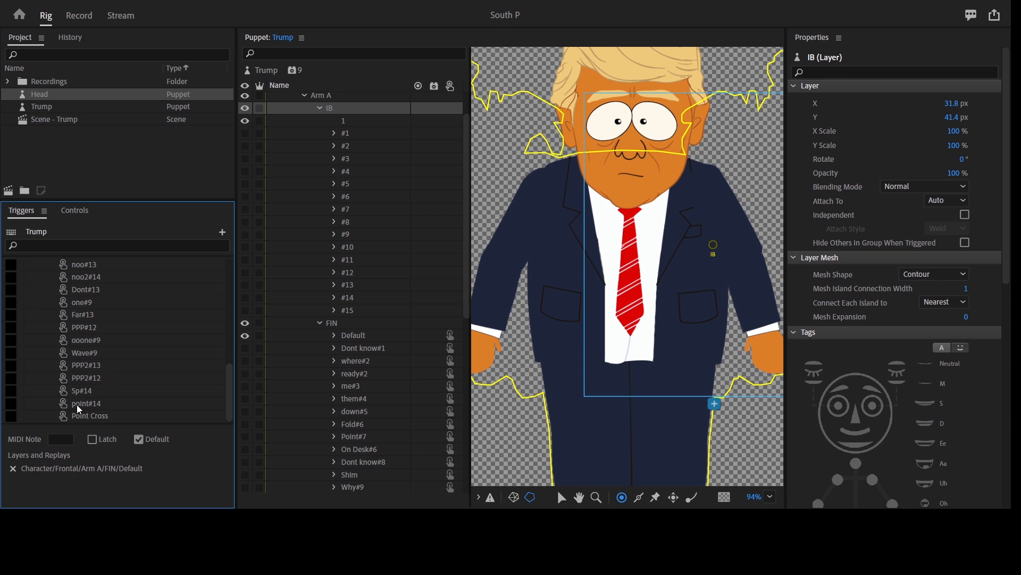
key(ctrl+a)
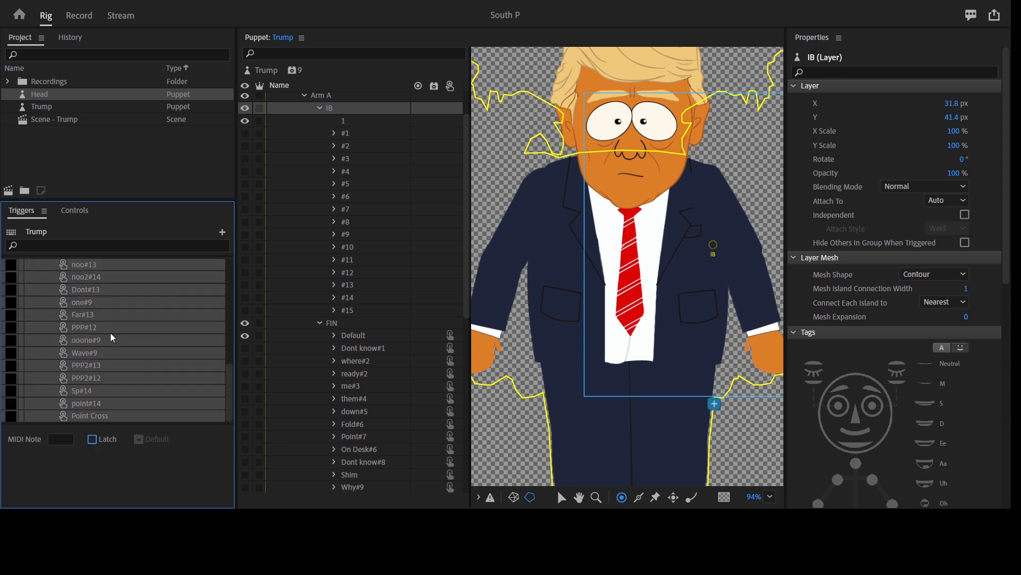
scroll(107, 324, up, 8)
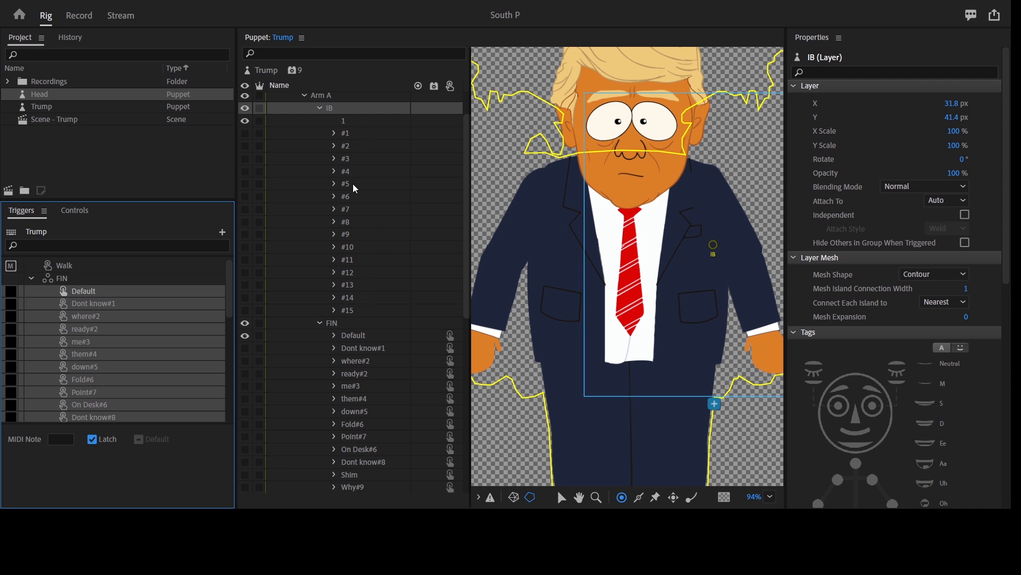
Add IB layer #1 to the Dont know#1 trigger, and IB layer #2 to the where#2 and ready#2 triggers
click(334, 133)
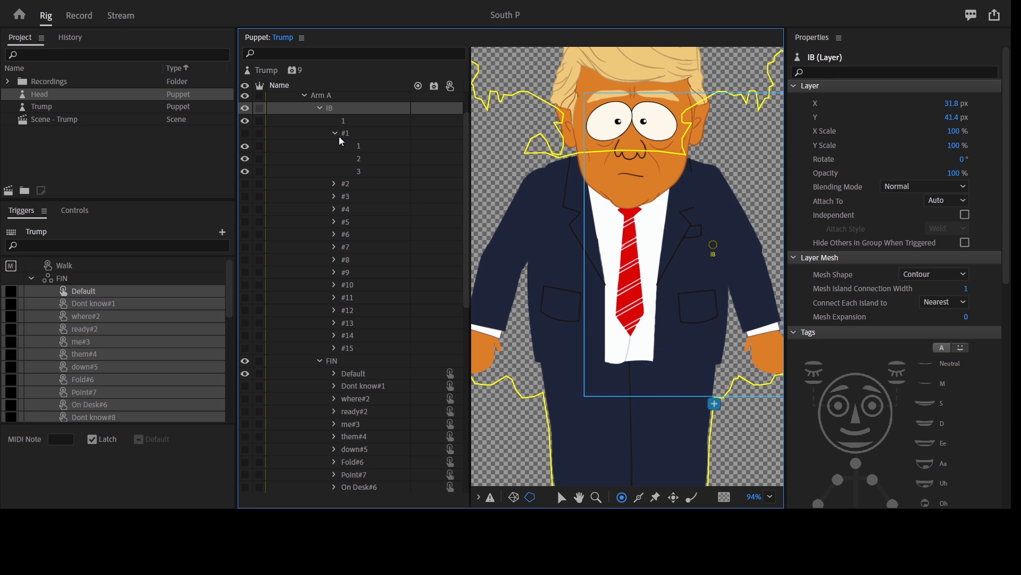
click(335, 134)
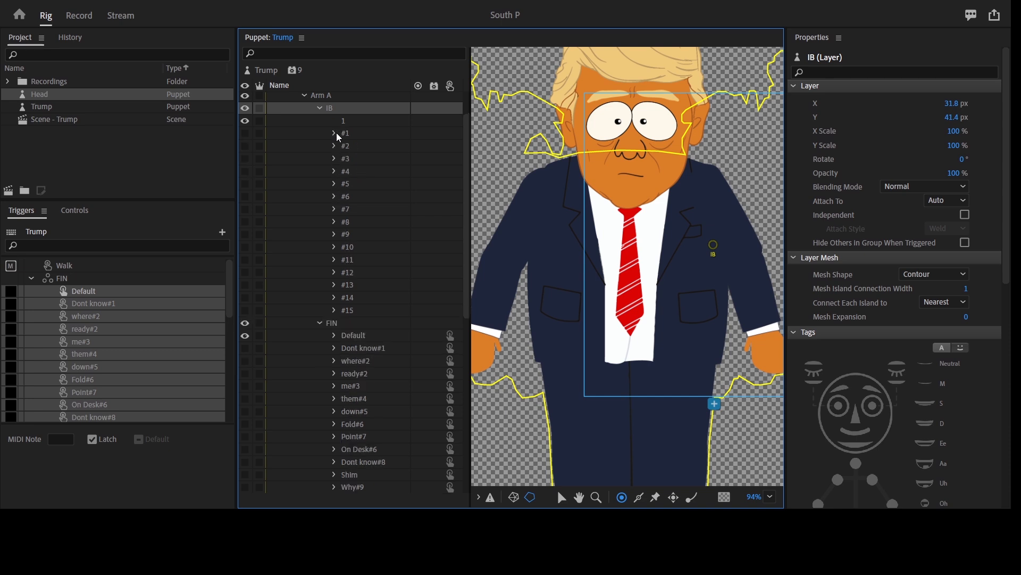
scroll(346, 304, down, 2)
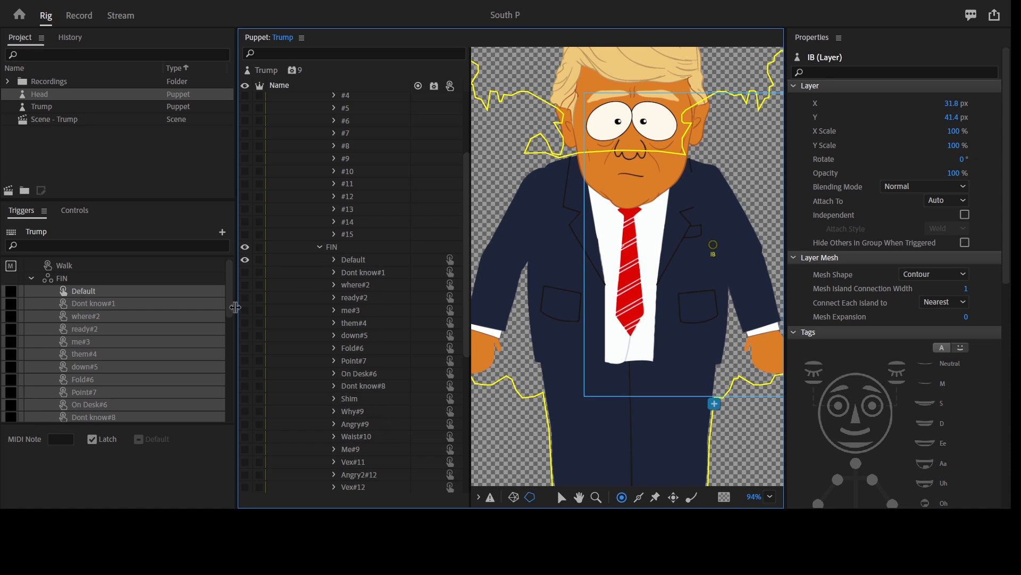
click(119, 303)
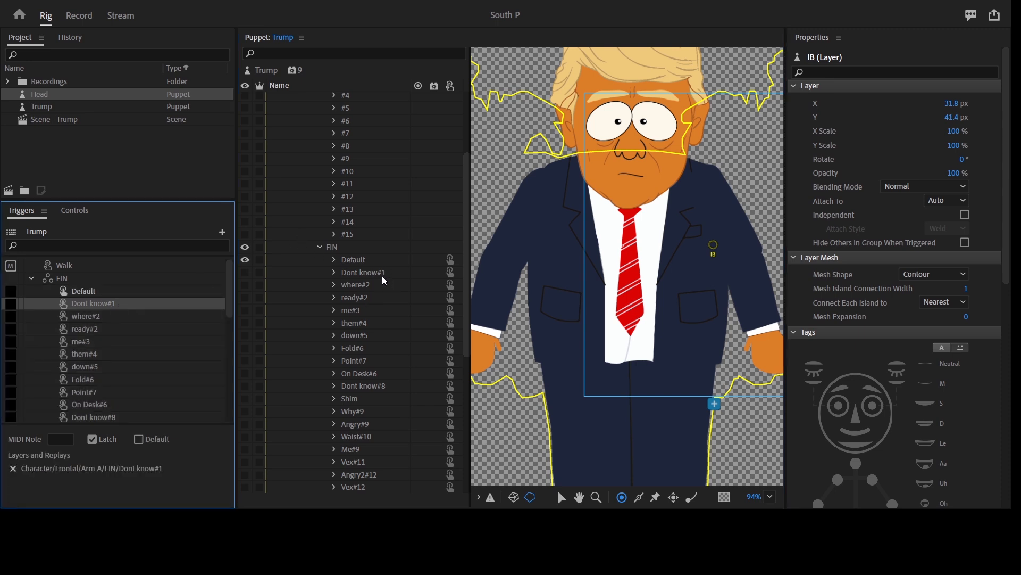
scroll(362, 271, up, 3)
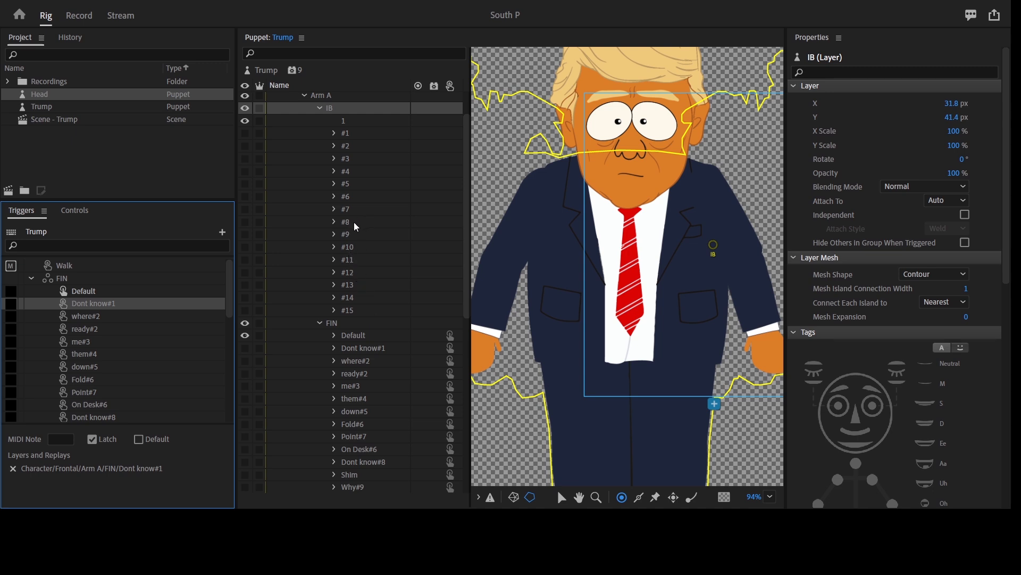
click(346, 136)
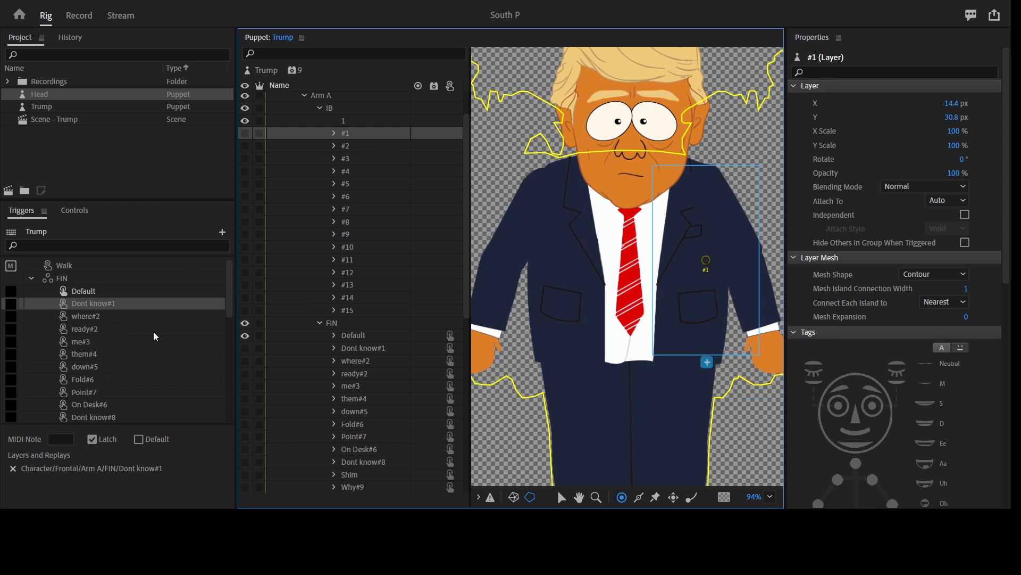
drag(349, 132, 108, 326)
click(130, 316)
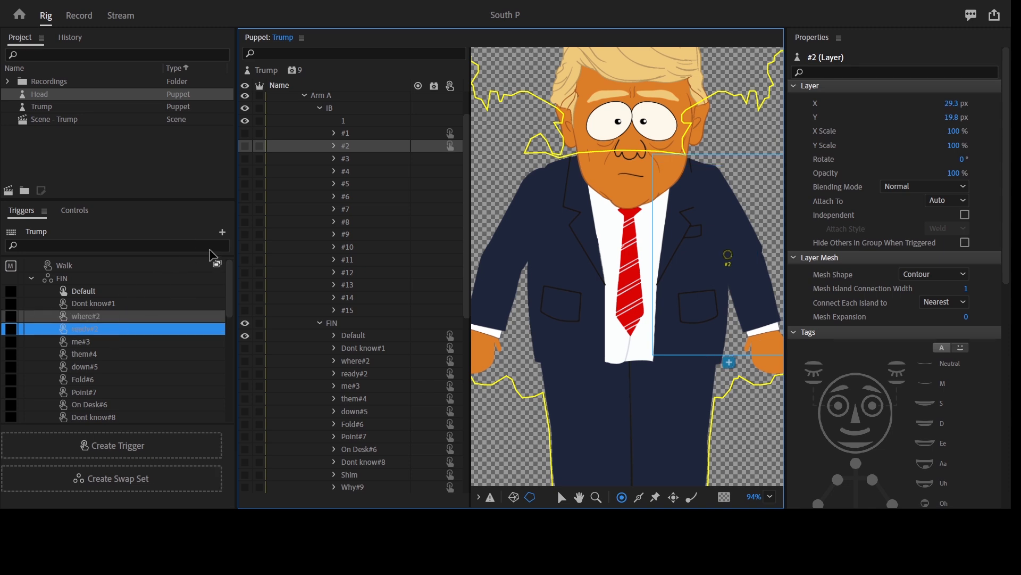
Add IB layer #3 to the me#3 trigger, #4 to them#4, #5 to down#5 and #6 to Fold#6
click(353, 160)
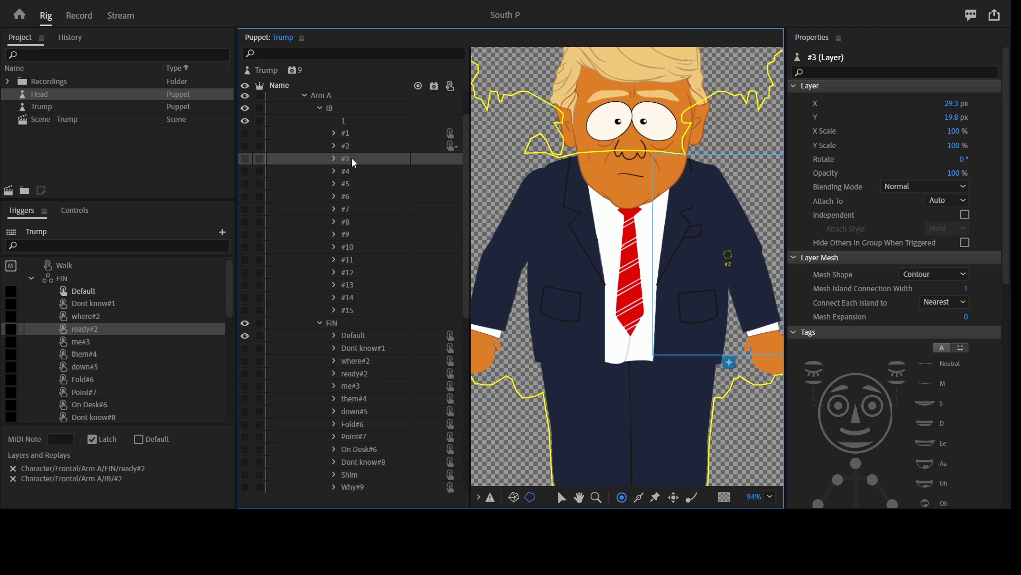
click(139, 342)
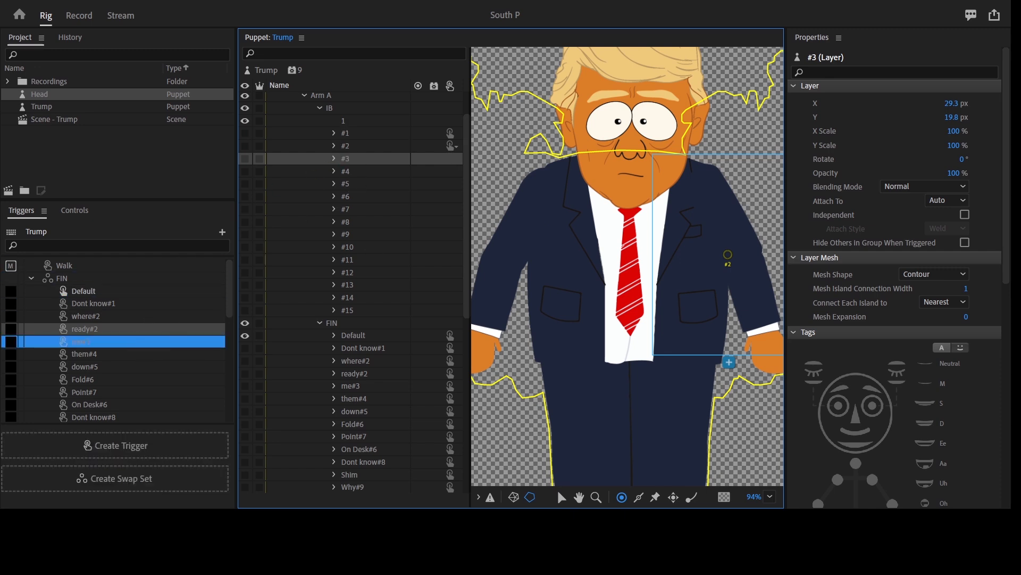
click(349, 169)
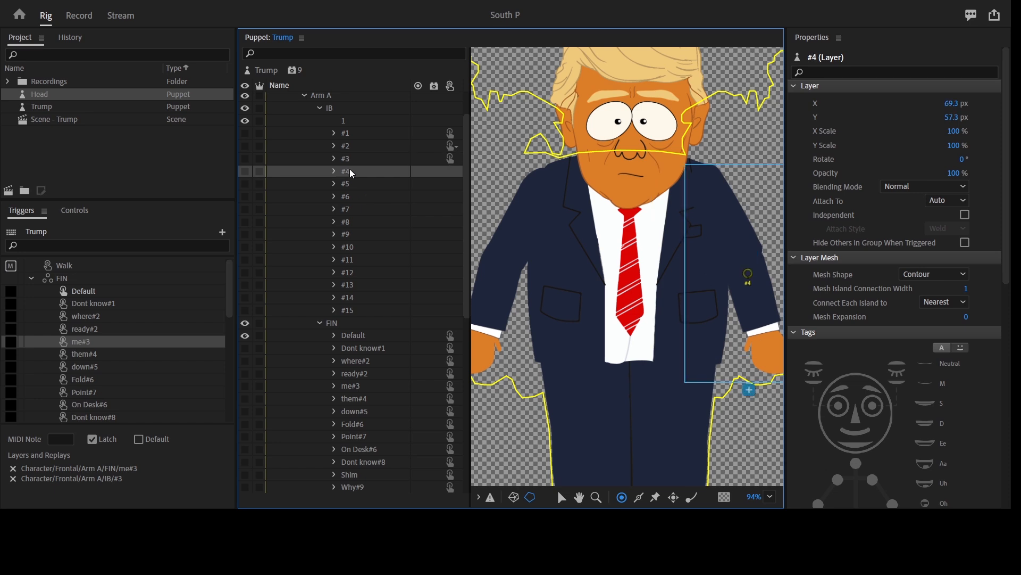
click(138, 354)
drag(350, 183, 114, 367)
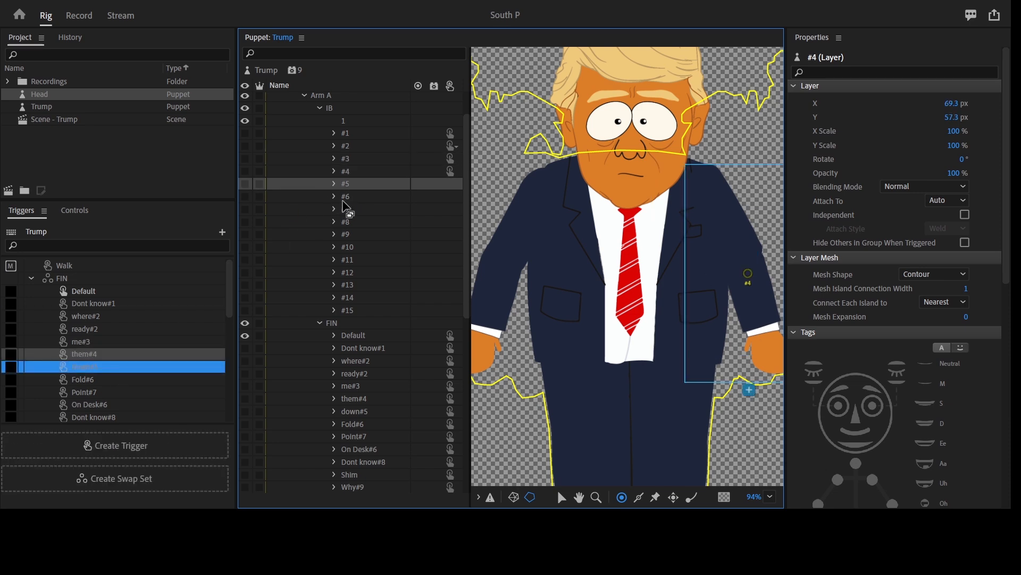
drag(347, 196, 175, 377)
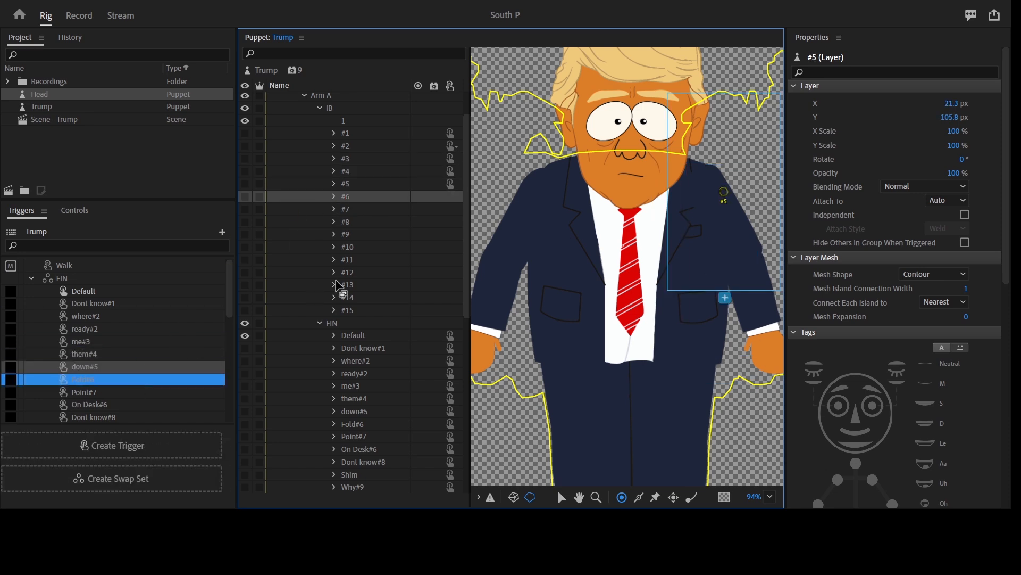
Add IB layer #7 to the Point#7 trigger, #6 to On Desk#6 and #8 to Dont know#8
drag(351, 209, 153, 292)
scroll(136, 328, down, 3)
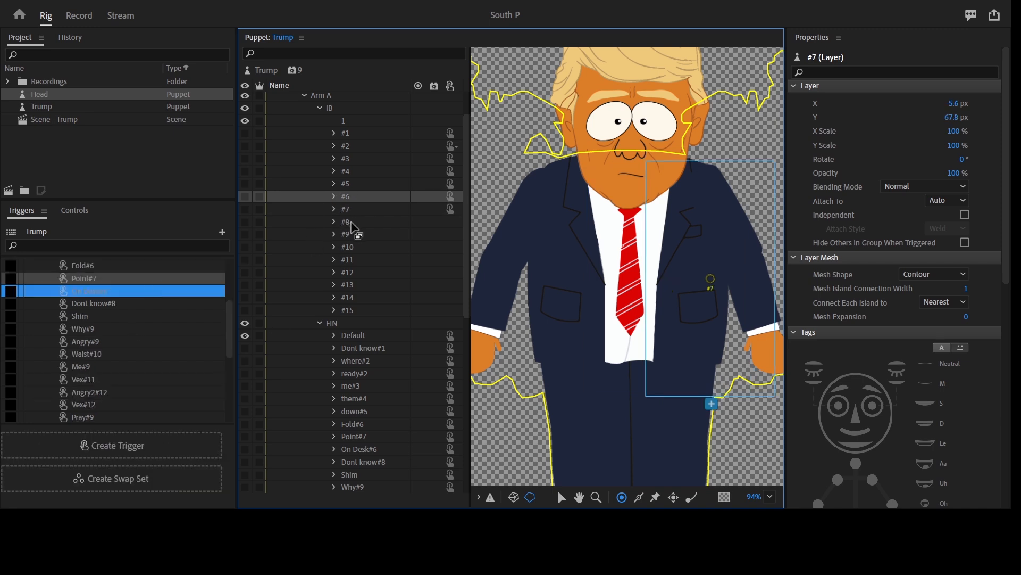
drag(351, 222, 104, 325)
Delete the Shim trigger from the FIN swap set
click(104, 318)
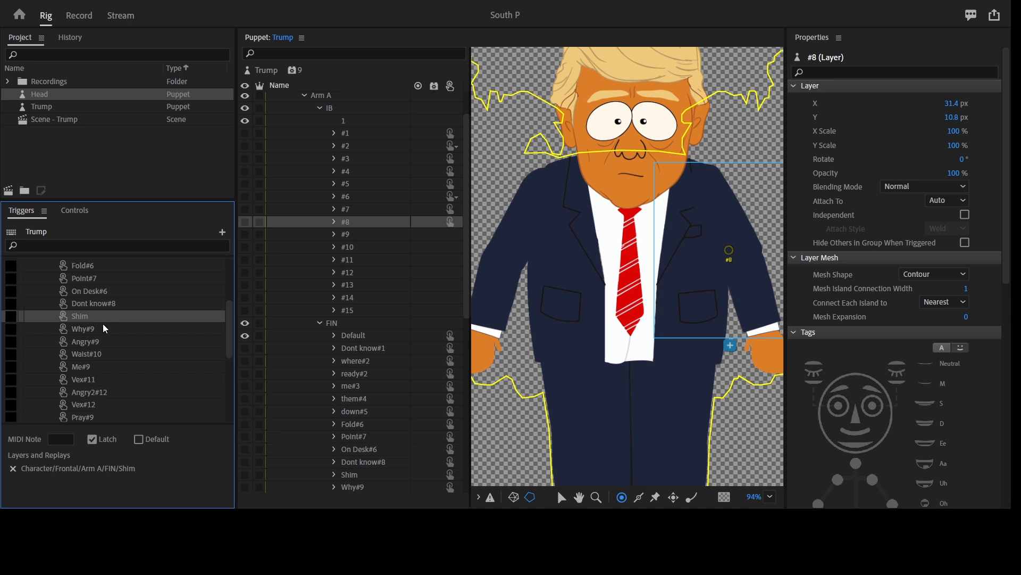
key(Delete)
click(111, 304)
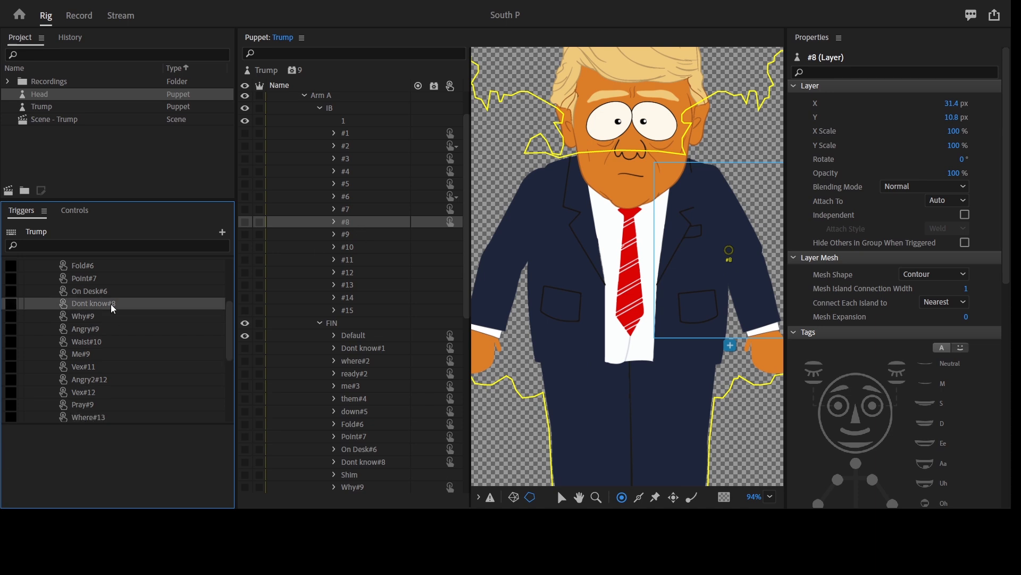
Add IB layer #9 to the Why#9, Angry#9 and Me#9 triggers, #10 to Waist#10, #11 to Vex#11, and #12 to Angry2#12 and Vex#12
drag(133, 314, 355, 239)
click(115, 328)
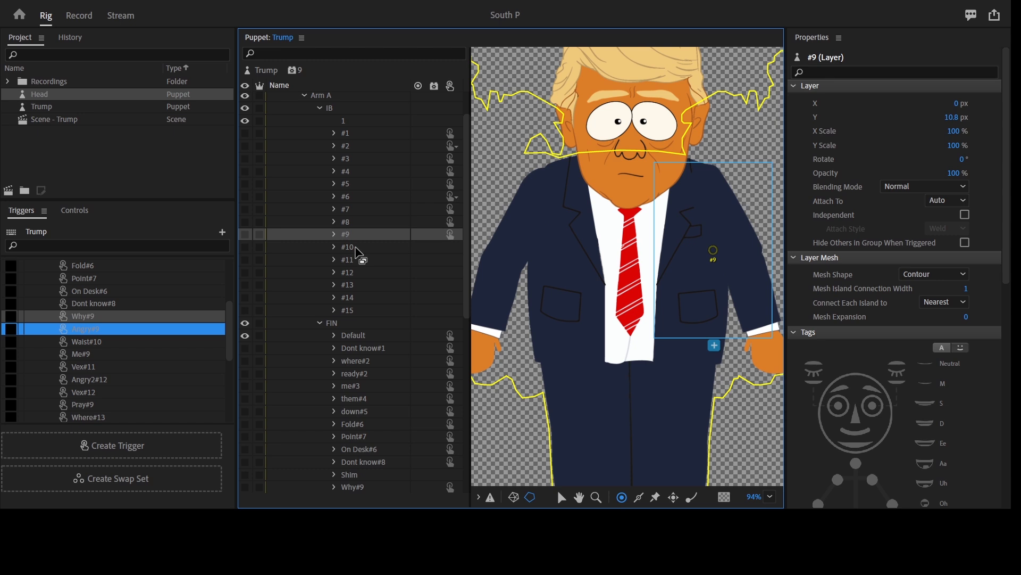
drag(355, 247, 130, 342)
drag(354, 236, 148, 353)
drag(352, 260, 143, 377)
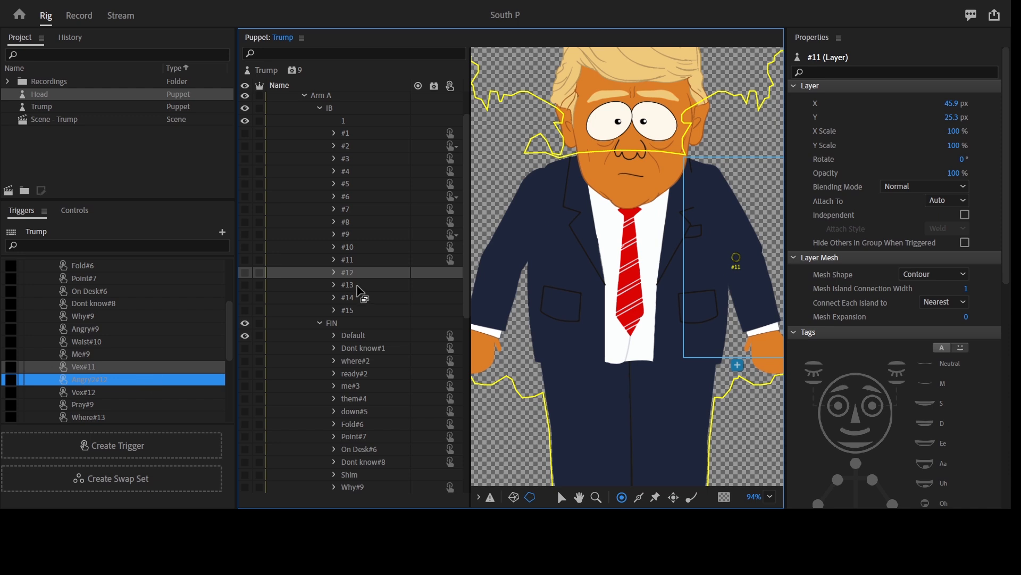
drag(356, 274, 137, 394)
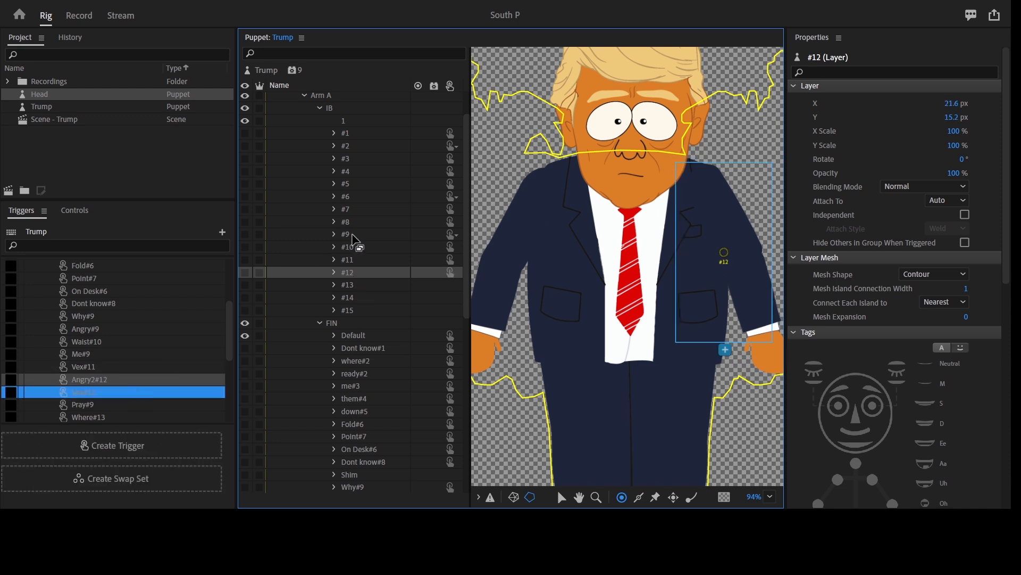
Add IB layer #9 to the Pray#9 and one#9 triggers, #13 to Where#13, noo#13, Dont#13 and Far#13, and #14 to noo2#14
drag(355, 236, 114, 400)
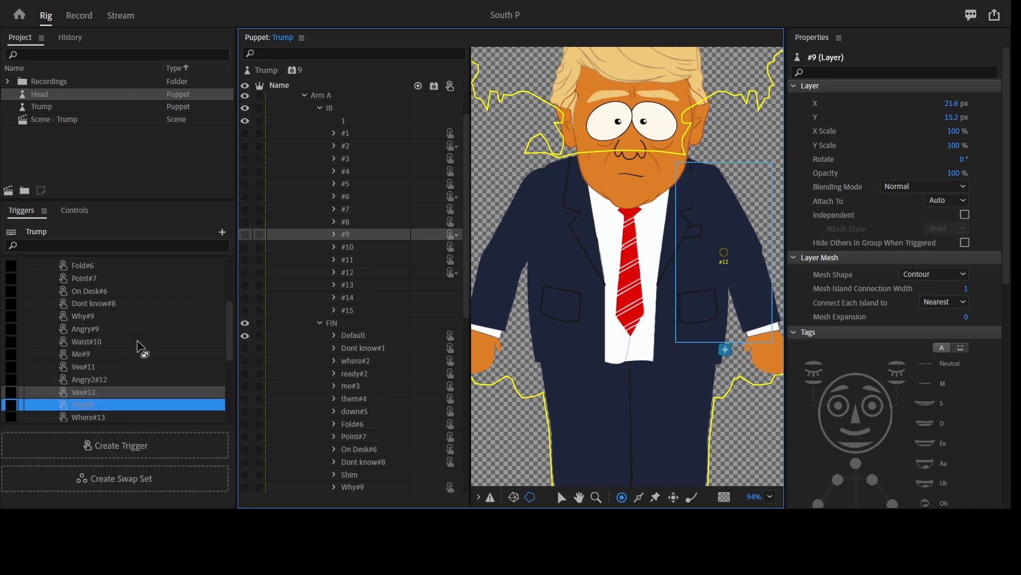
drag(356, 284, 121, 302)
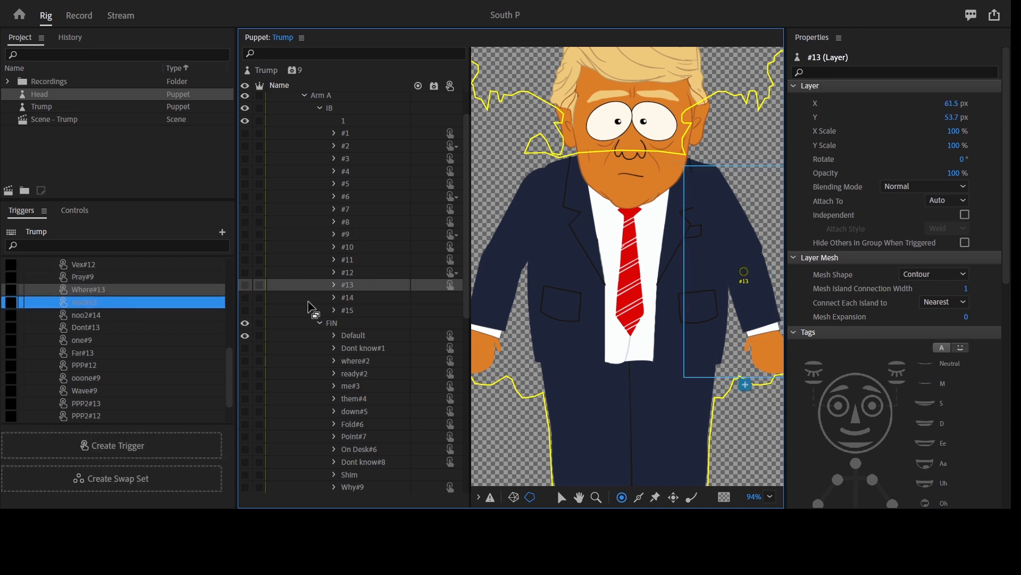
drag(354, 301, 138, 326)
drag(353, 276, 122, 339)
drag(349, 326, 127, 351)
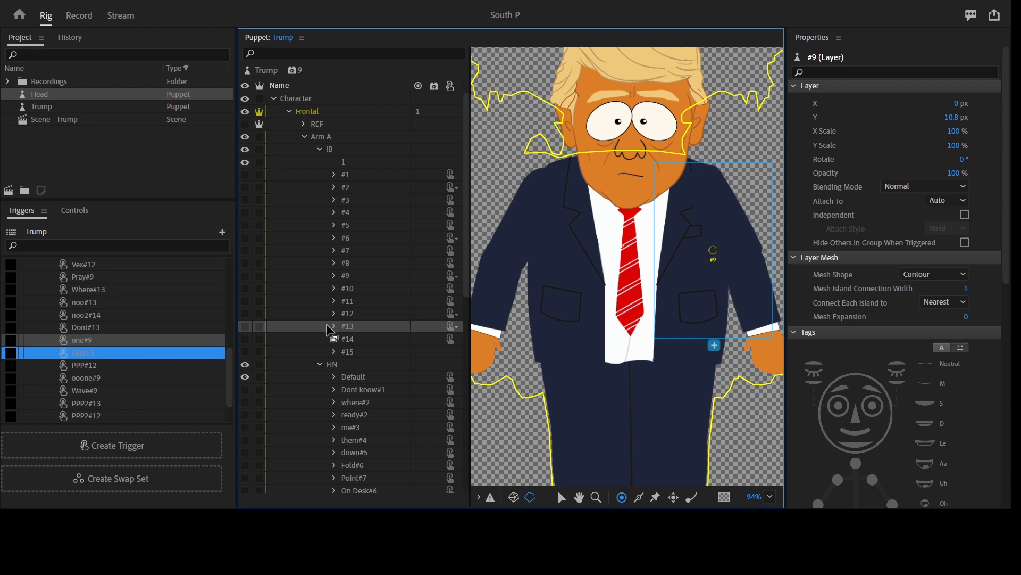
Add IB layer #12 to PPP#12 and PPP2#12, #9 to ooone#9 and Wave#9, #13 to PPP2#13, and #14 to Sp#14 and point#14
drag(352, 314, 137, 366)
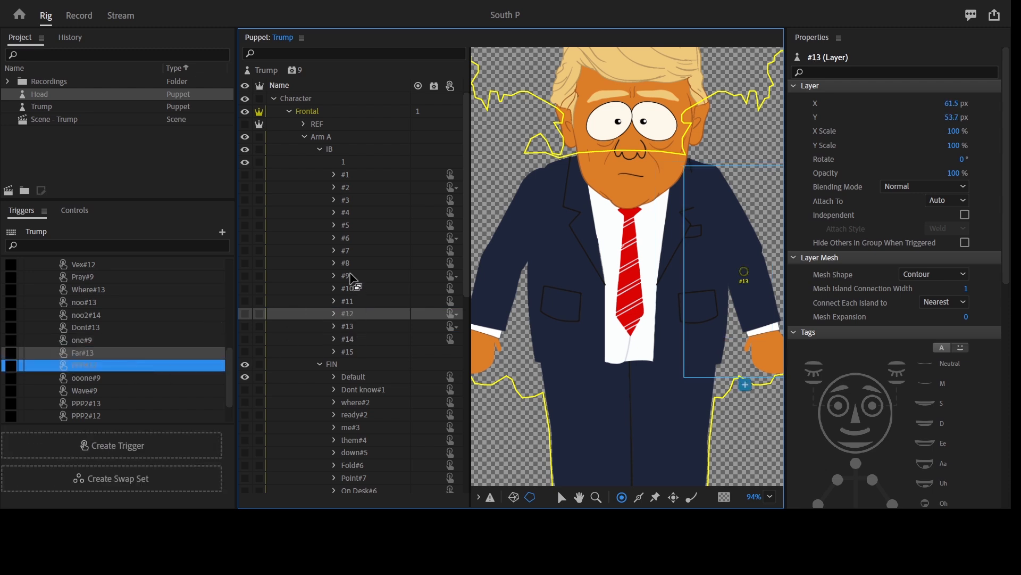
drag(352, 278, 121, 380)
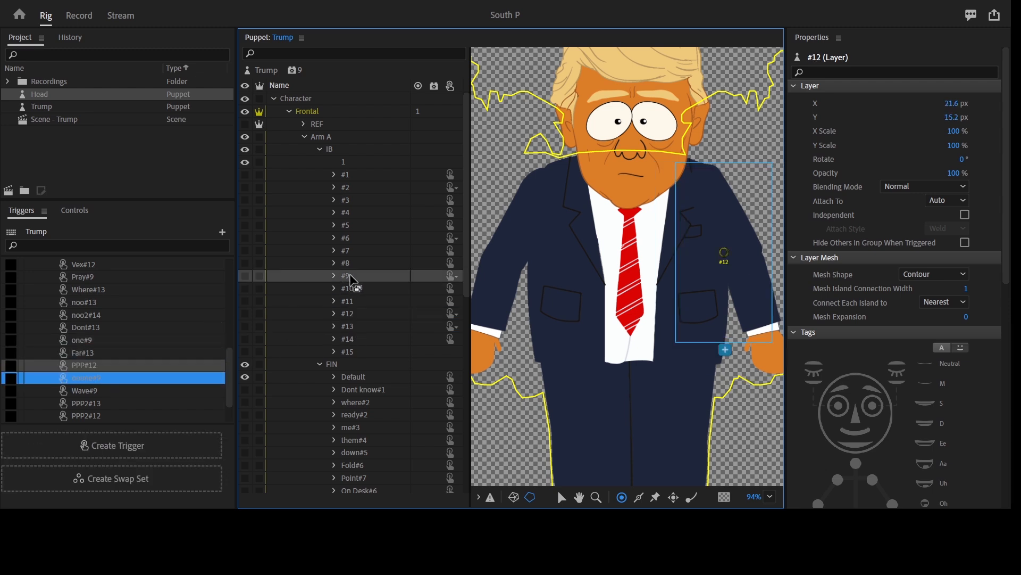
drag(352, 278, 144, 380)
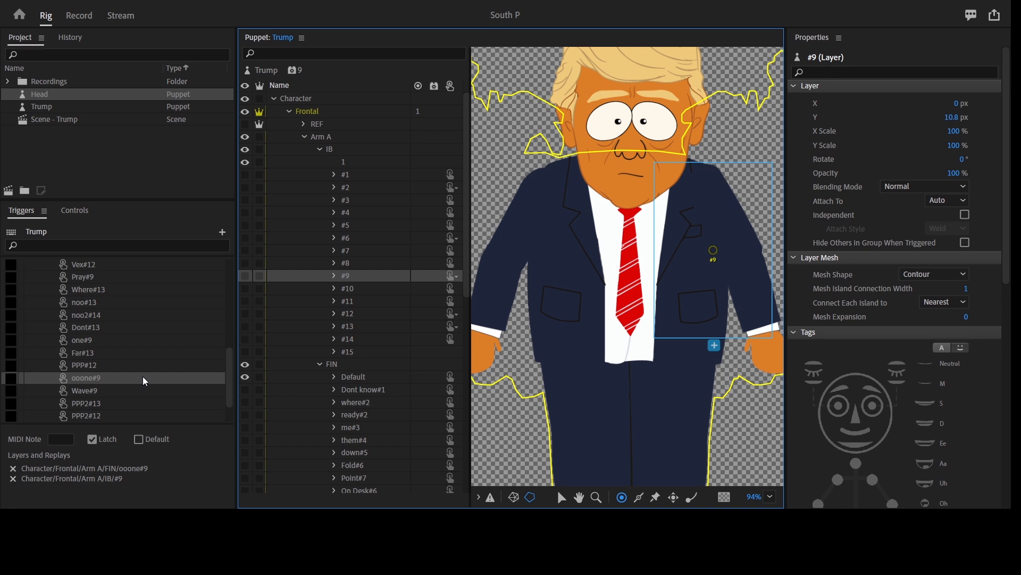
drag(352, 280, 116, 395)
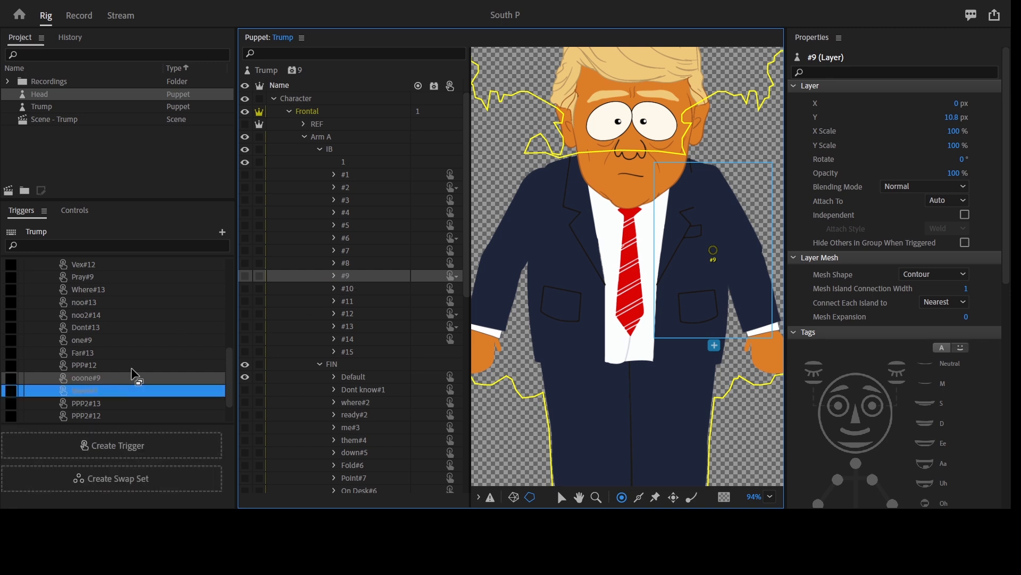
drag(355, 326, 133, 379)
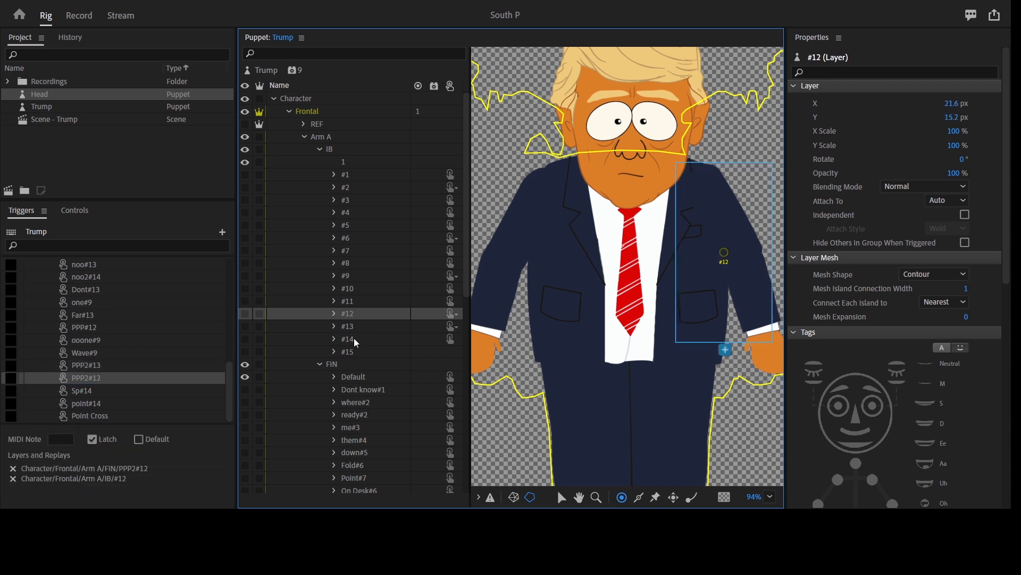
drag(354, 339, 137, 394)
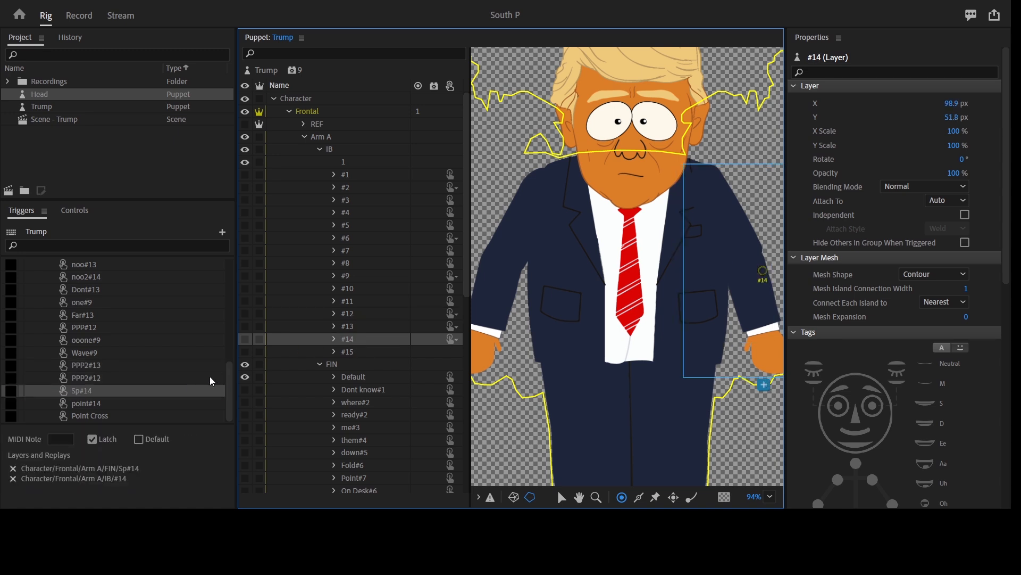
drag(354, 352, 121, 409)
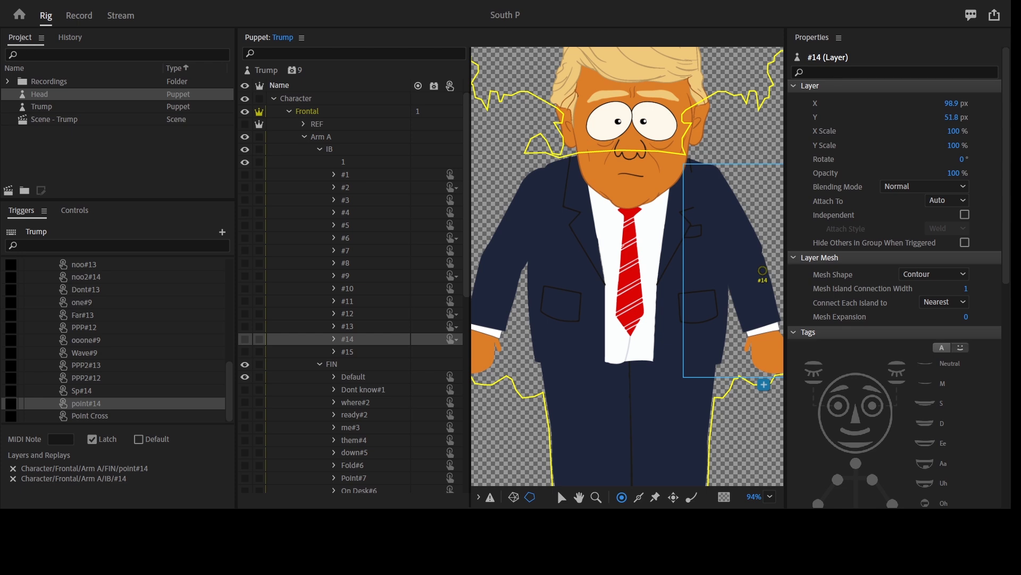
Delete the Point Cross trigger from the FIN swap set
key(alt+Tab)
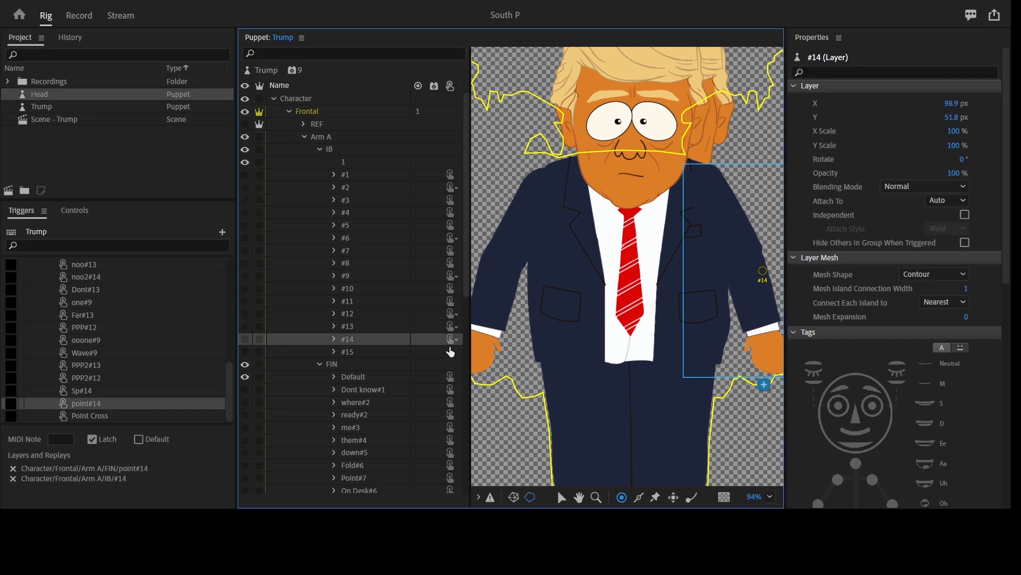
click(345, 351)
click(107, 416)
key(Delete)
Add the Point Cross#15 layer as a trigger in the FIN swap set and attach IB layer #15 to it
scroll(337, 374, down, 10)
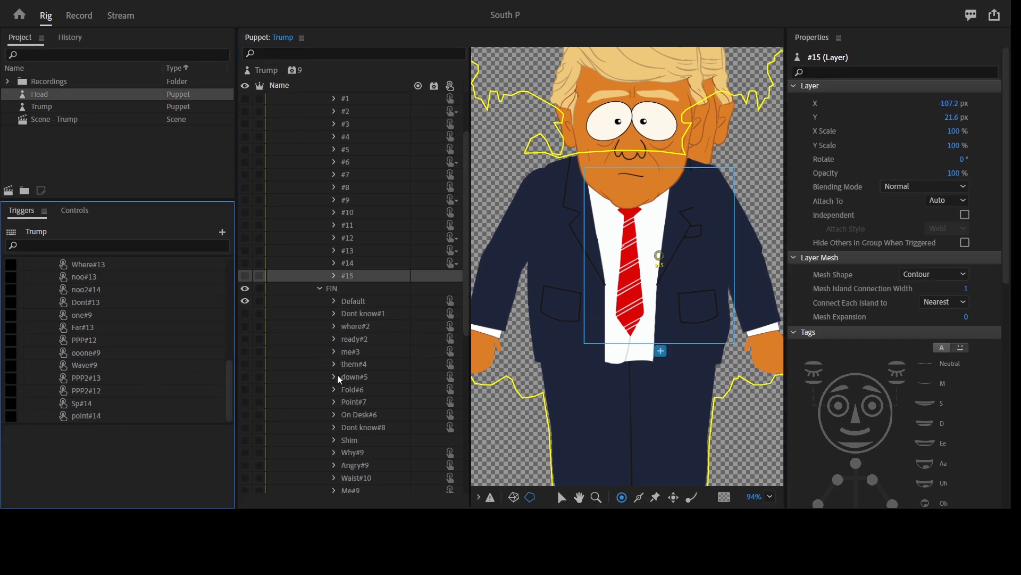
drag(374, 411, 254, 376)
scroll(148, 335, up, 10)
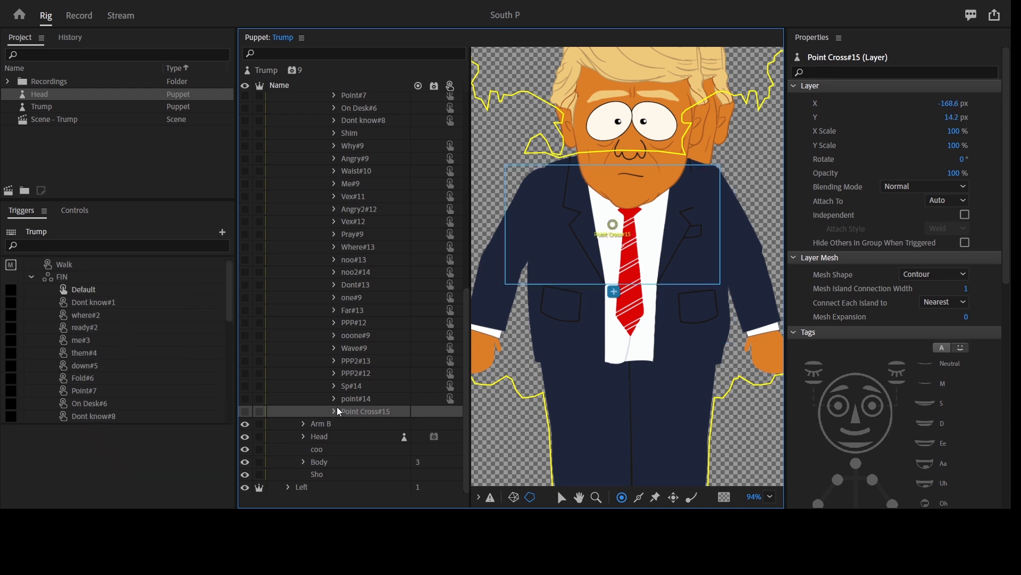
drag(339, 411, 133, 354)
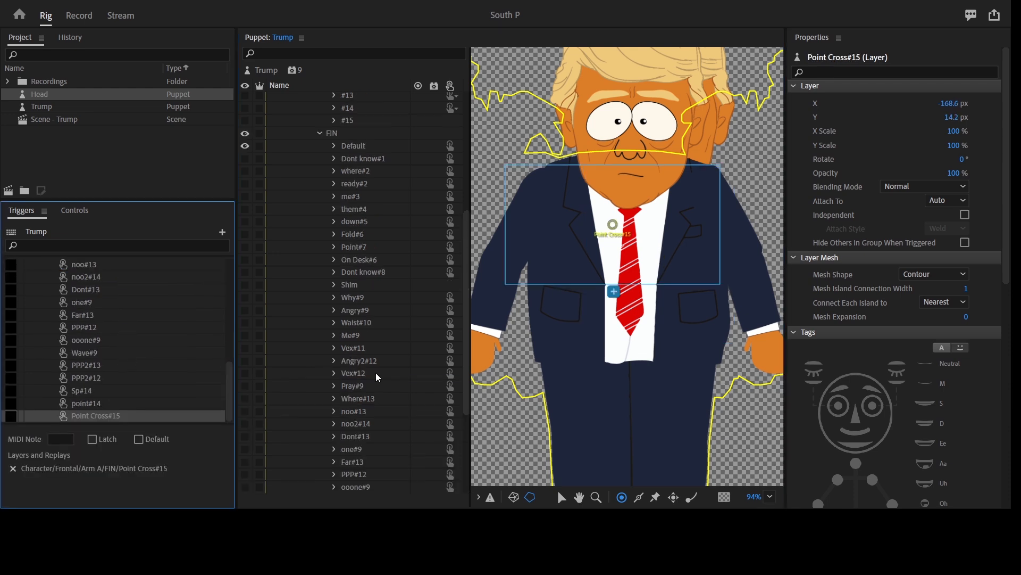
drag(128, 406, 128, 412)
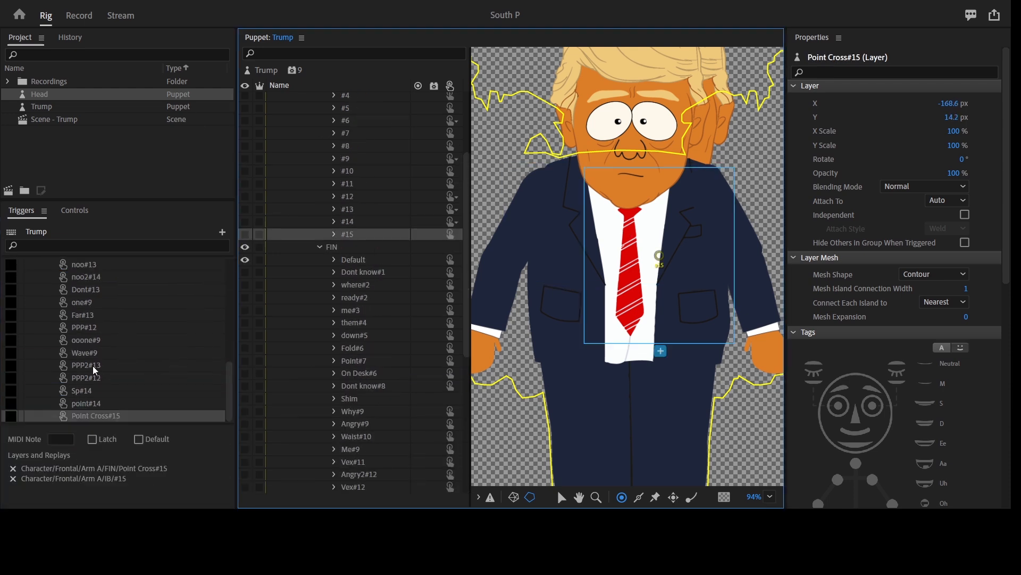
Collapse the FIN swap set and rename it HandA
scroll(95, 368, up, 10)
click(31, 278)
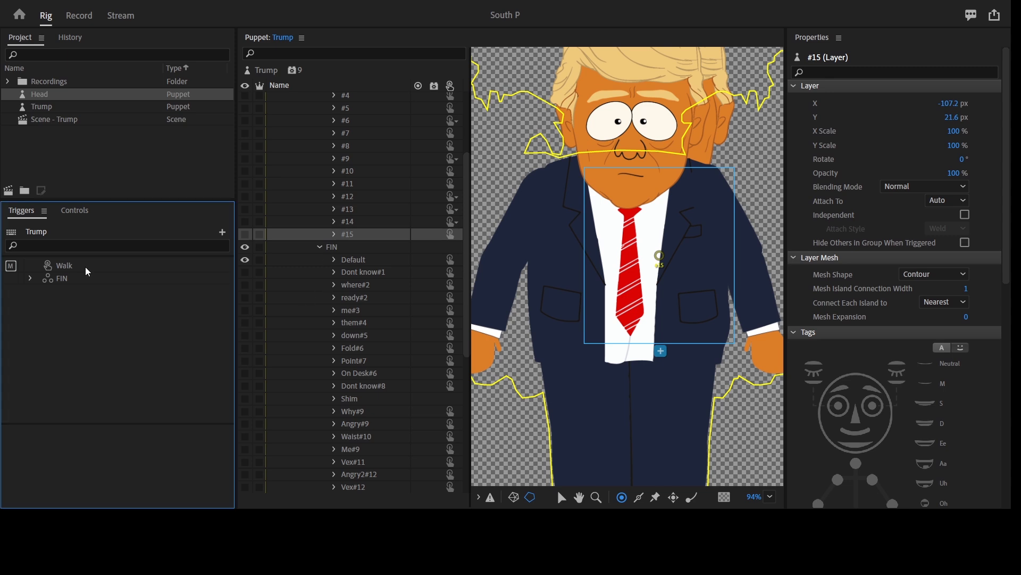
double_click(89, 280)
text(HandA)
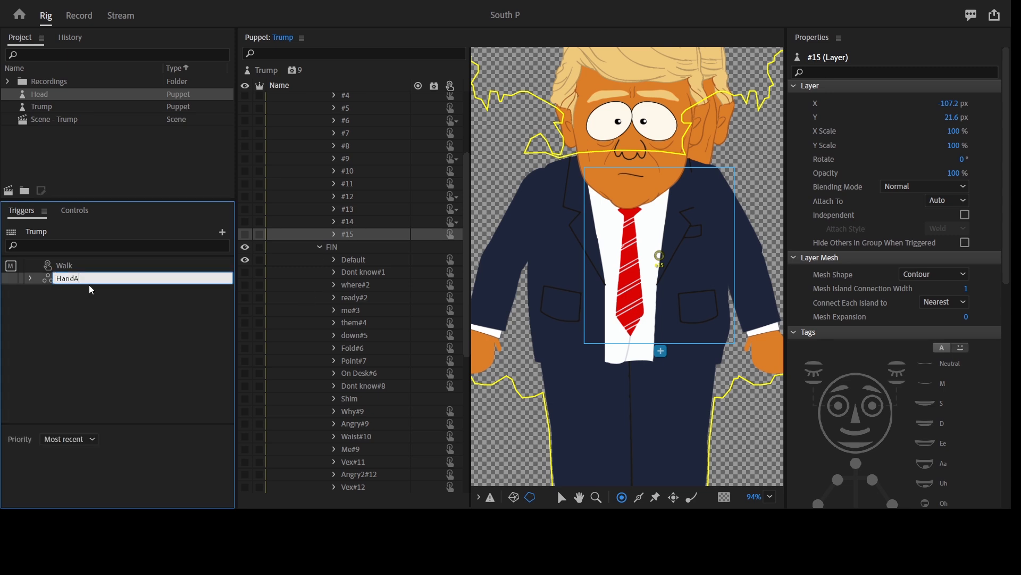
key(Return)
click(147, 293)
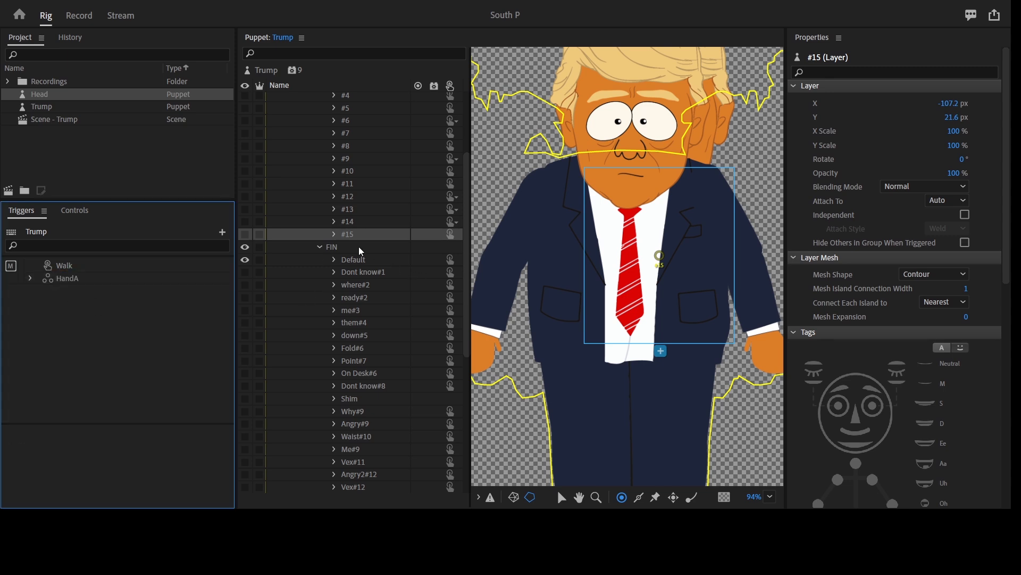
Select IB layers #1 to #15 together with the FIN layers from Dont know#1 to Point Cross#15 in Arm A
scroll(369, 238, up, 5)
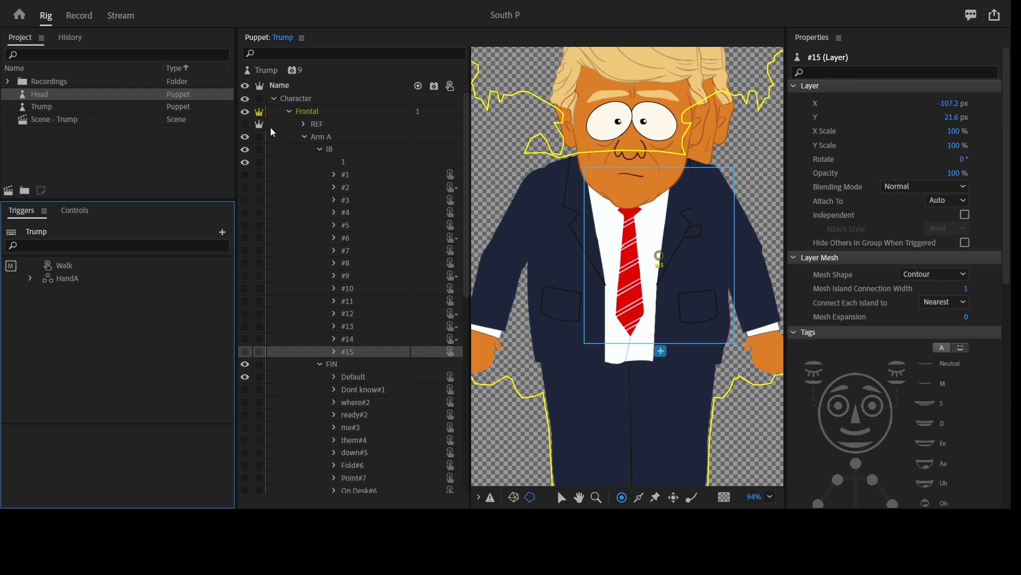
click(319, 149)
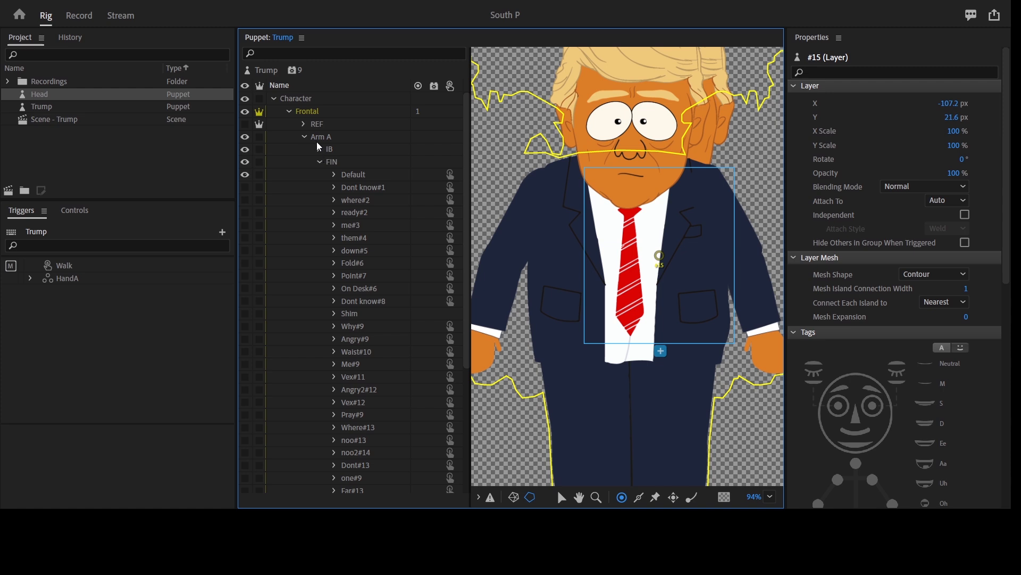
click(339, 151)
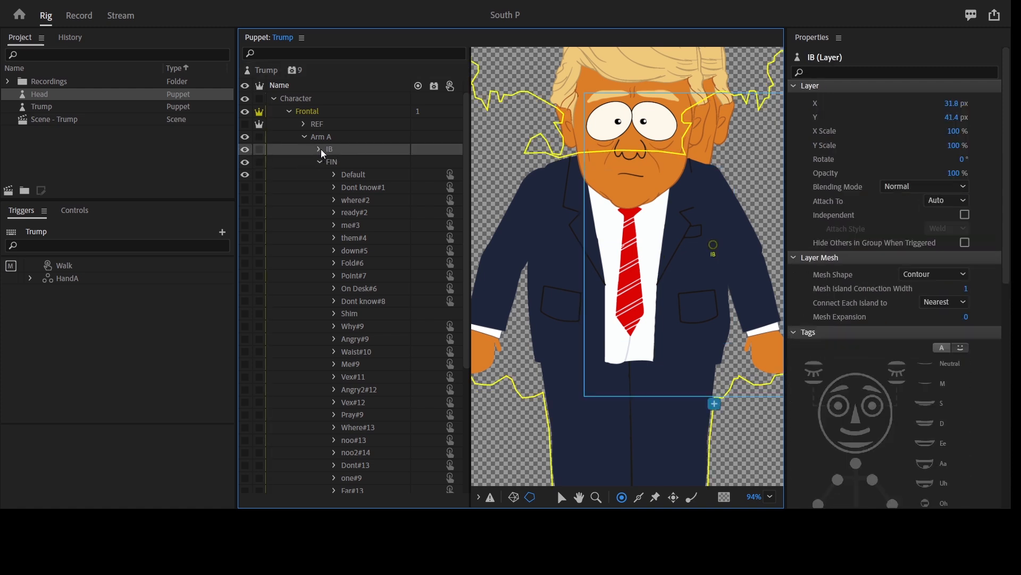
click(321, 150)
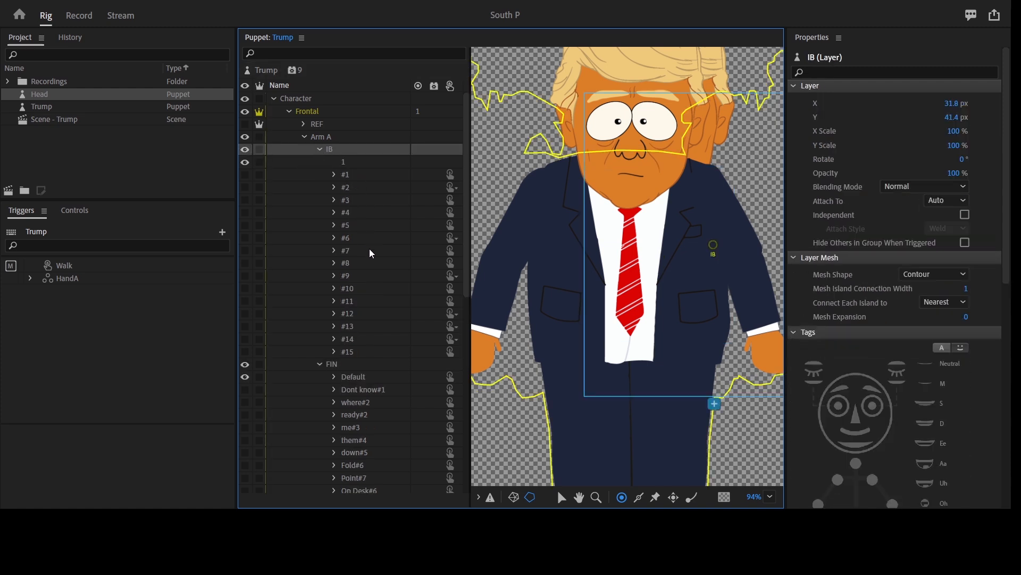
click(367, 174)
shift+click(370, 349)
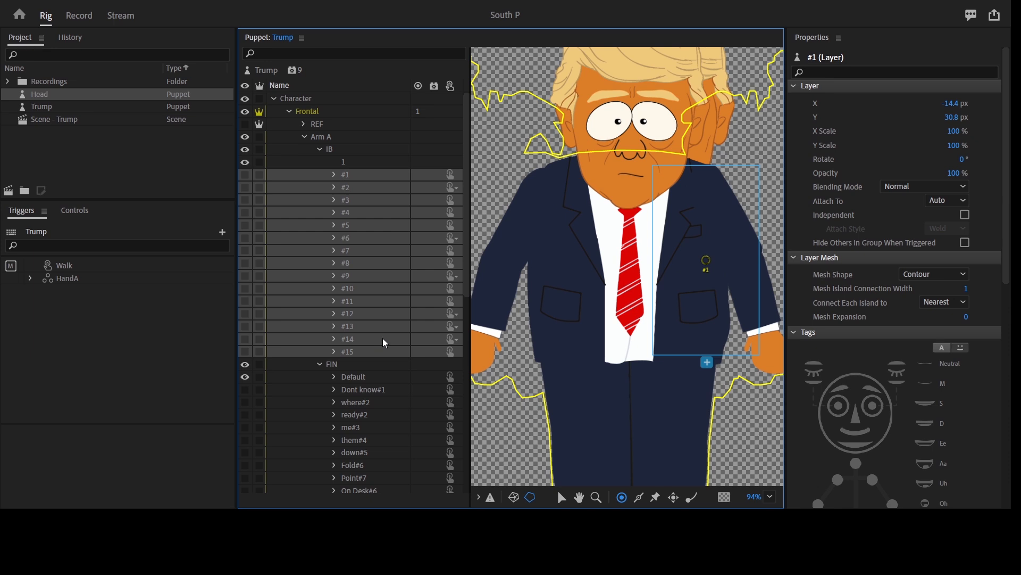
scroll(384, 336, down, 10)
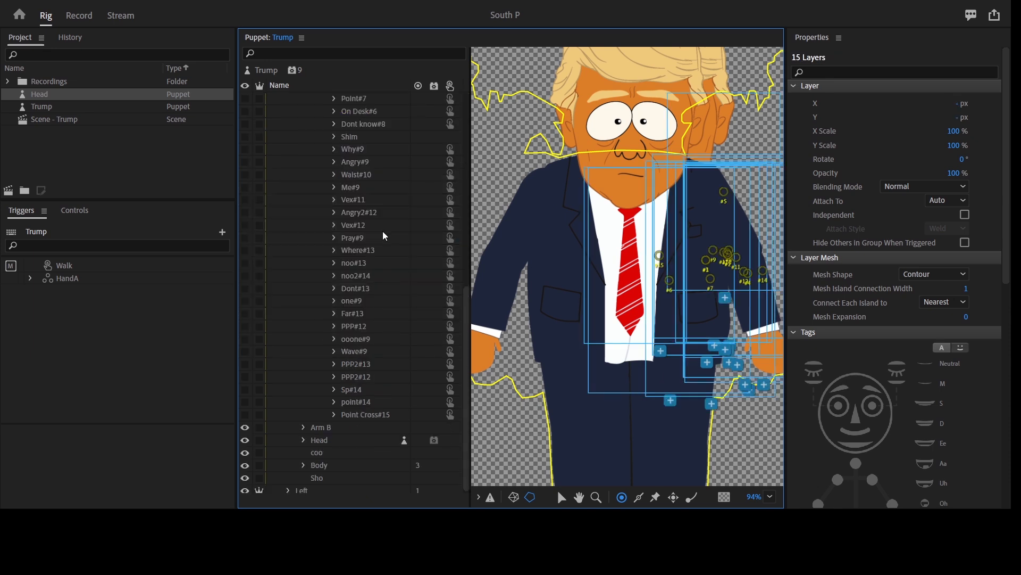
scroll(384, 233, up, 5)
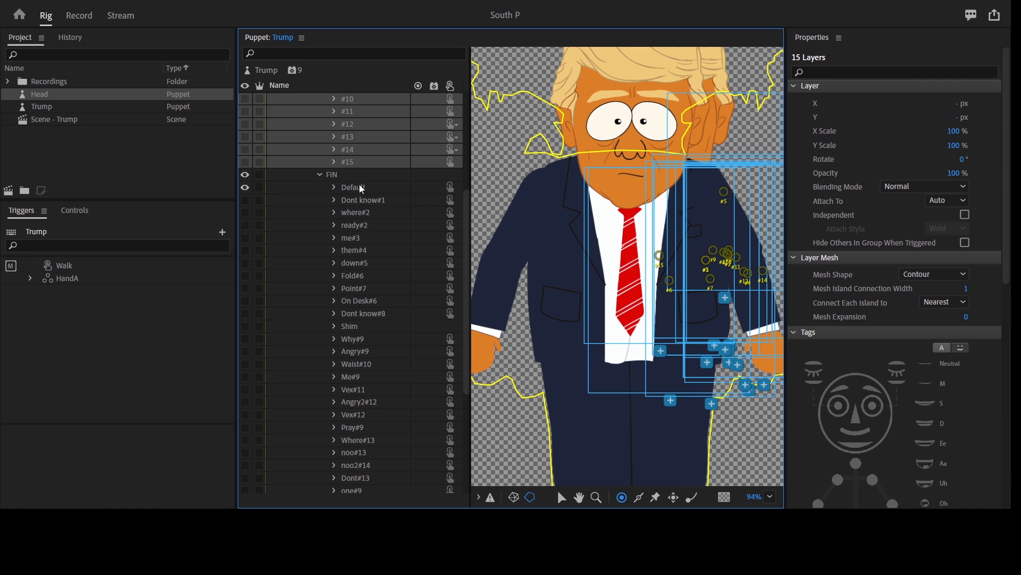
ctrl+click(375, 200)
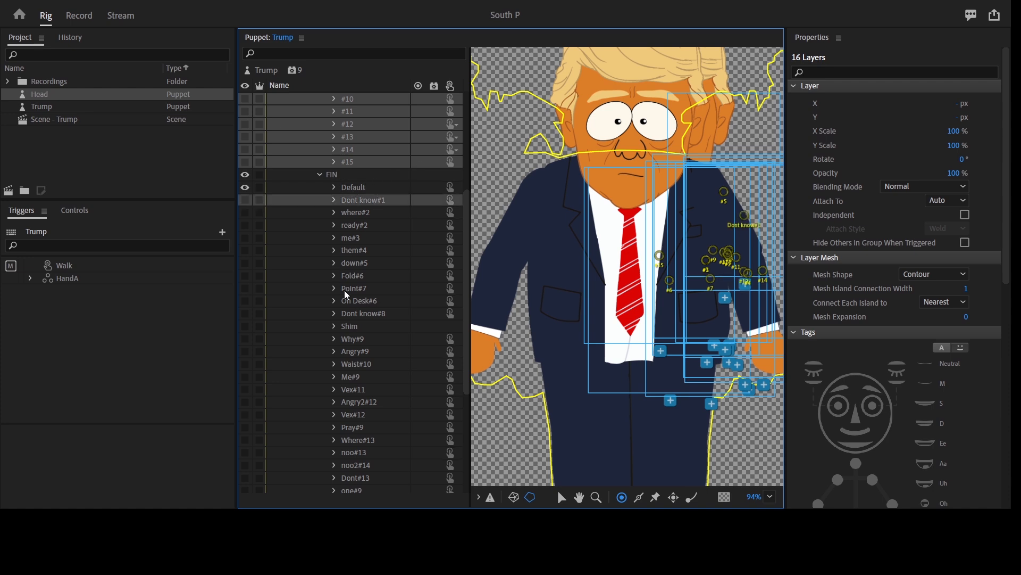
scroll(346, 295, down, 5)
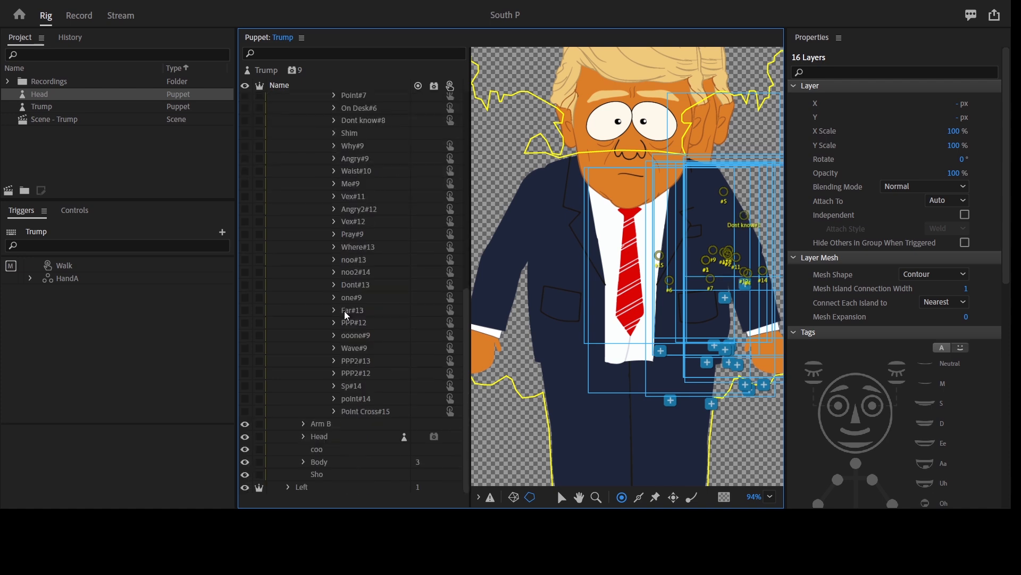
shift+click(360, 410)
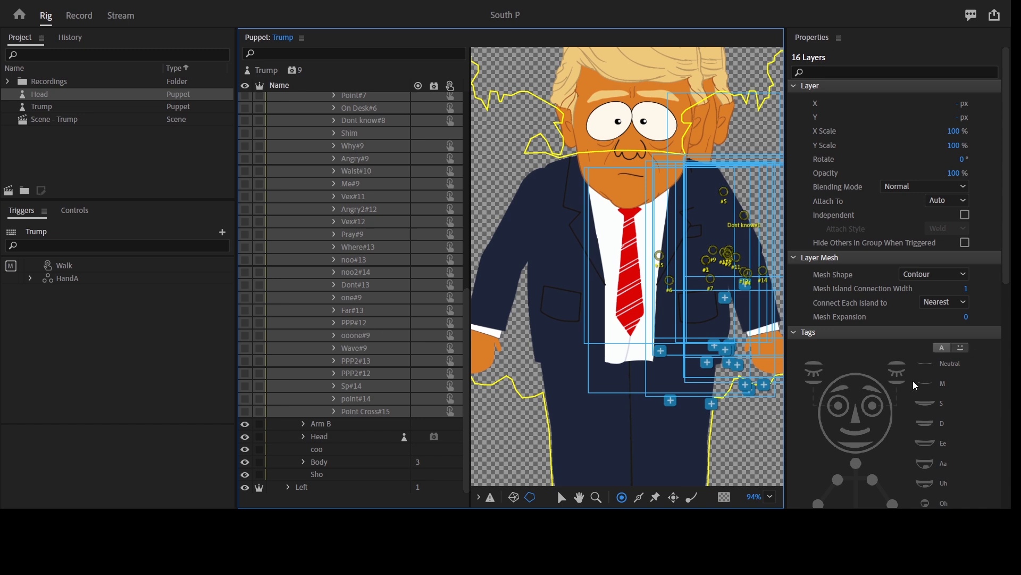
Add the Cycle Layers behavior to the selected arm layers, advancing every 2 frames with Forward and Reverse and Hold on Last Layer enabled
click(1009, 388)
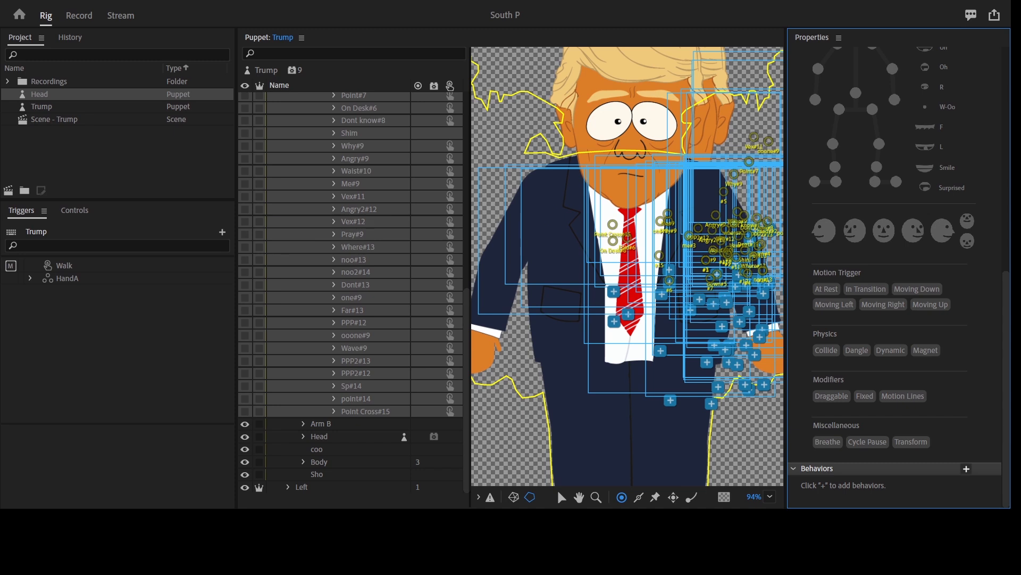
click(1008, 424)
scroll(1005, 424, down, 3)
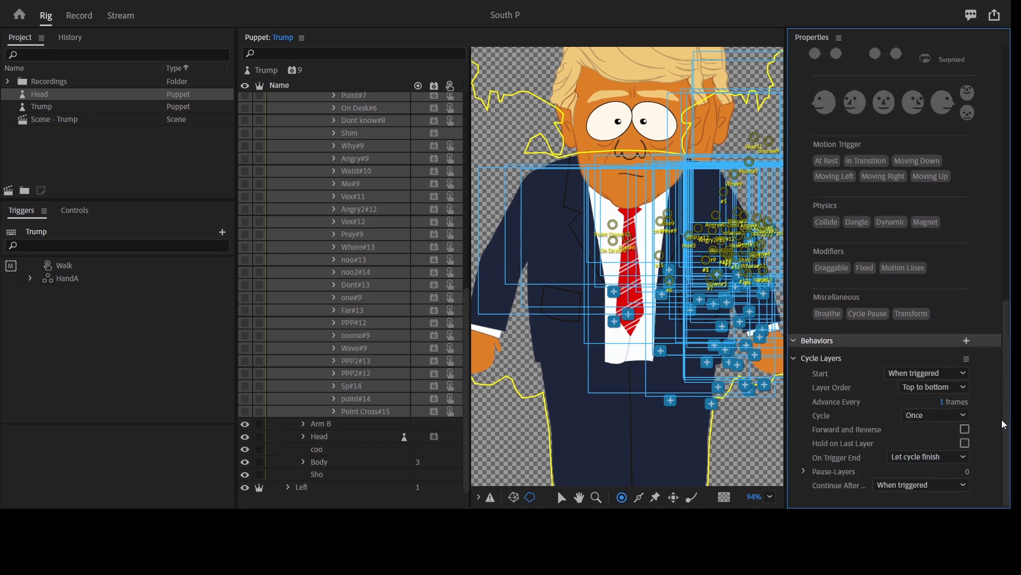
click(954, 405)
text(2)
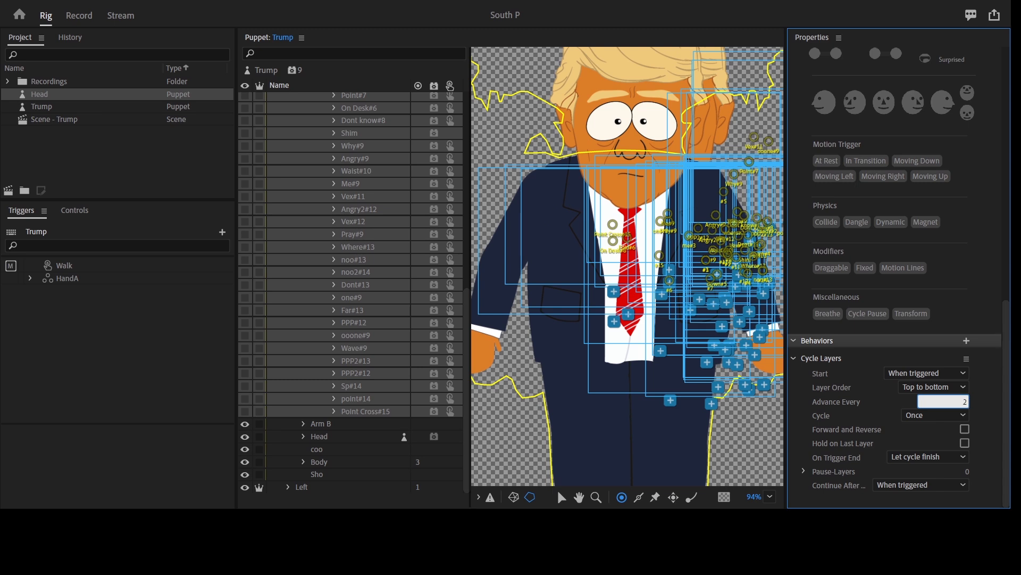
click(964, 429)
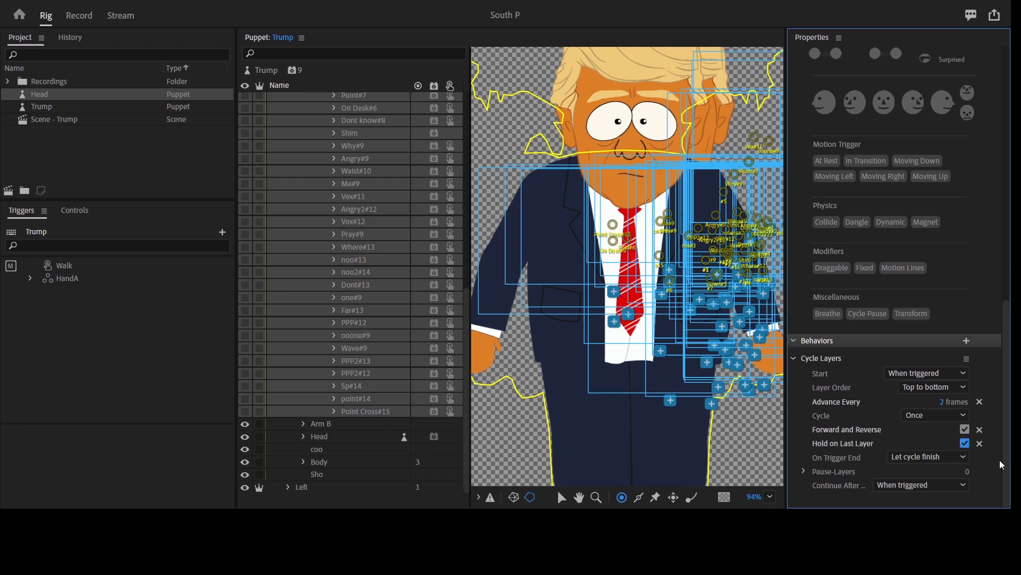
Expand the HandA swap set and assign trigger keys Q to Dont know#1, W to where#2, E to ready#2 and R to me#3
click(30, 279)
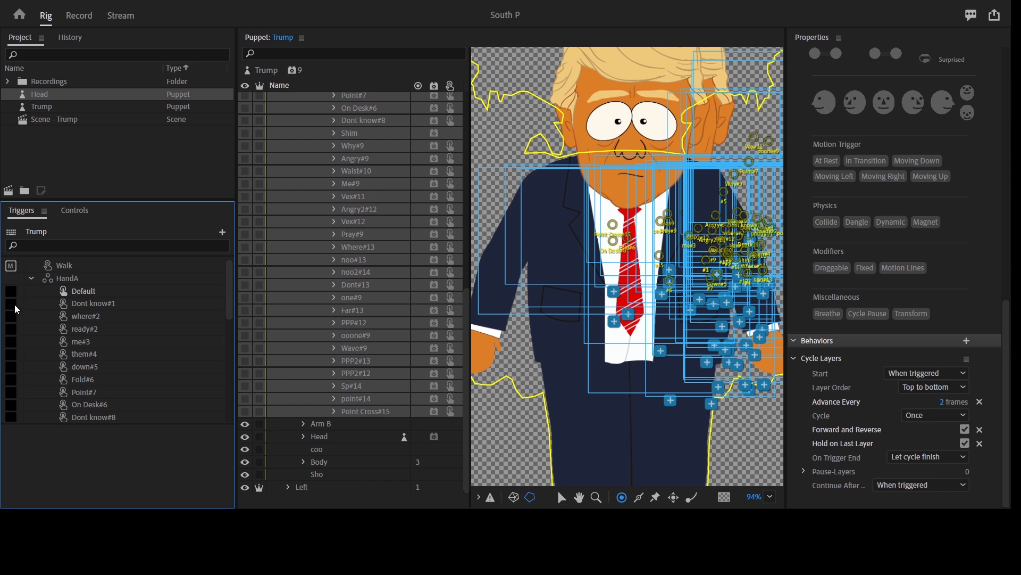
click(13, 301)
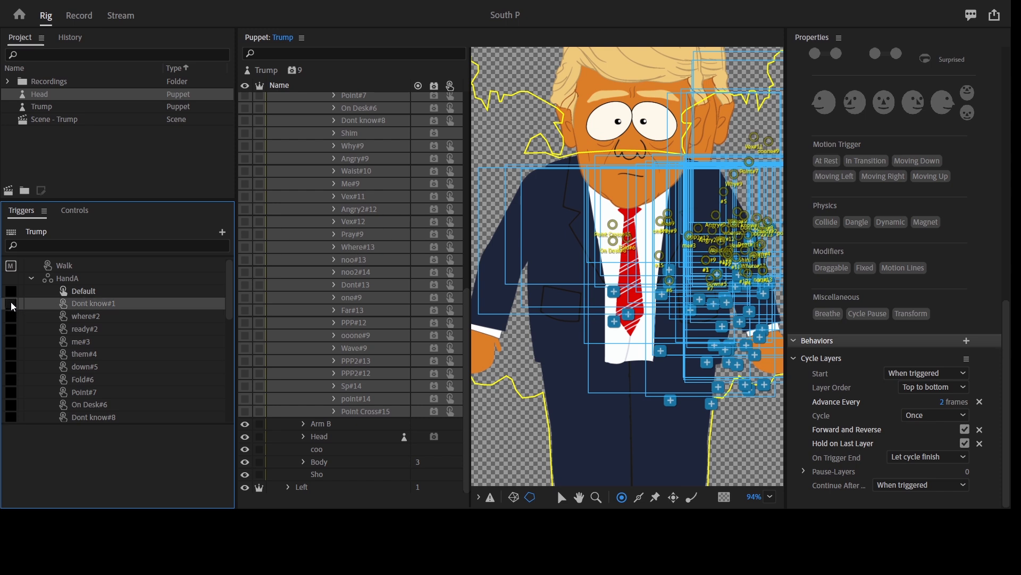
click(12, 306)
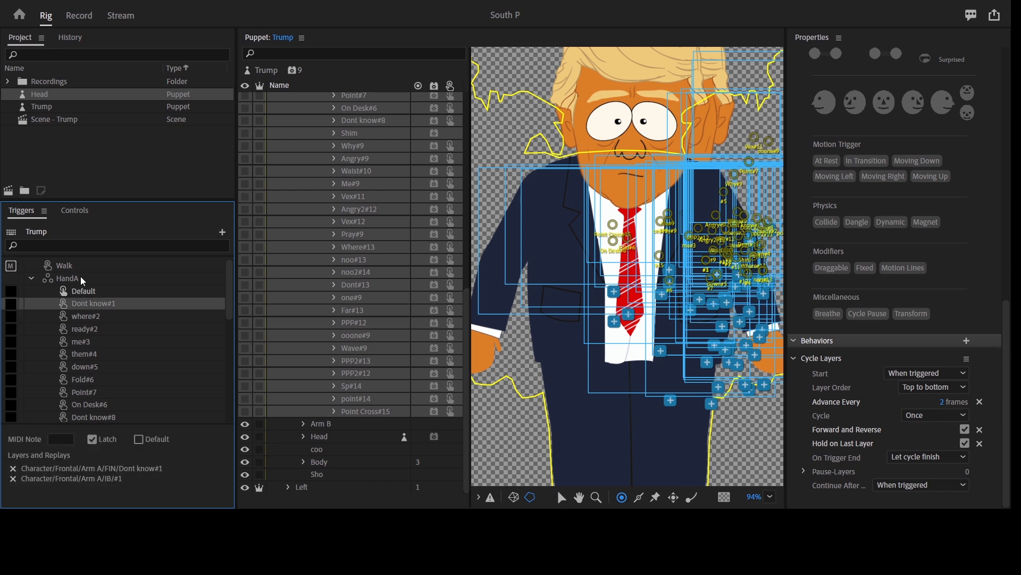
click(10, 304)
click(15, 316)
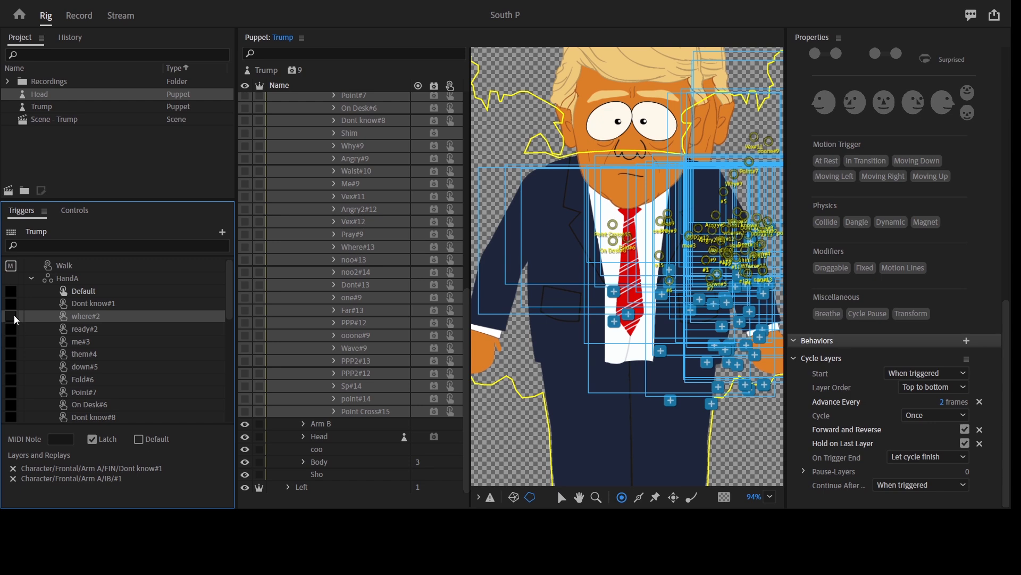
click(15, 316)
text(w)
click(14, 330)
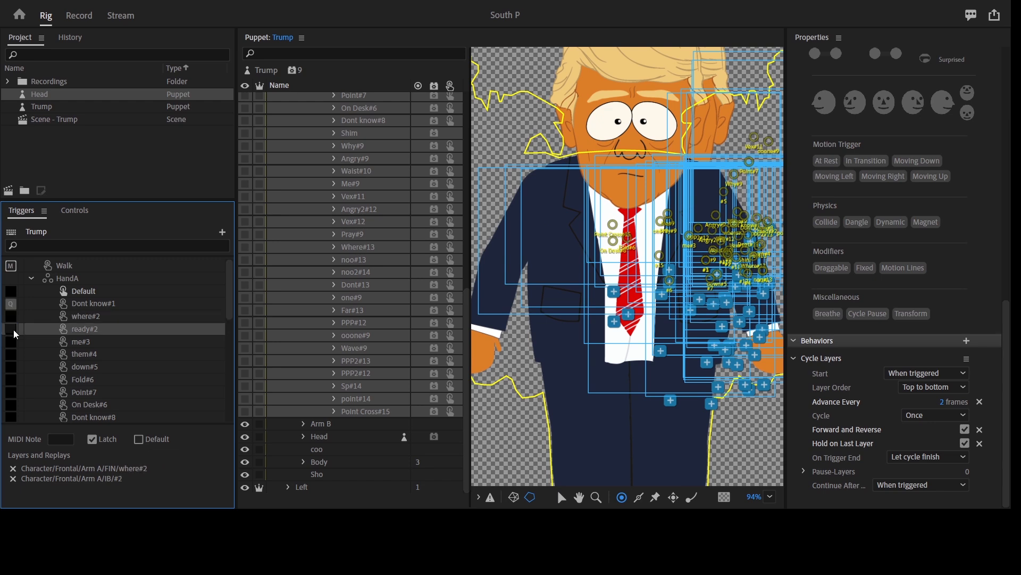
click(13, 341)
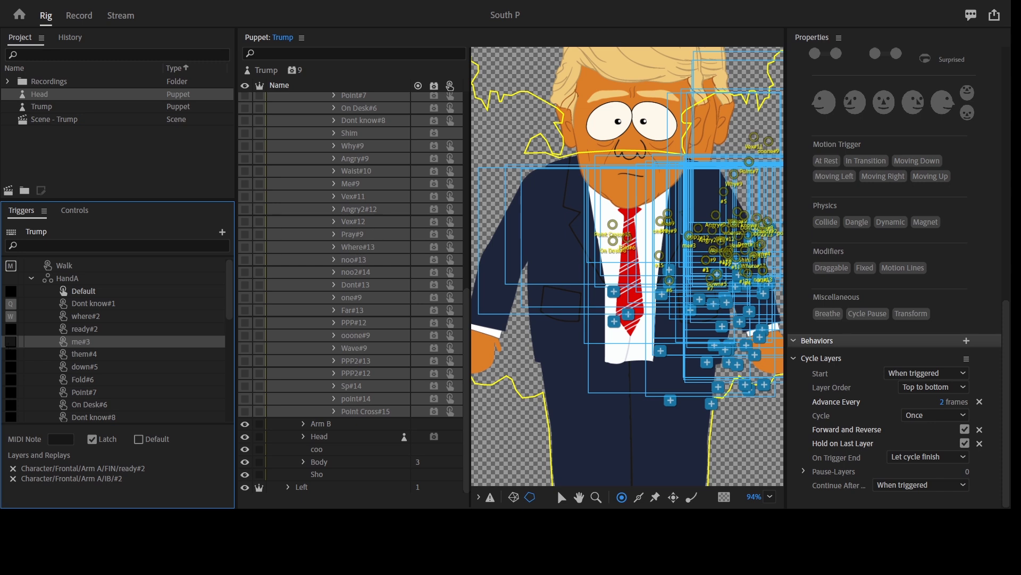
Assign trigger keys T to them#4, Y to down#5, U to Fold#6, I to Point#7 and O to On Desk#6
click(11, 355)
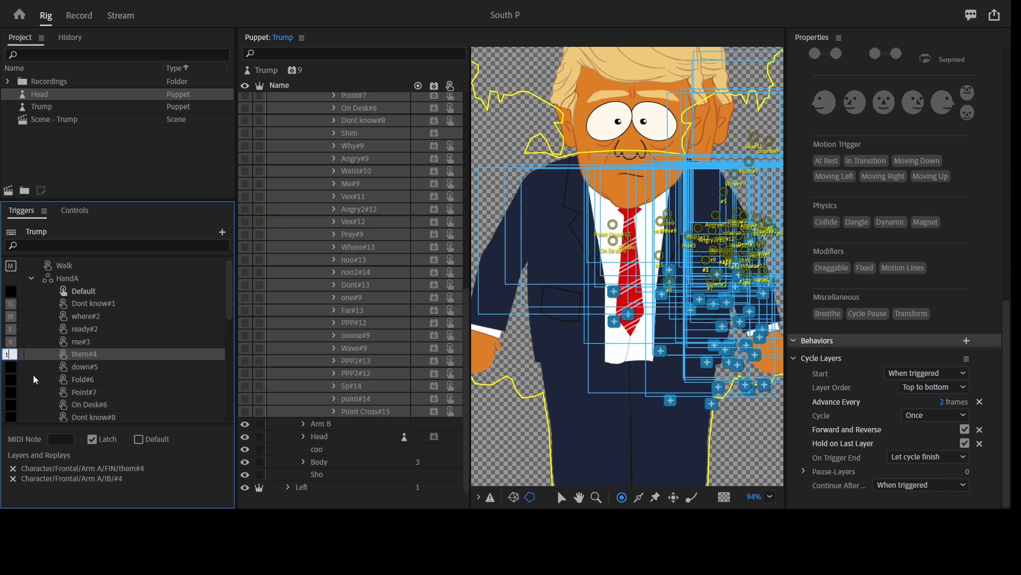
click(14, 367)
text(y)
click(12, 380)
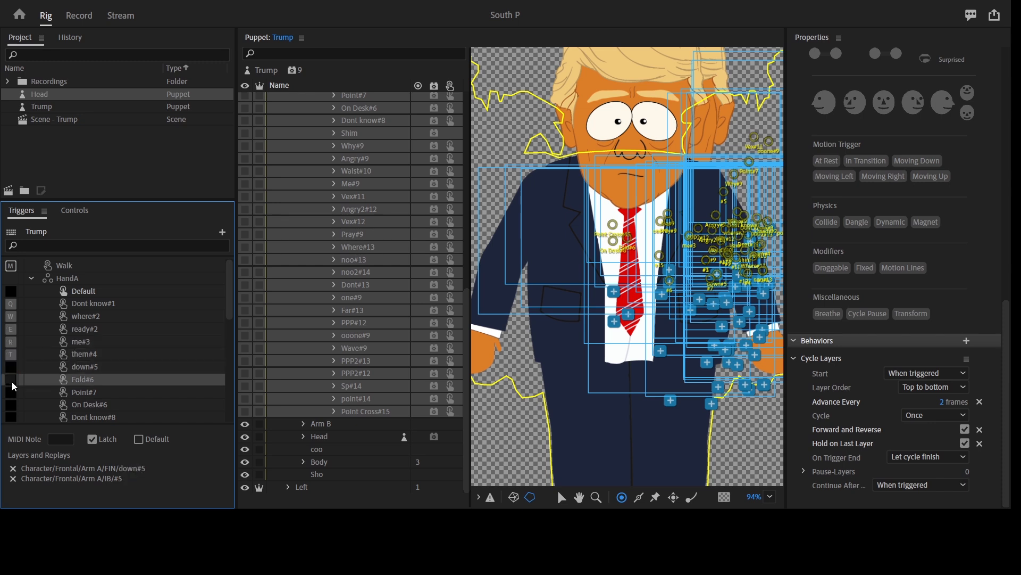
text(u)
click(12, 393)
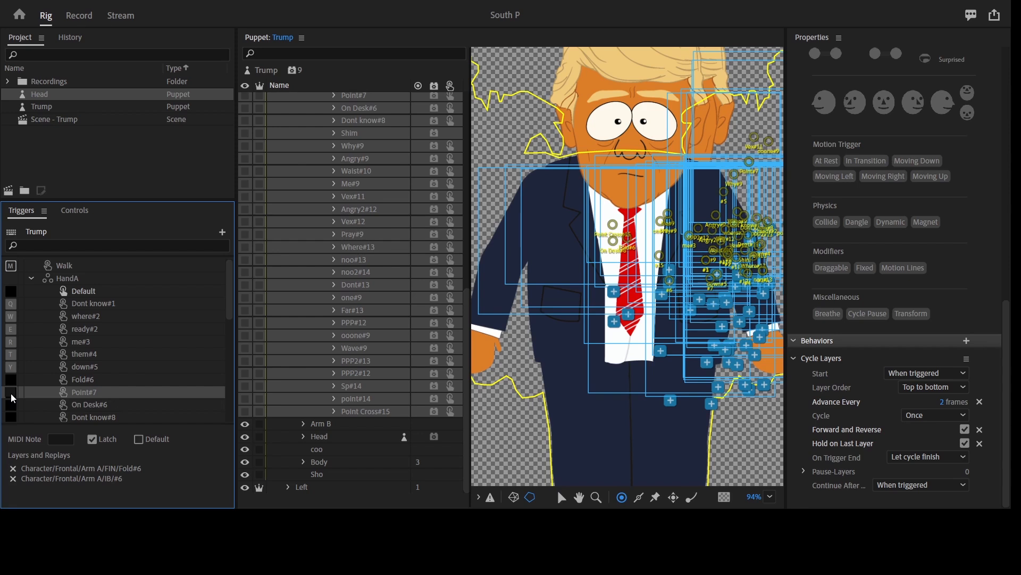
text(i)
click(17, 405)
text(o)
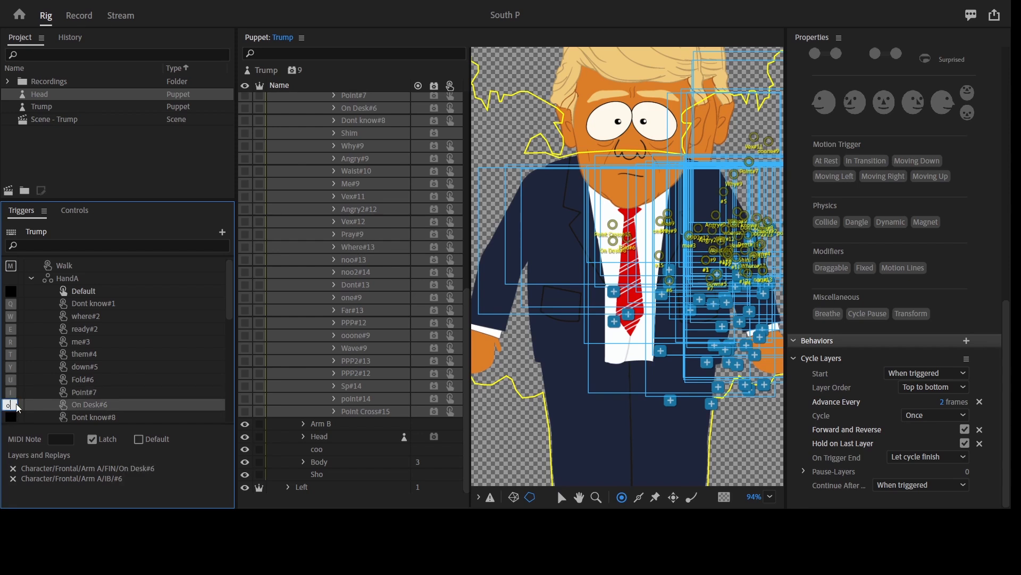
Reassign the trigger keys to P for Fold#6, U for Point#7, I for On Desk#6 and O for Dont know#8, and collapse HandA
scroll(18, 409, down, 3)
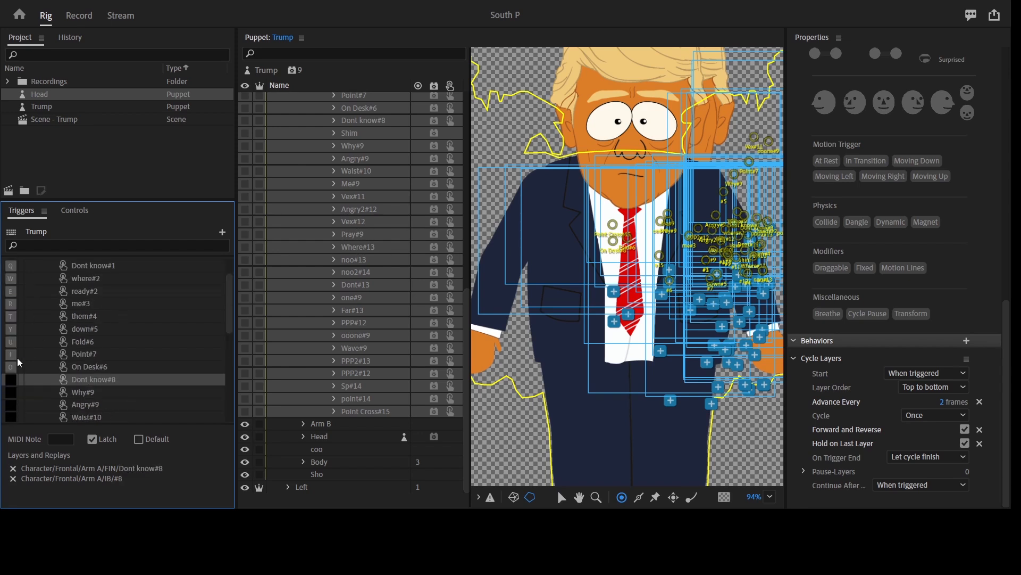
click(15, 343)
click(17, 345)
text(p)
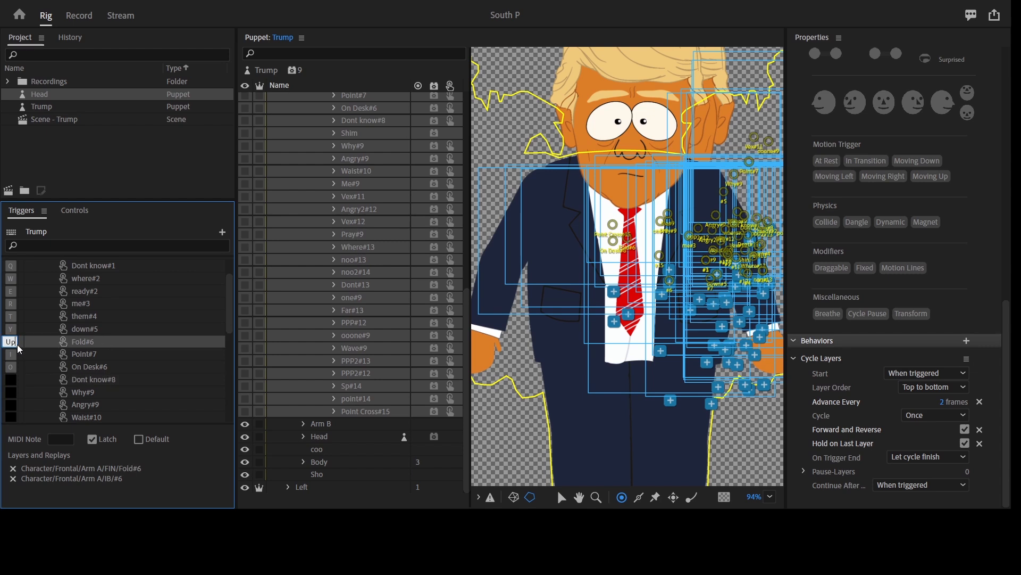
key(BackSpace)
click(115, 347)
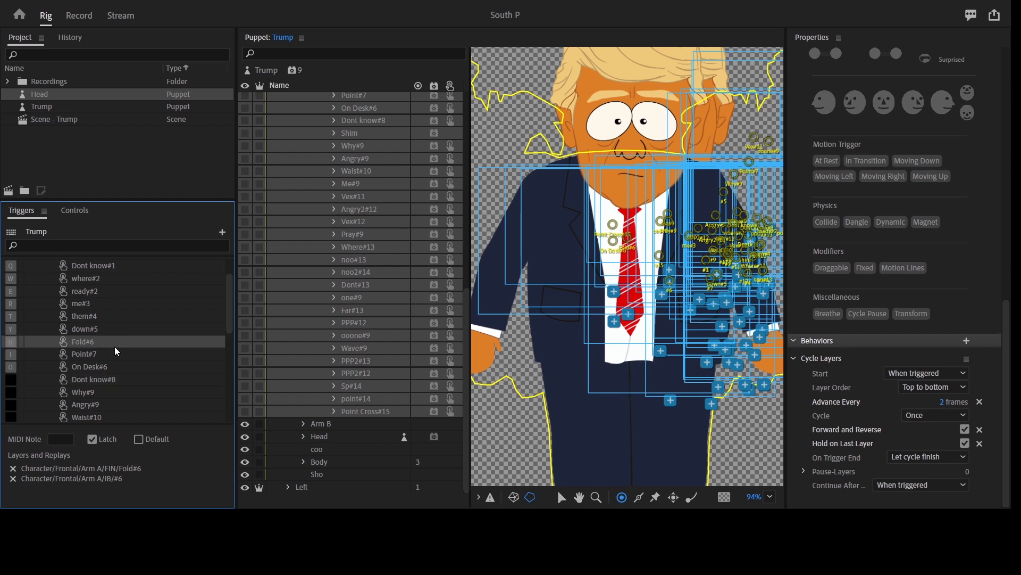
click(10, 354)
click(11, 367)
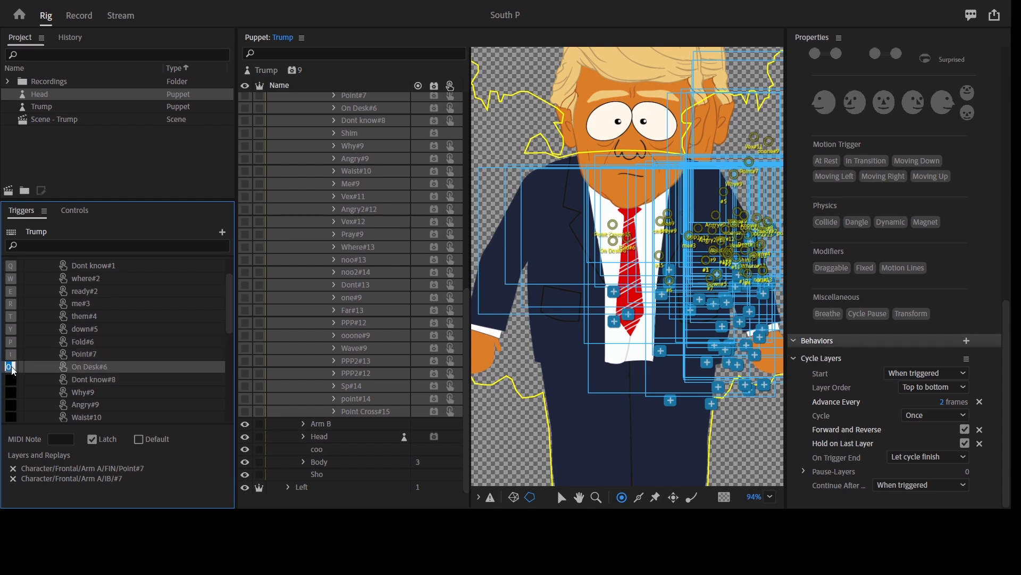
click(12, 367)
click(13, 383)
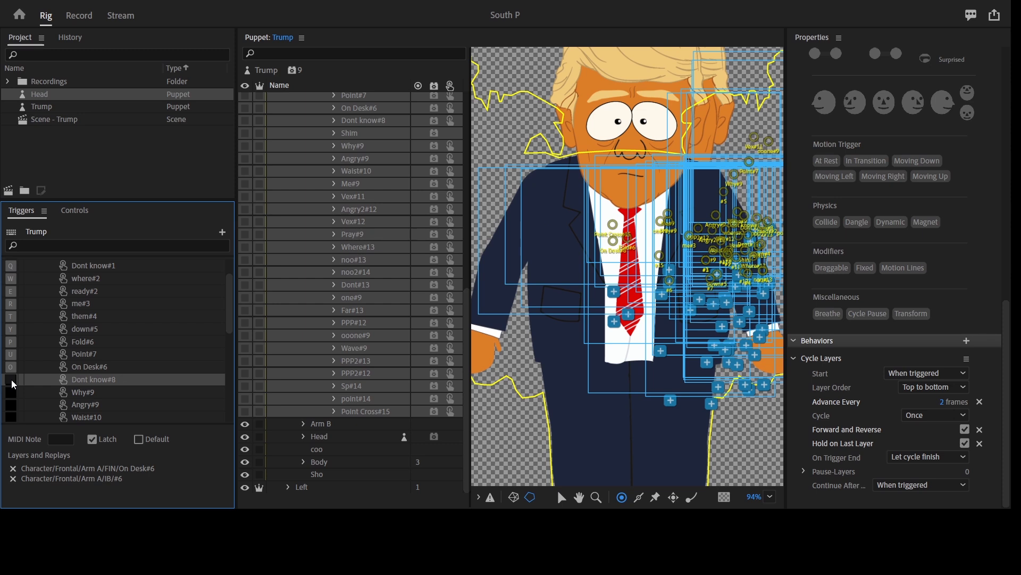
click(101, 367)
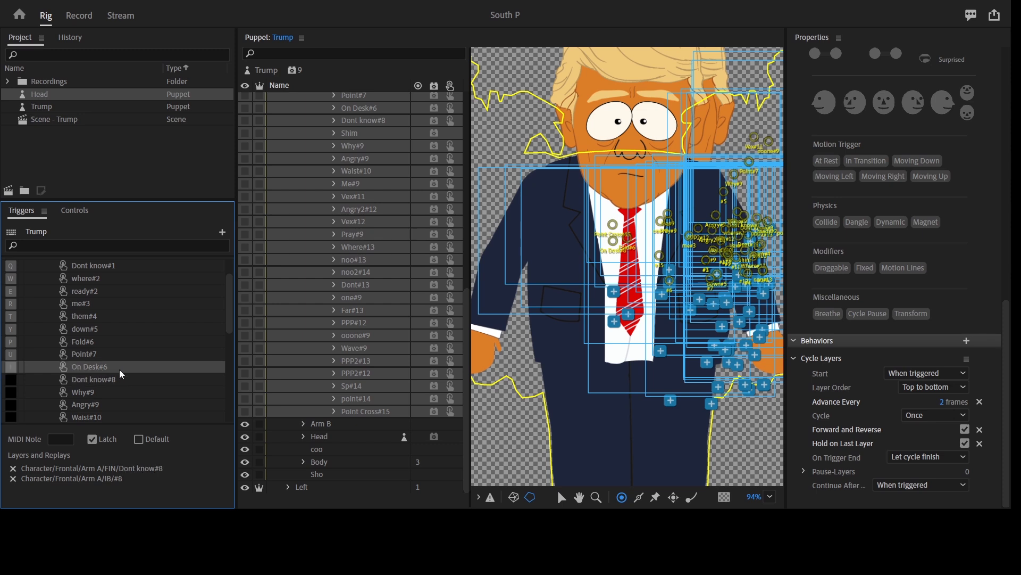
drag(228, 324, 226, 304)
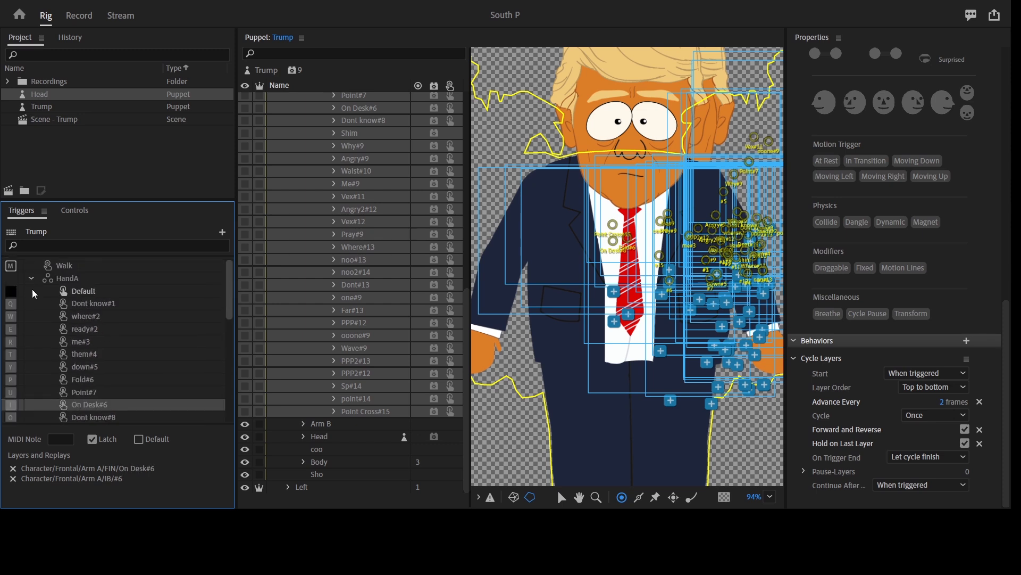
click(31, 278)
Set the Trump puppet's resolution to Draft (50%) and collapse the Arm A group with its FIN and IB subgroups
click(264, 72)
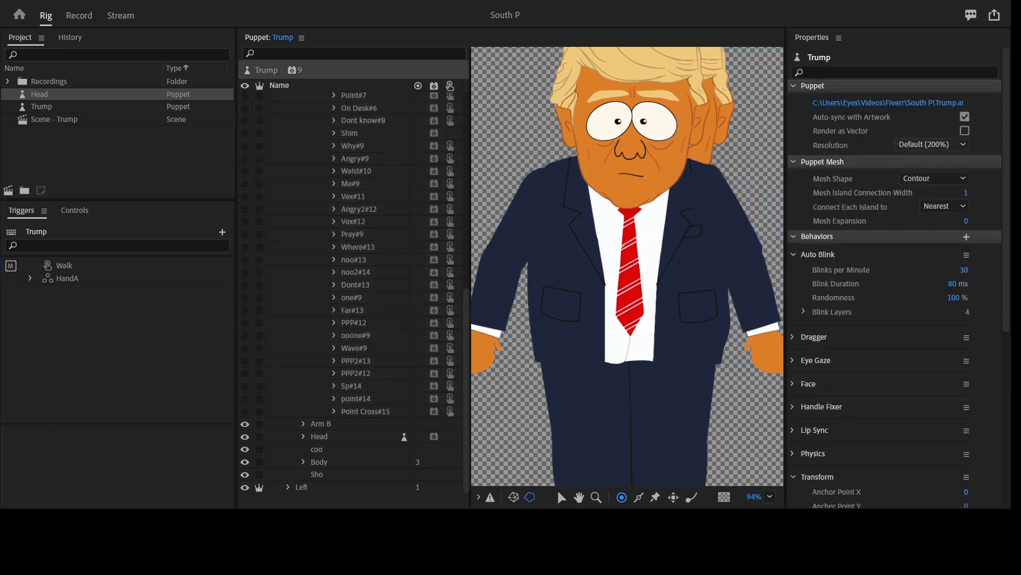
click(913, 157)
scroll(299, 170, up, 6)
click(318, 322)
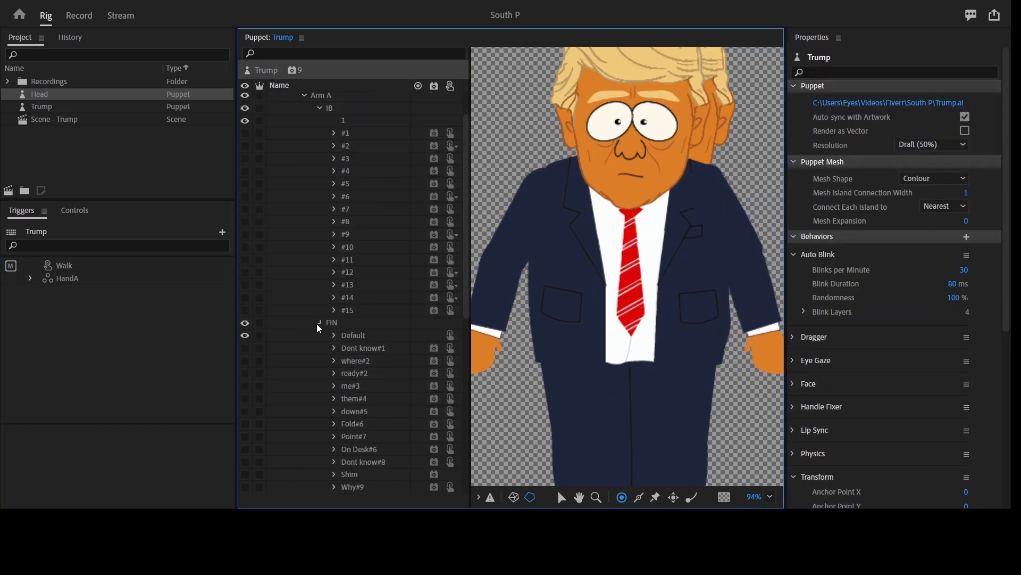
click(319, 150)
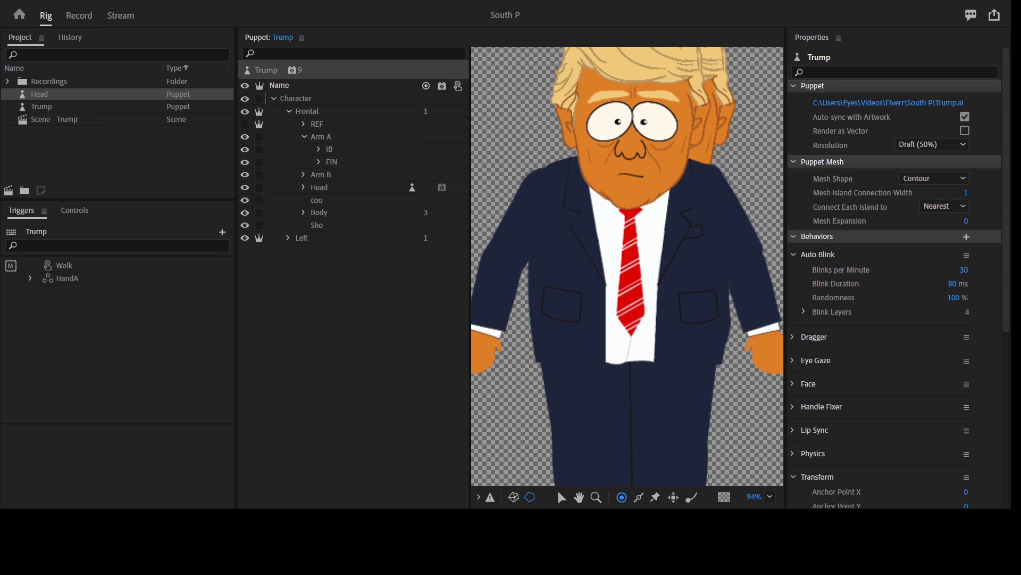
click(339, 138)
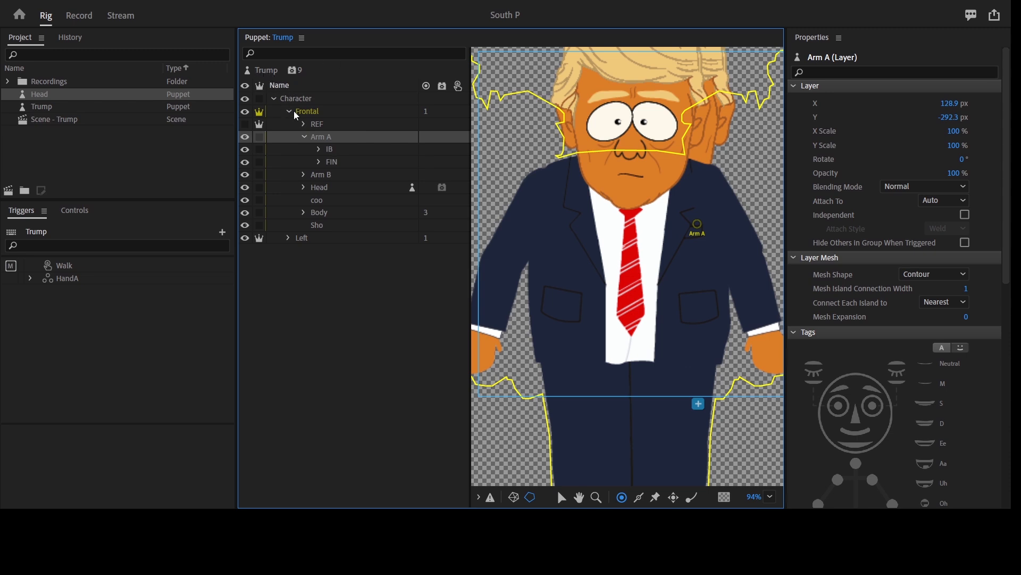
click(266, 75)
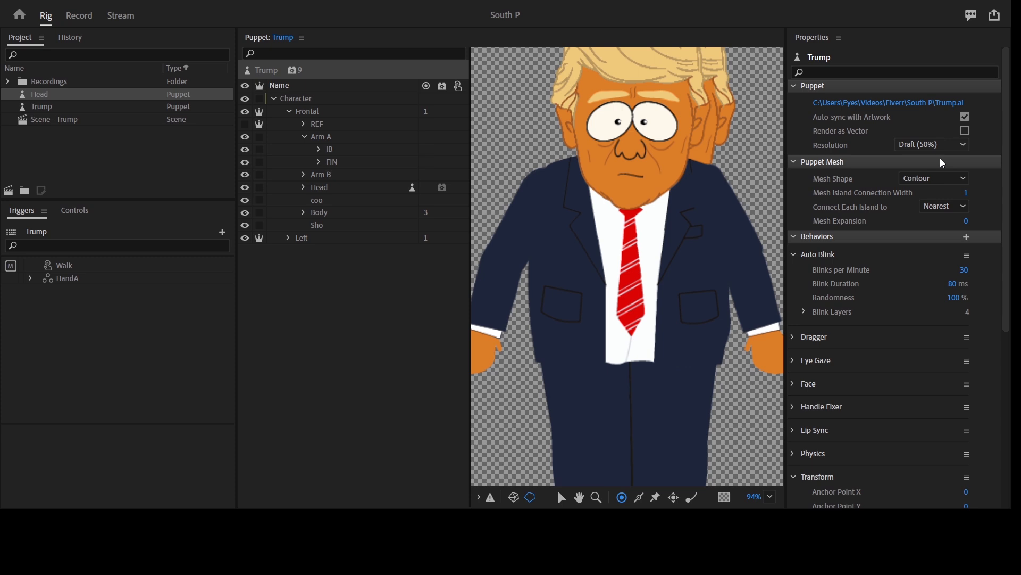
click(927, 149)
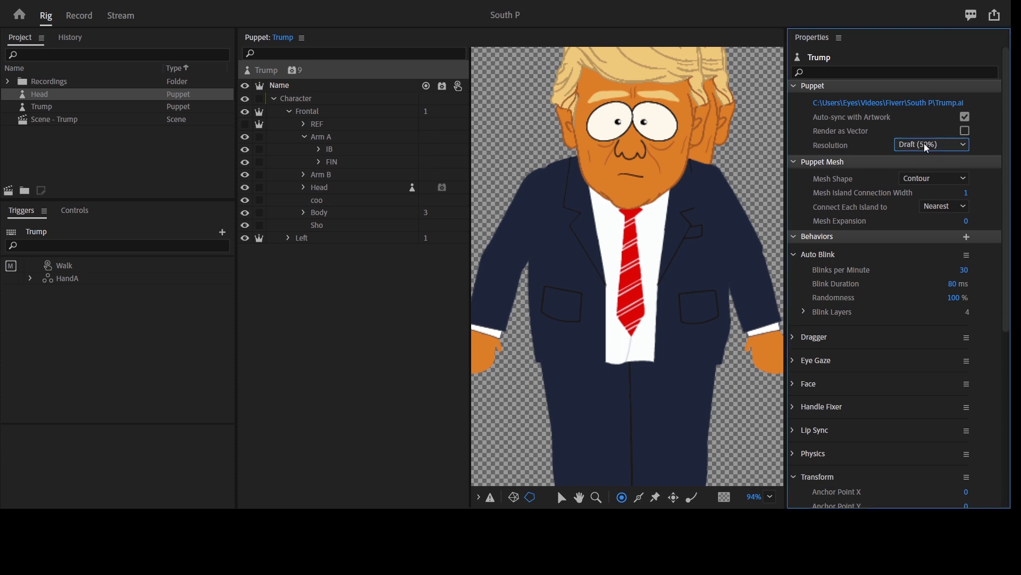
click(304, 137)
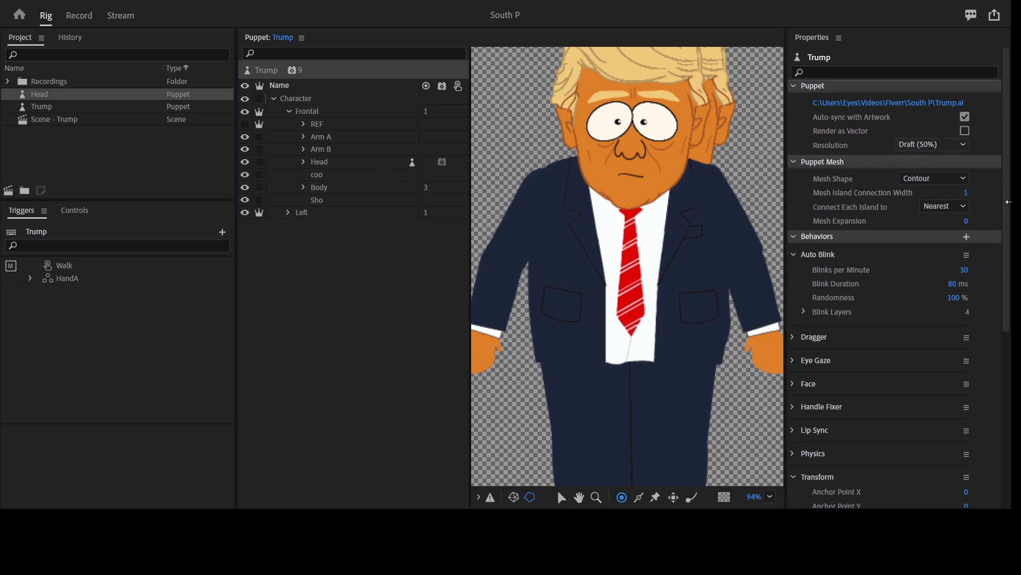
Set the Trump puppet's rendering resolution to Draft (50%)
click(306, 314)
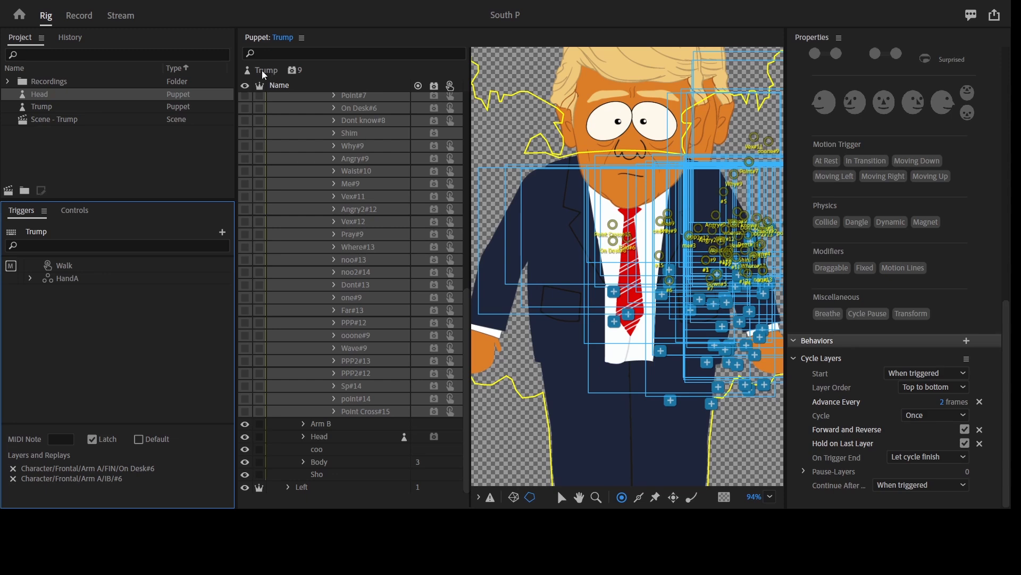
click(264, 72)
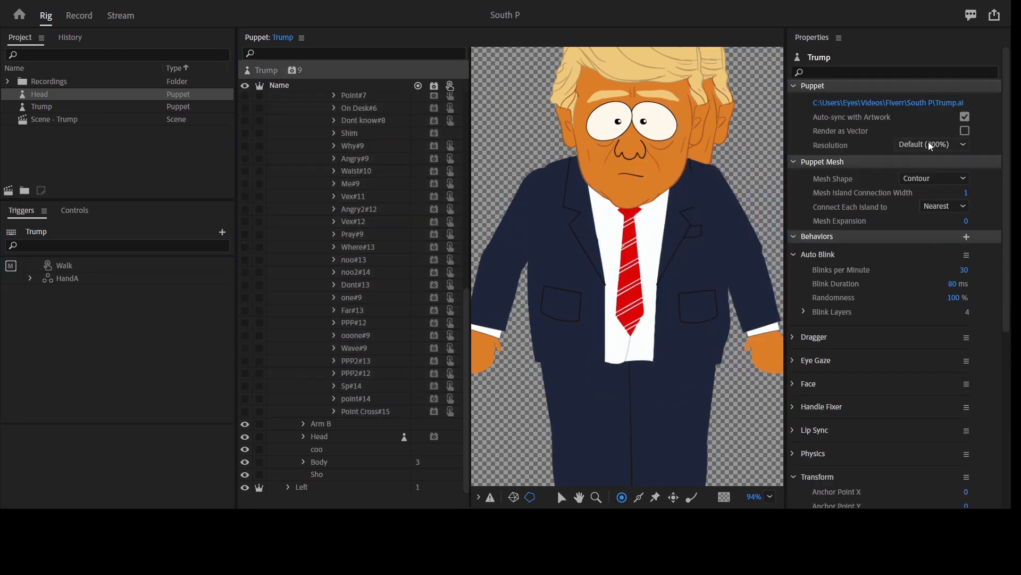
click(913, 157)
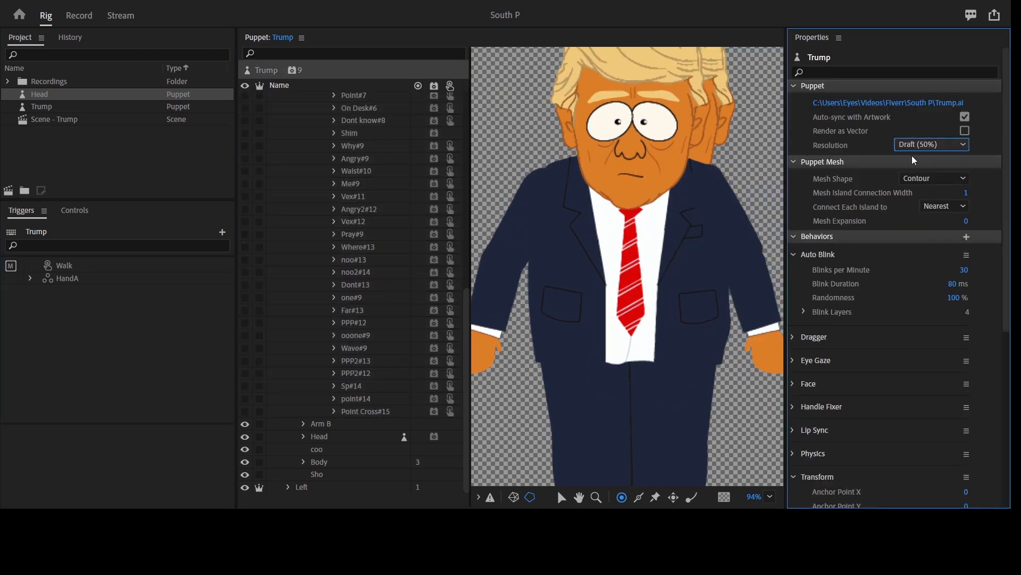
Collapse the FIN and IB subgroups and the Arm A group in the puppet's layer hierarchy
scroll(300, 168, up, 9)
click(317, 323)
click(319, 150)
key(alt+Tab)
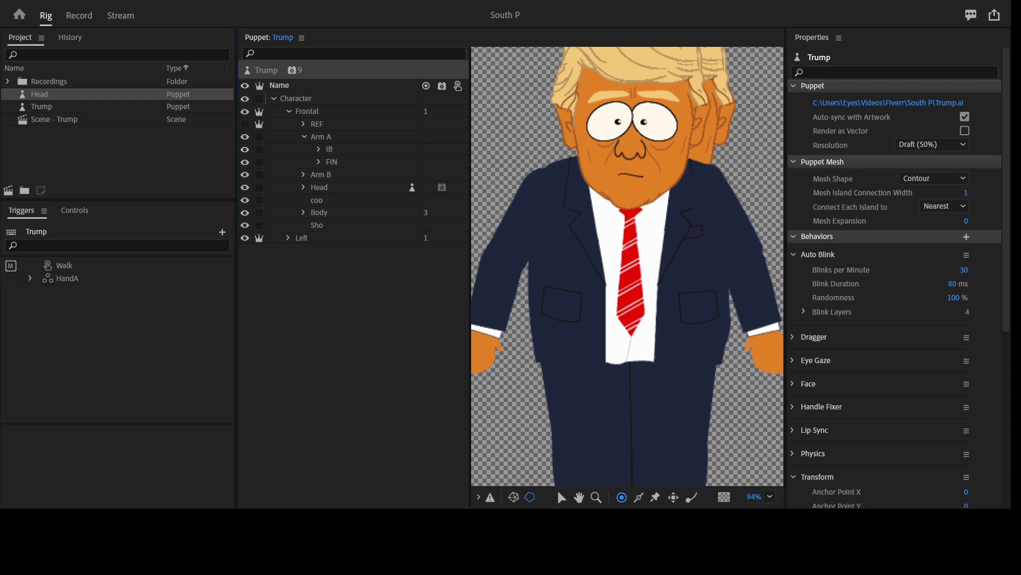
click(338, 140)
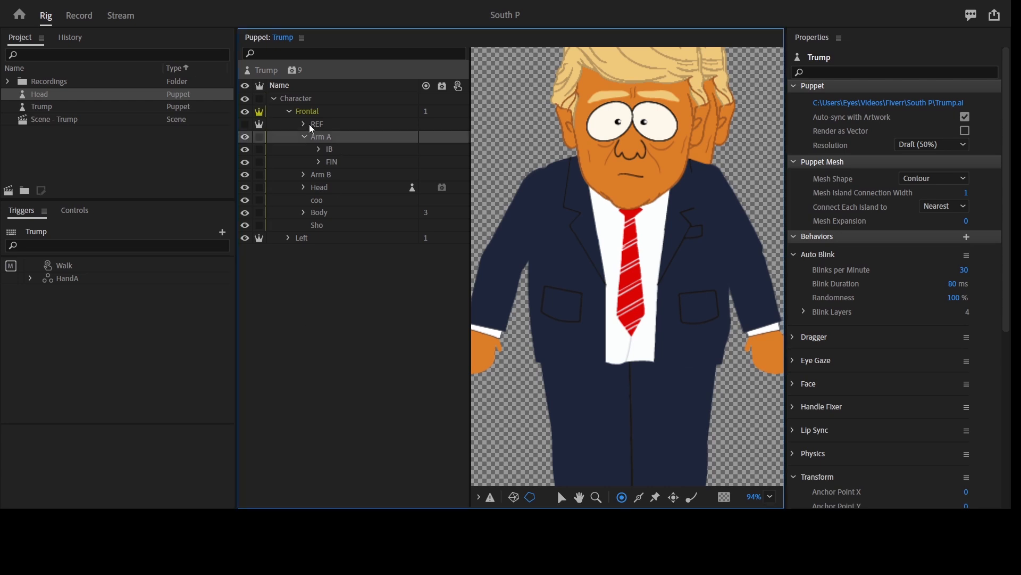
click(266, 72)
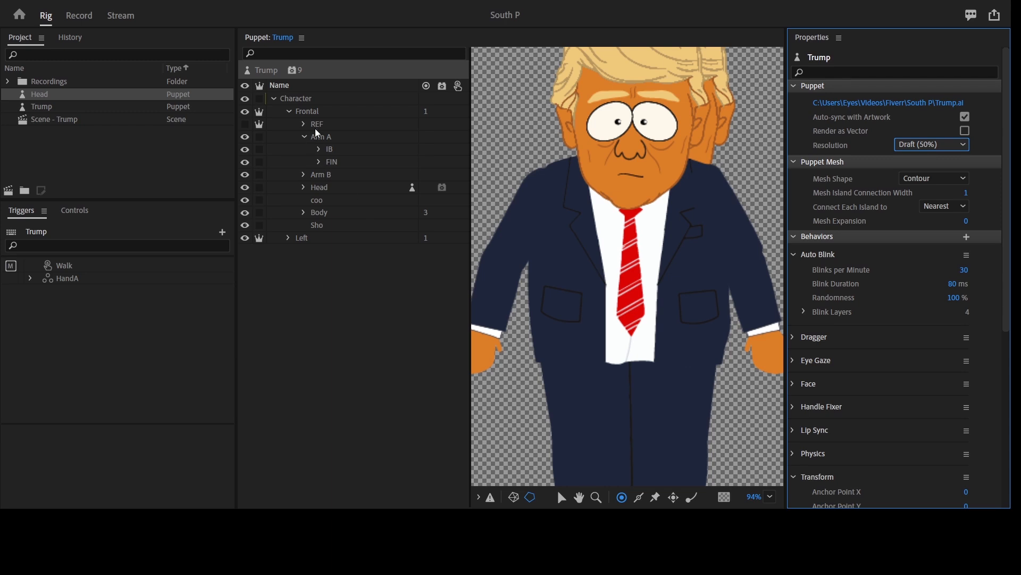
click(304, 137)
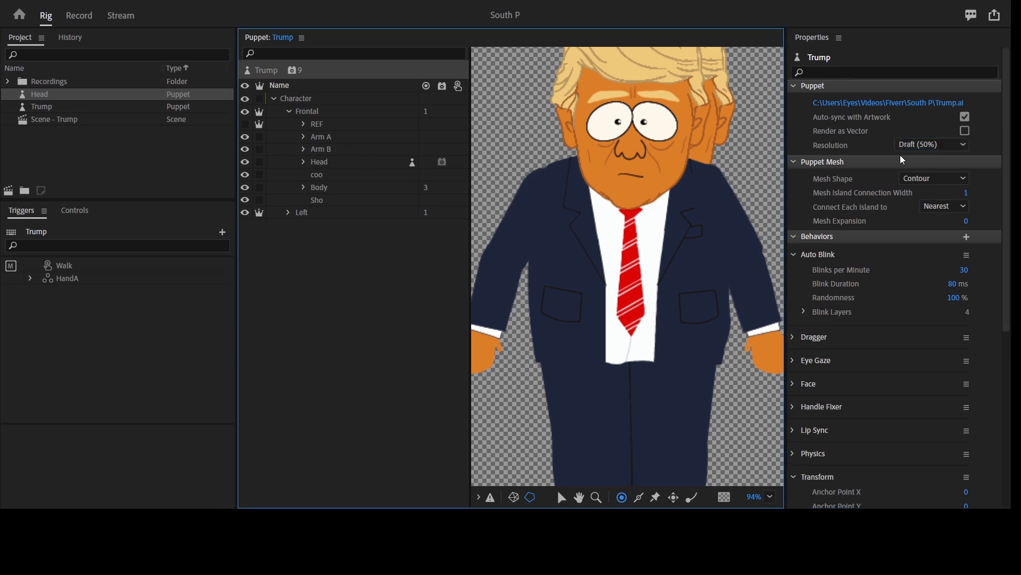
click(937, 174)
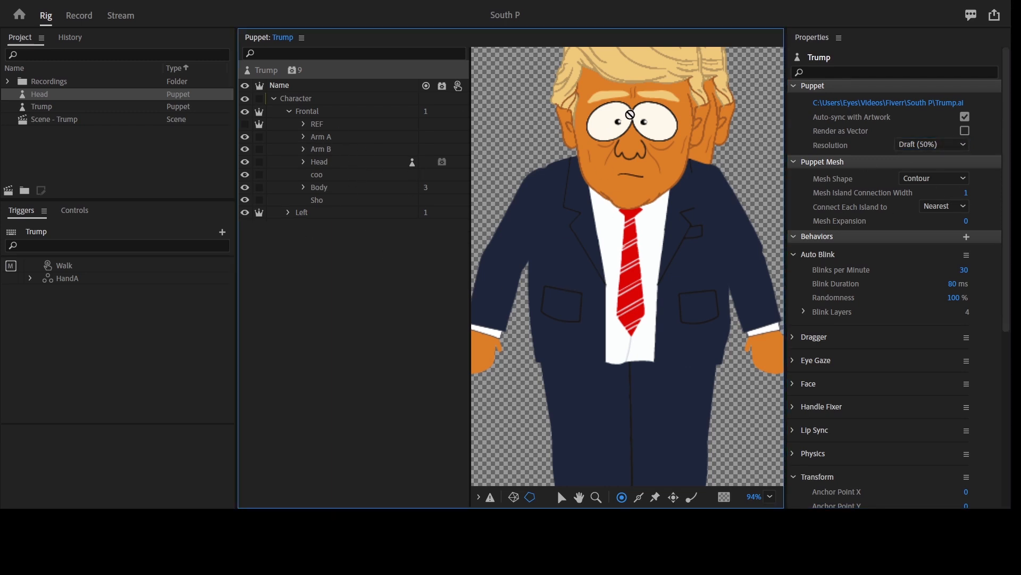